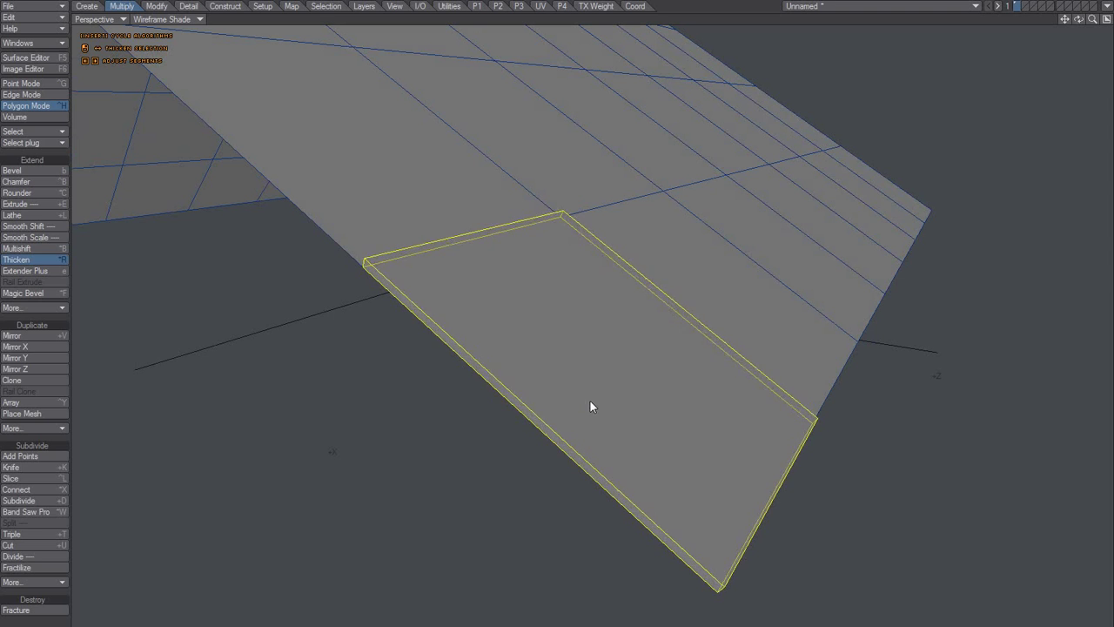
Undo the thickening of the roof grid's corner polygon and exit the Thicken tool.
{"action": "key", "text": "ctrl+z"}
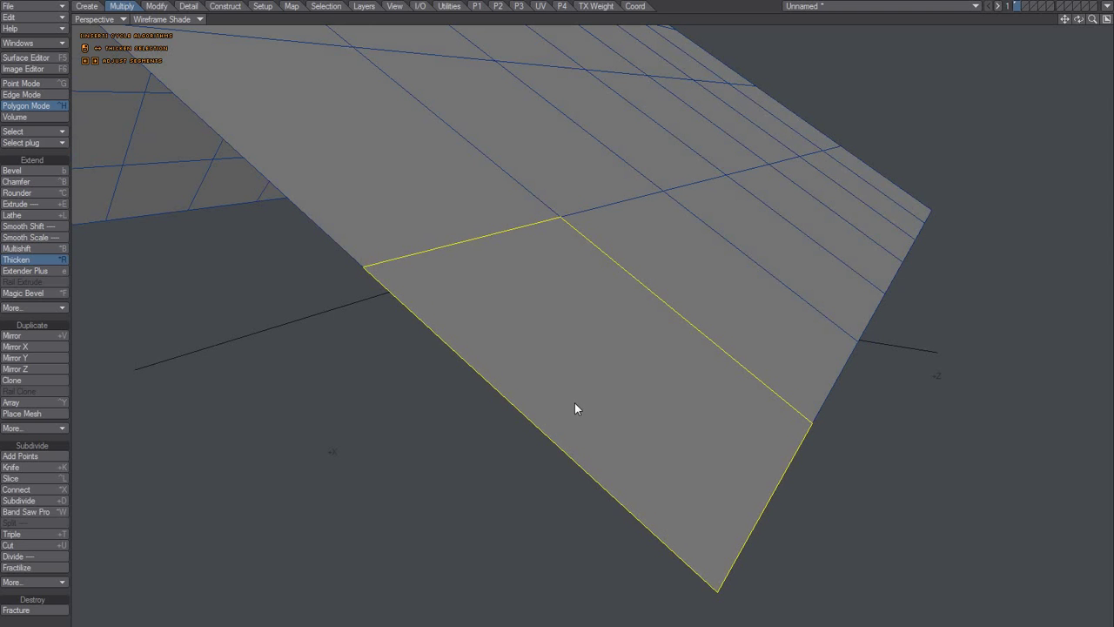
{"action": "key", "text": "space"}
{"action": "key", "text": "space"}
{"action": "key", "text": "space"}
{"action": "key", "text": "space"}
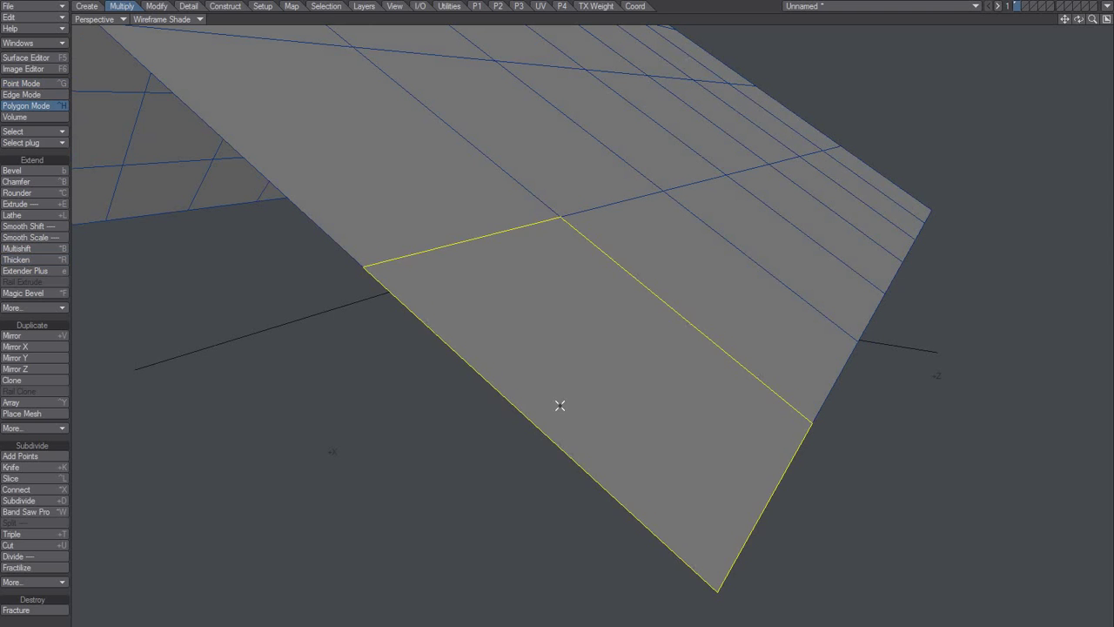
Deselect the corner polygon and put the thickened copy on its own in the second layer.
{"action": "left_click", "coordinate": [576, 395]}
{"action": "key", "text": "u"}
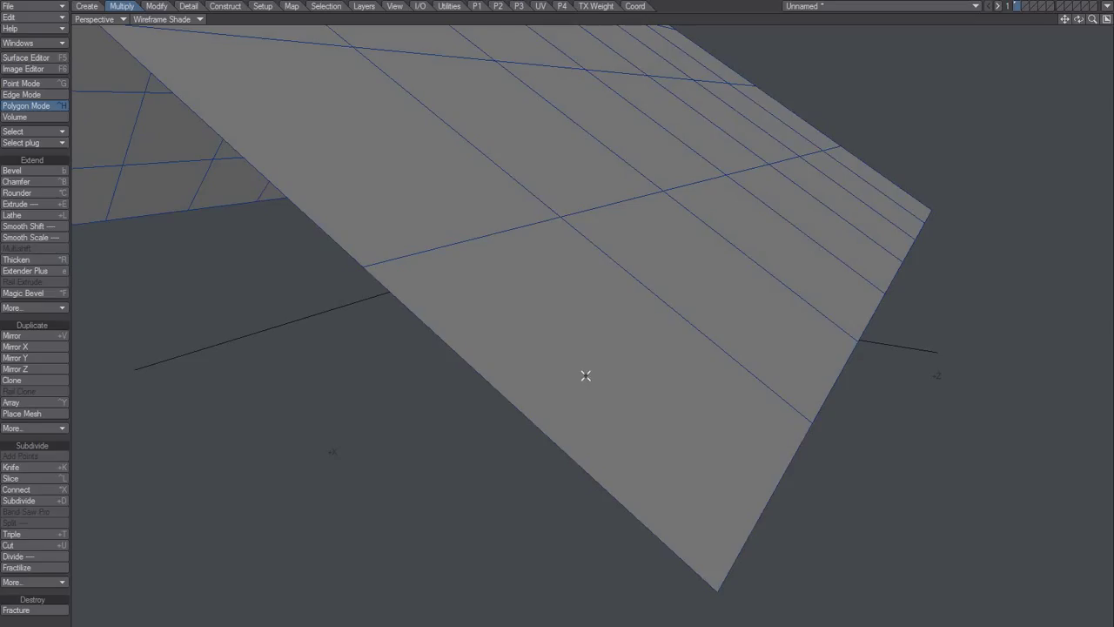
{"action": "key", "text": "Delete"}
{"action": "key", "text": "u"}
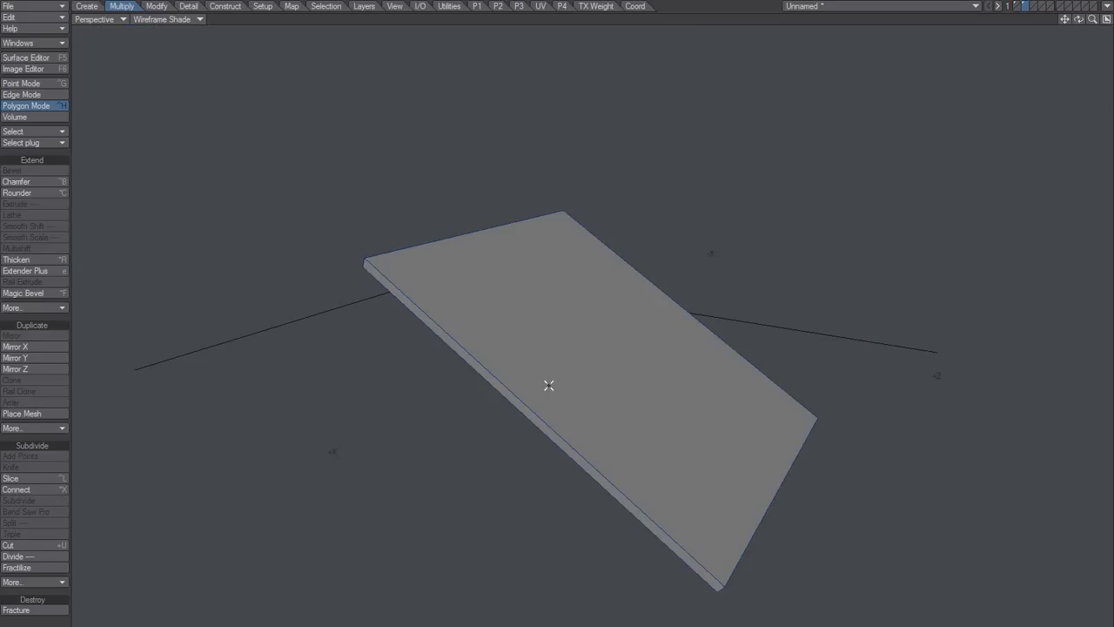
{"action": "scroll", "coordinate": [520, 394], "scroll_direction": "down", "scroll_amount": 5}
{"action": "left_click_drag", "start_coordinate": [502, 403], "coordinate": [434, 391], "text": "alt"}
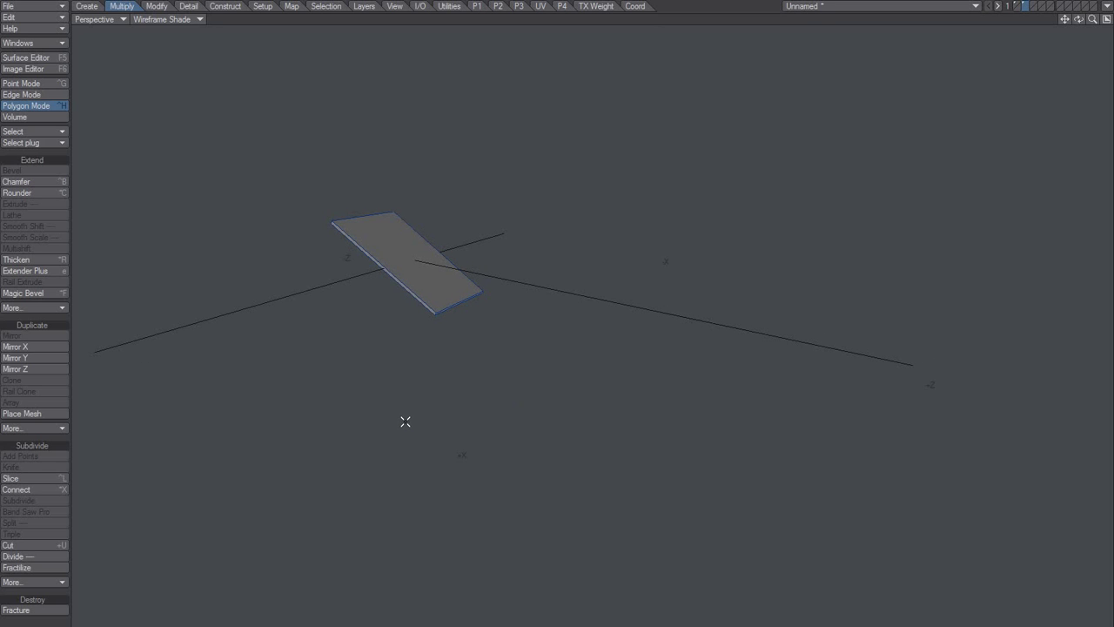
Assign a new surface named Hey to the tile and check its colour in the Surface Editor.
{"action": "key", "text": "q"}
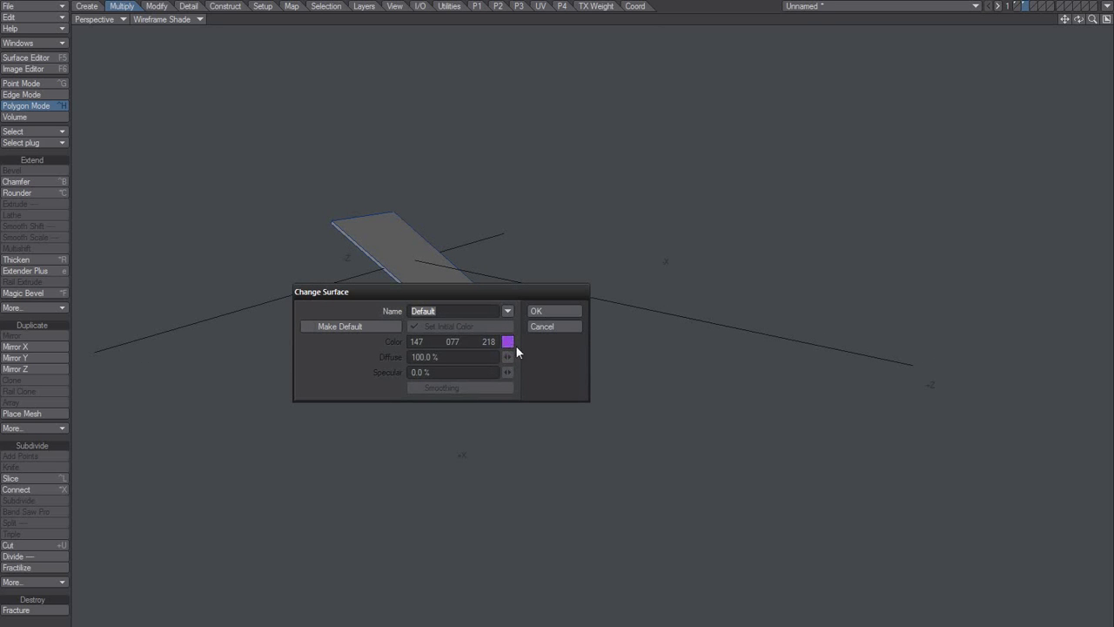
{"action": "type", "text": "Hey"}
{"action": "key", "text": "Tab"}
{"action": "left_click", "coordinate": [555, 312]}
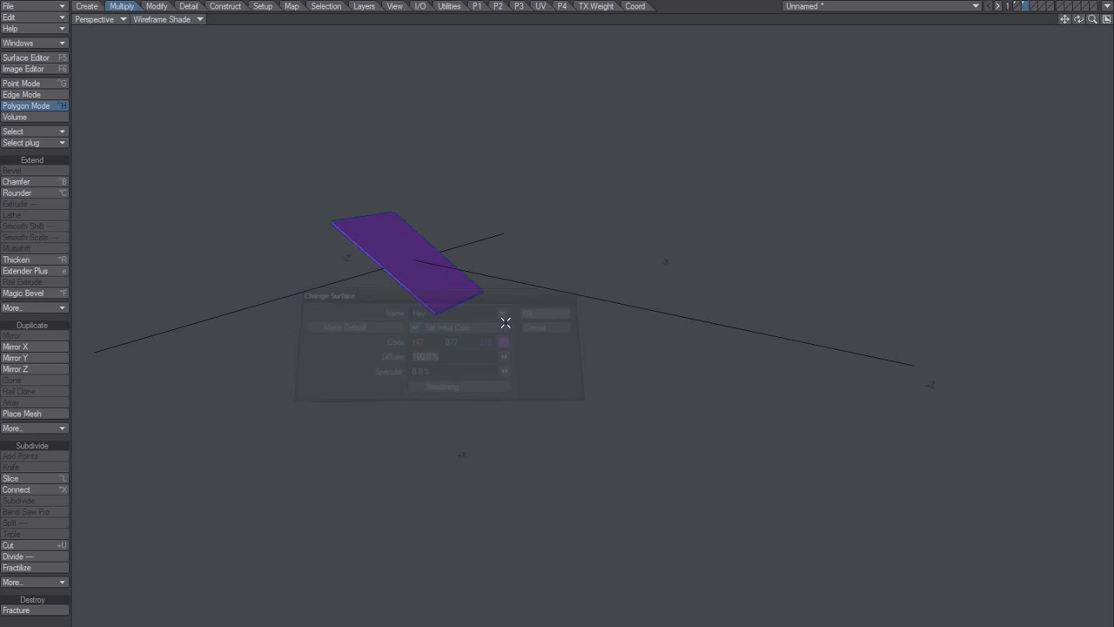
{"action": "key", "text": "F5"}
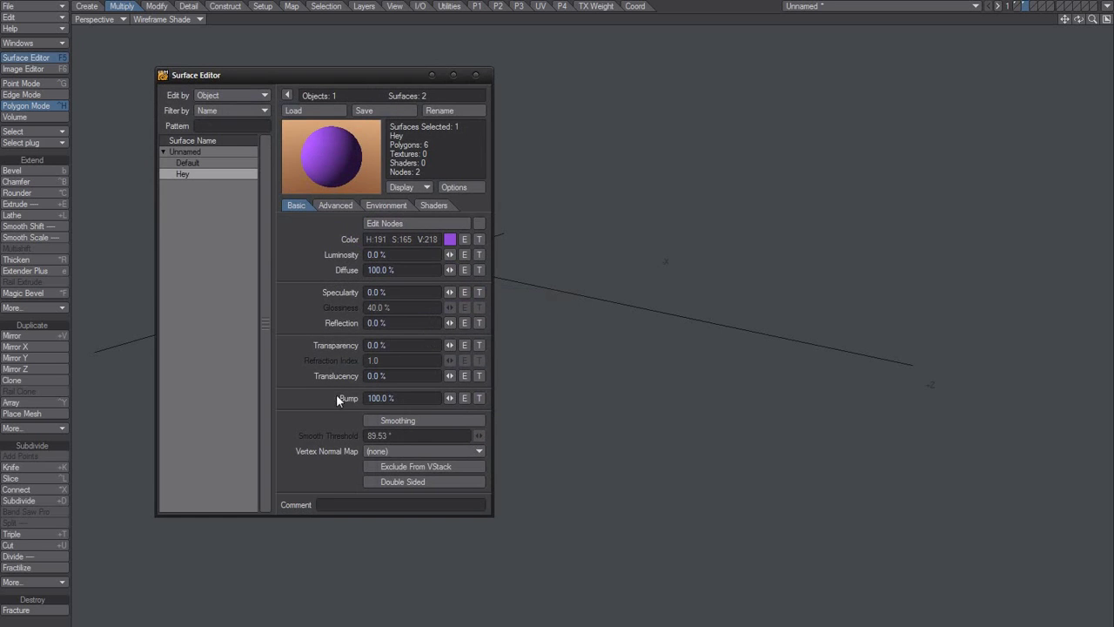
{"action": "left_click", "coordinate": [449, 239]}
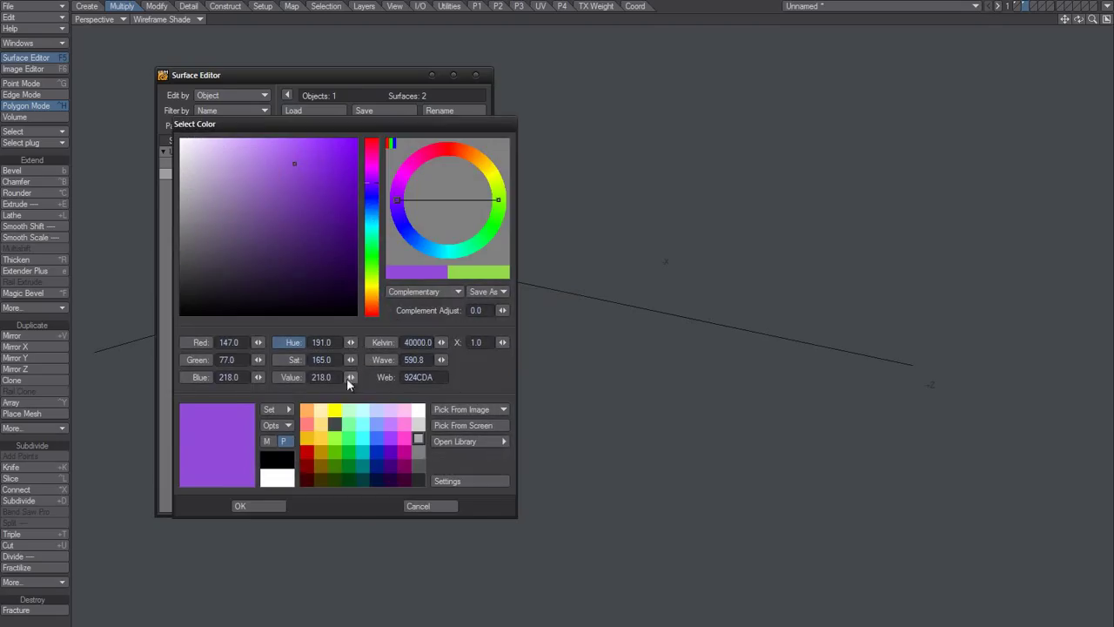
{"action": "left_click", "coordinate": [247, 506]}
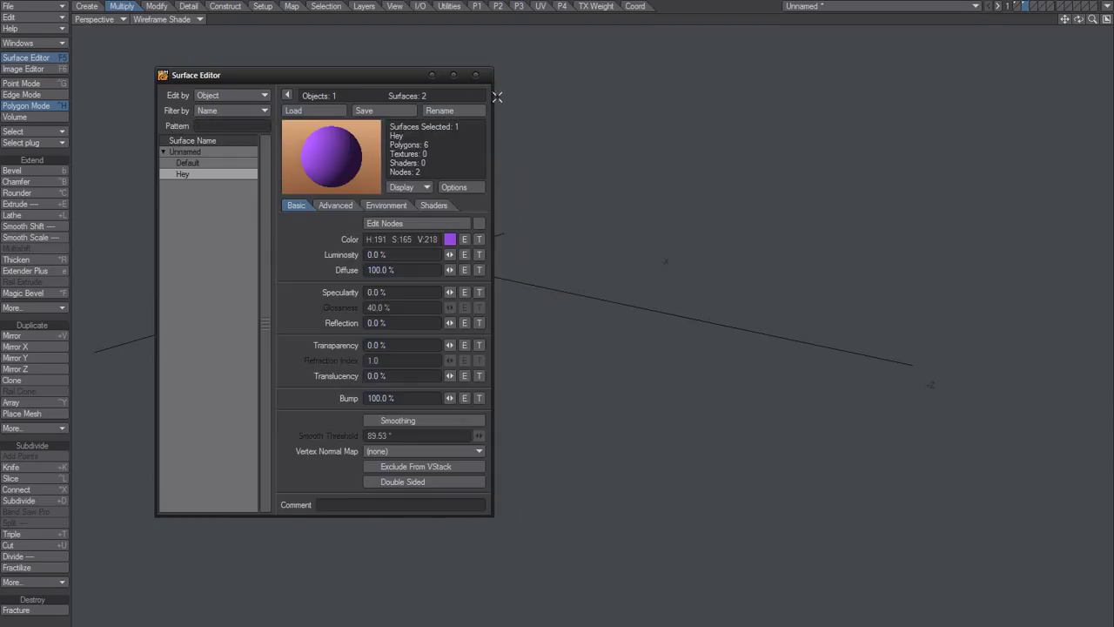
{"action": "key", "text": "F5"}
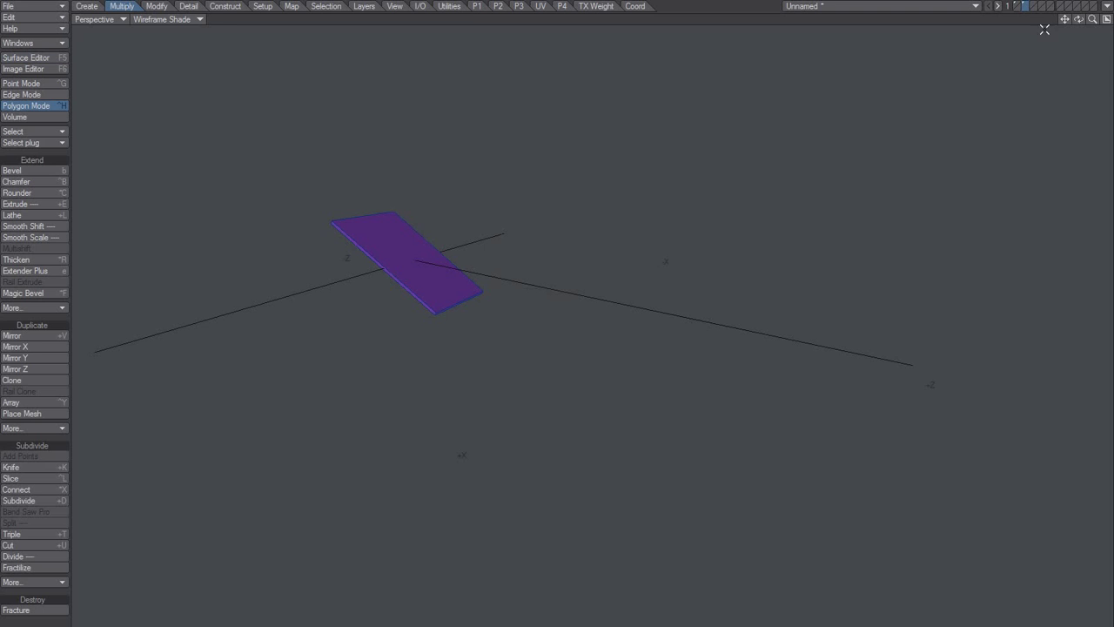
Show the roof grid layer over the tile as background in the four-viewport layout, framed on the tile.
{"action": "left_click", "coordinate": [1020, 7]}
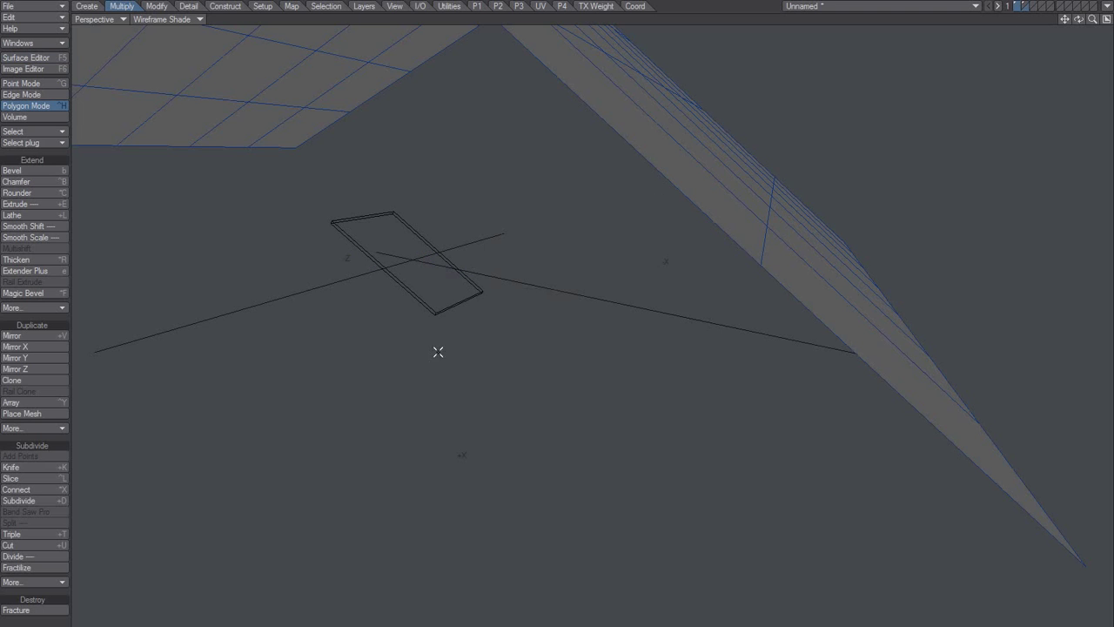
{"action": "left_click_drag", "start_coordinate": [438, 351], "coordinate": [711, 232], "text": "alt"}
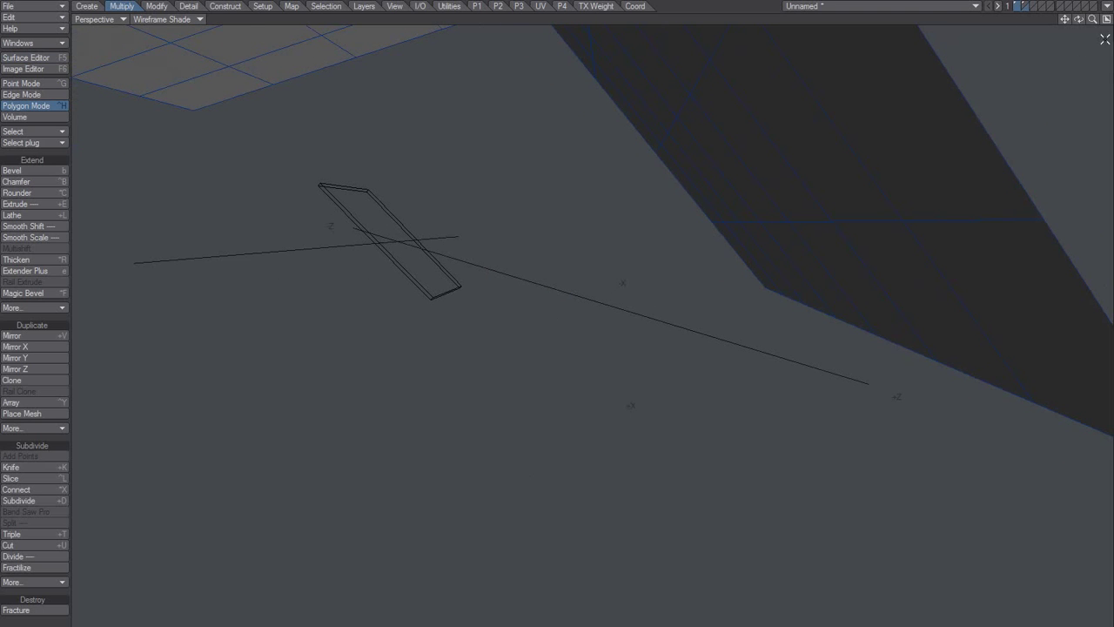
{"action": "left_click", "coordinate": [1107, 19]}
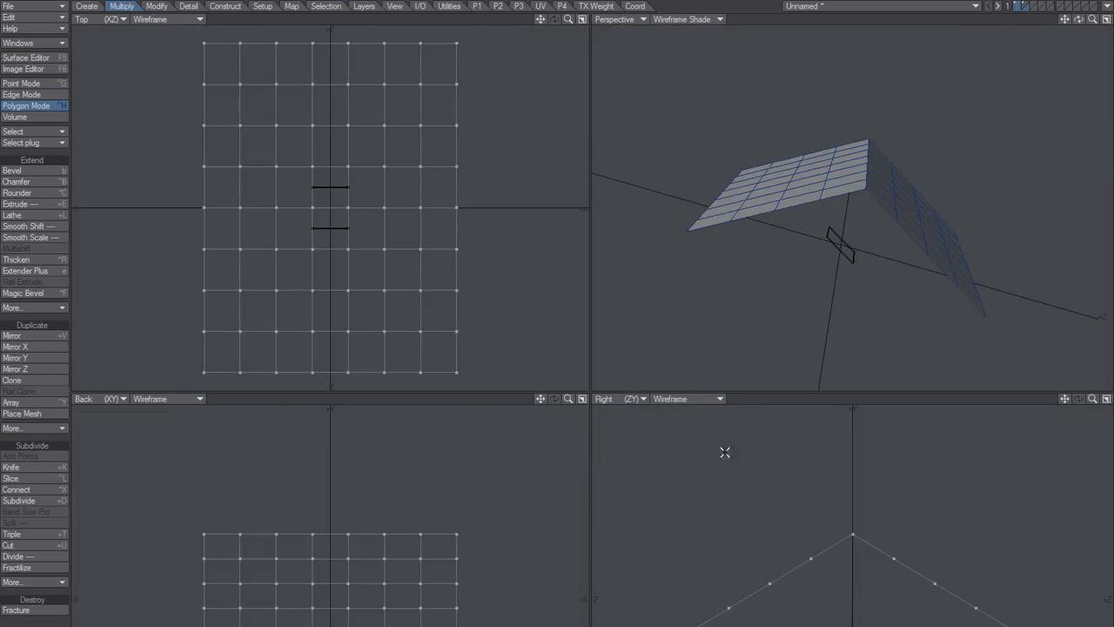
{"action": "key", "text": "shift+a"}
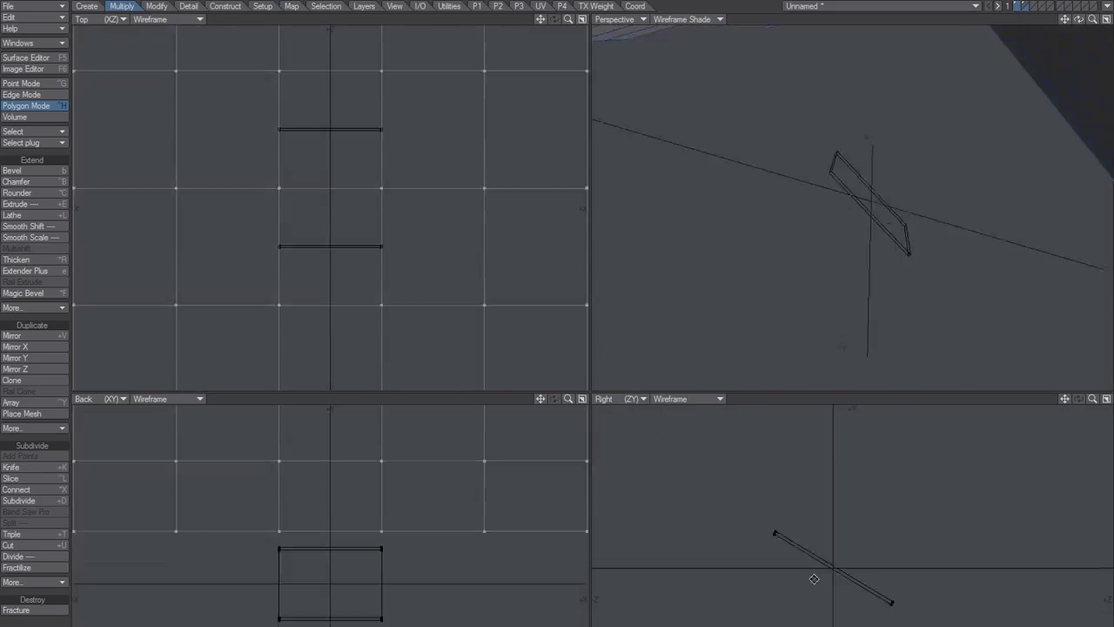
{"action": "left_click_drag", "start_coordinate": [793, 515], "coordinate": [794, 539], "text": "alt"}
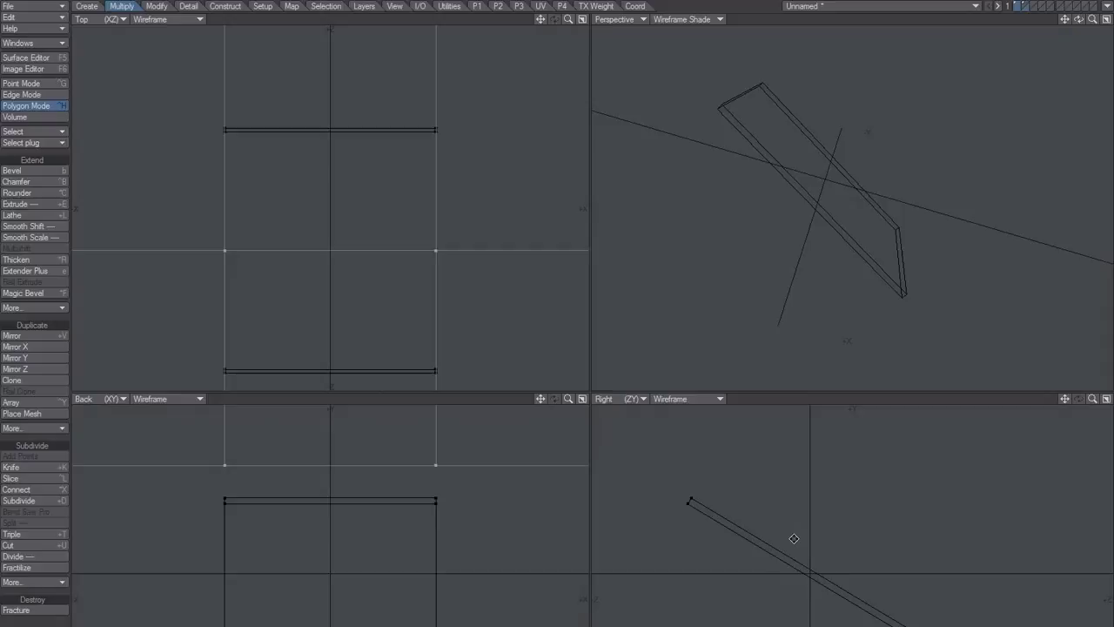
Swap the foreground and background layers and rotate the tile in the Right view until it lies almost flat with a slight tilt.
{"action": "key", "text": "apostrophe"}
{"action": "key", "text": "y"}
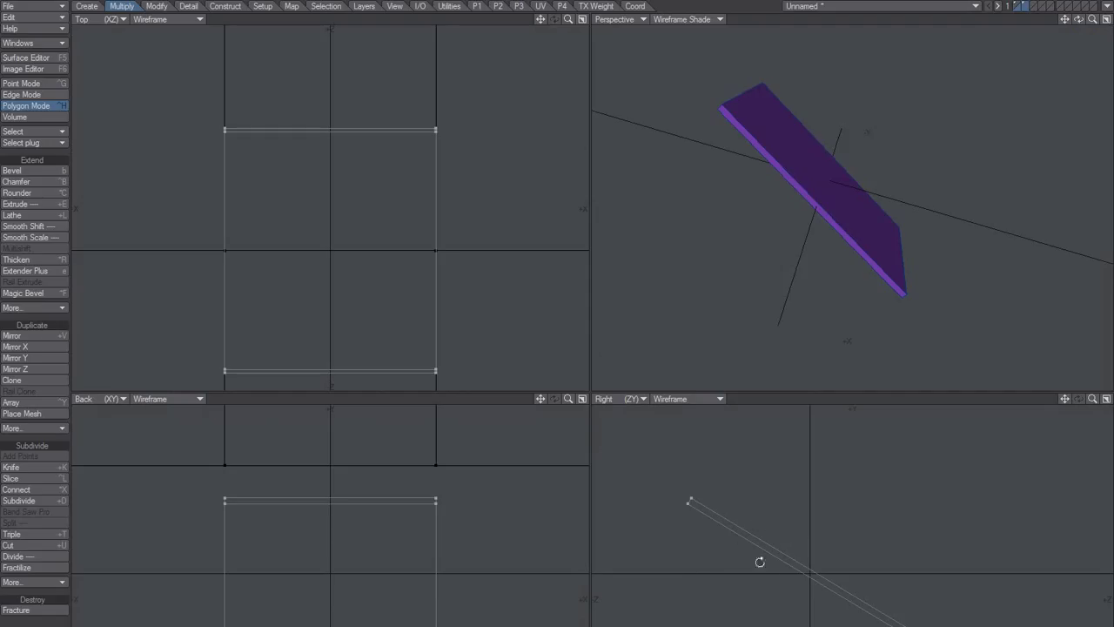
{"action": "left_click_drag", "start_coordinate": [832, 580], "coordinate": [799, 591]}
{"action": "left_click_drag", "start_coordinate": [799, 591], "coordinate": [846, 601], "text": "alt"}
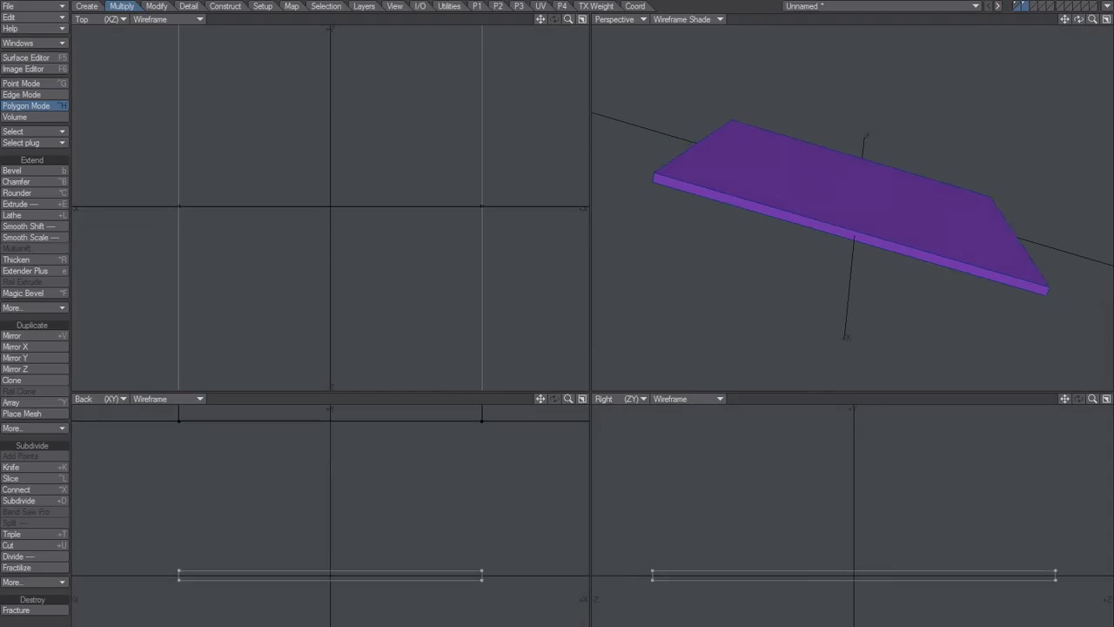
{"action": "left_click_drag", "start_coordinate": [671, 571], "coordinate": [674, 571]}
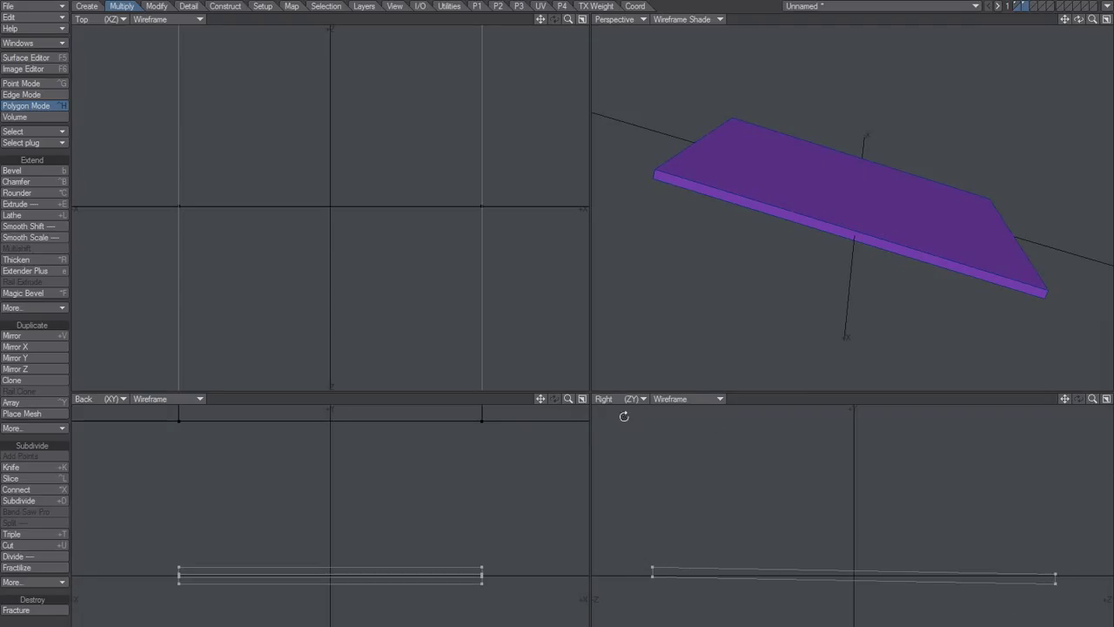
{"action": "left_click_drag", "start_coordinate": [888, 254], "coordinate": [850, 199], "text": "alt"}
Make the roof grid the foreground layer with the tile in the background, and populate the grid with tiles using Place Mesh.
{"action": "left_click", "coordinate": [1021, 7]}
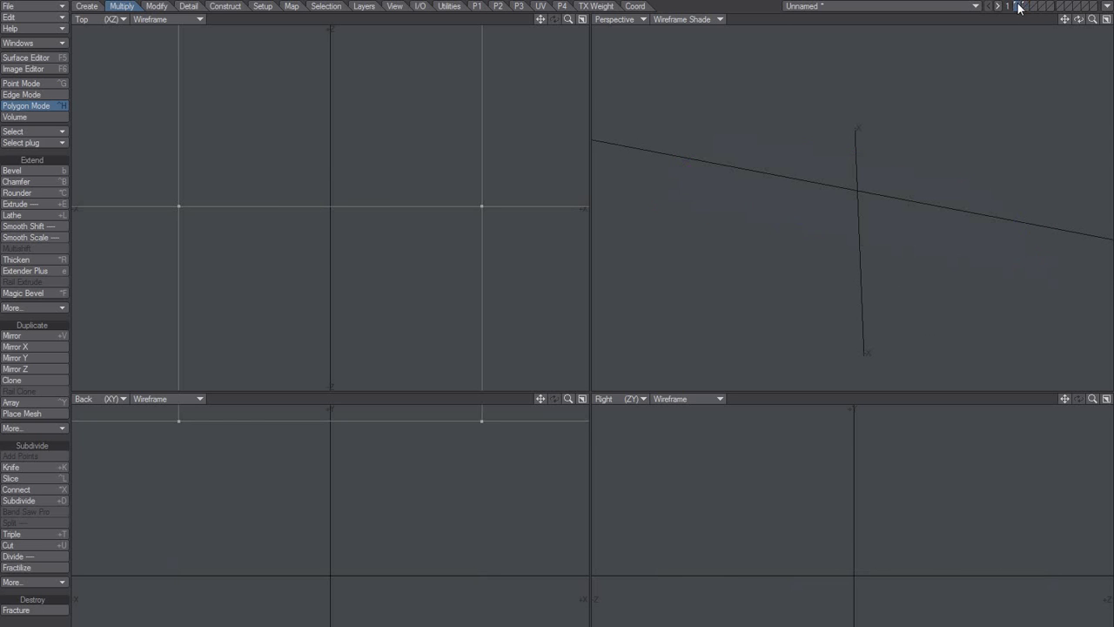
{"action": "left_click", "coordinate": [1031, 11]}
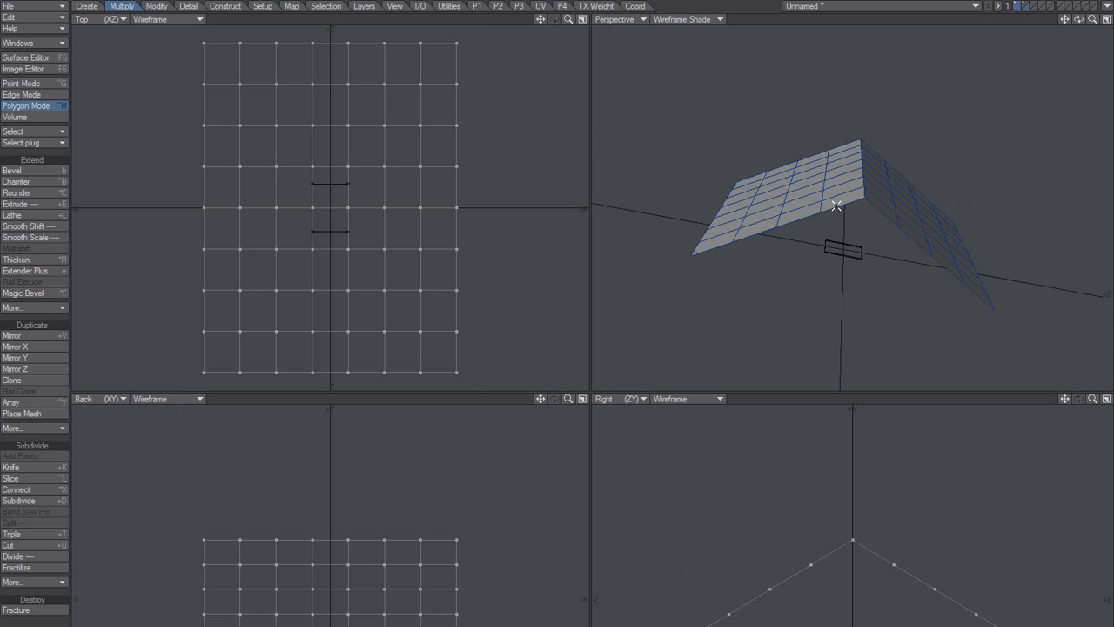
{"action": "left_click_drag", "start_coordinate": [836, 207], "coordinate": [698, 274], "text": "alt"}
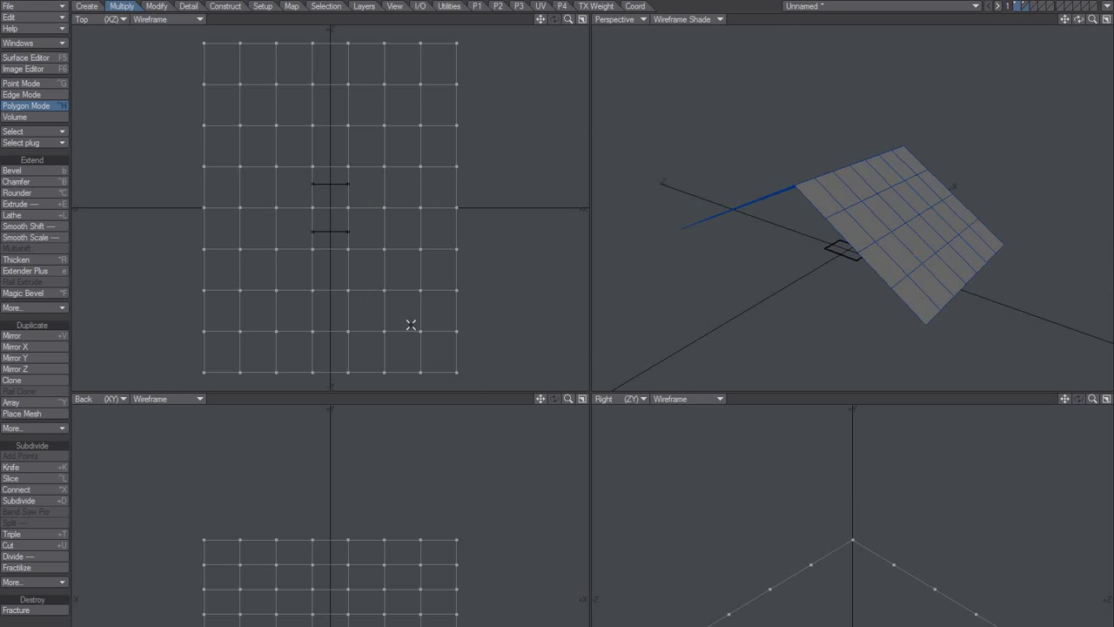
{"action": "left_click", "coordinate": [34, 415]}
{"action": "left_click", "coordinate": [449, 345]}
{"action": "key", "text": "n"}
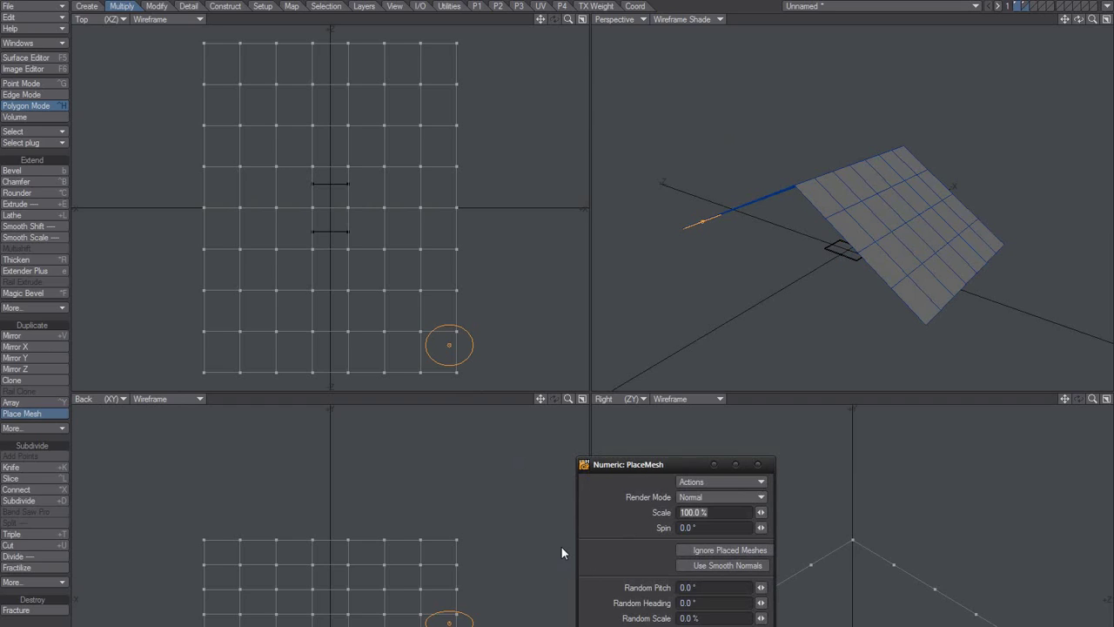
{"action": "left_click_drag", "start_coordinate": [647, 464], "coordinate": [486, 258]}
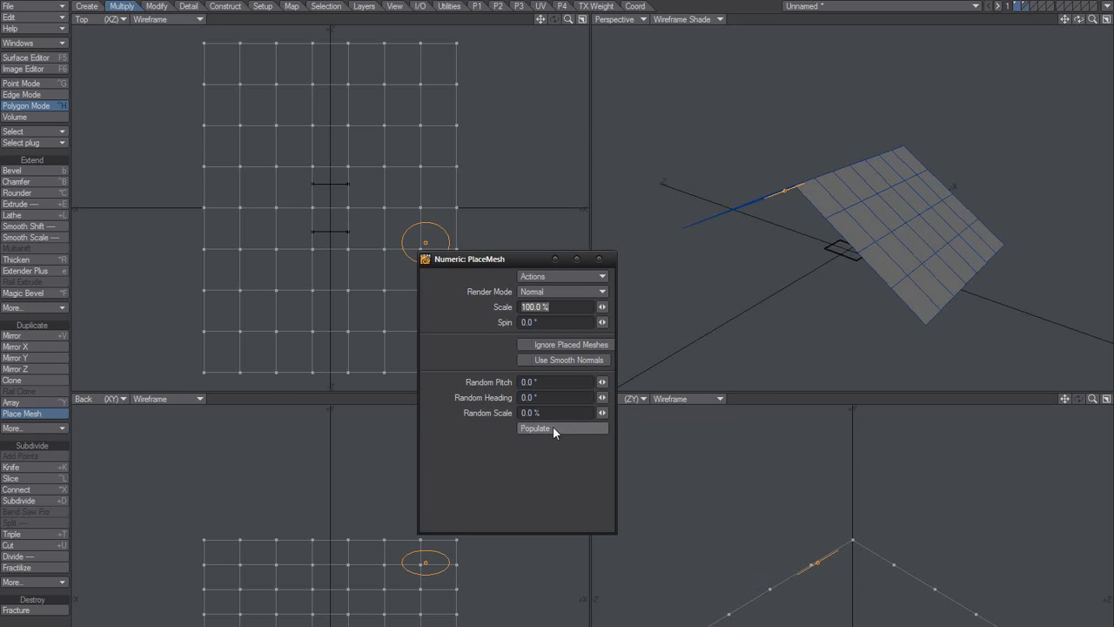
{"action": "left_click", "coordinate": [552, 428]}
Examine how the placed tiles sit along the roof ridge and exit Place Mesh.
{"action": "left_click_drag", "start_coordinate": [840, 253], "coordinate": [908, 261], "text": "ctrl+alt"}
{"action": "left_click_drag", "start_coordinate": [908, 261], "coordinate": [862, 217], "text": "alt"}
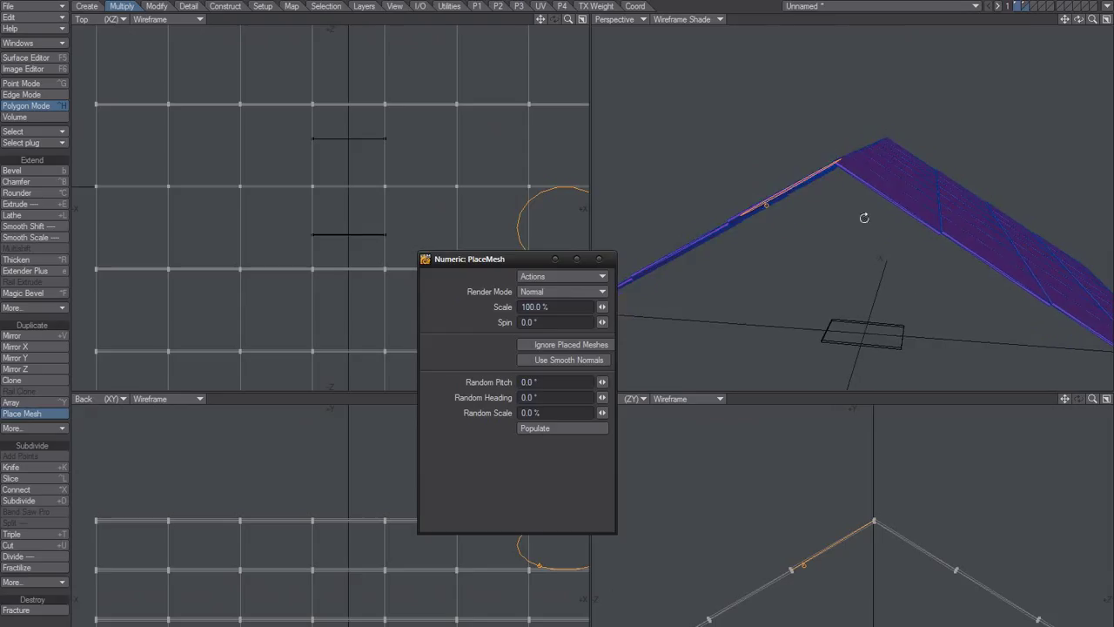
{"action": "left_click", "coordinate": [835, 233]}
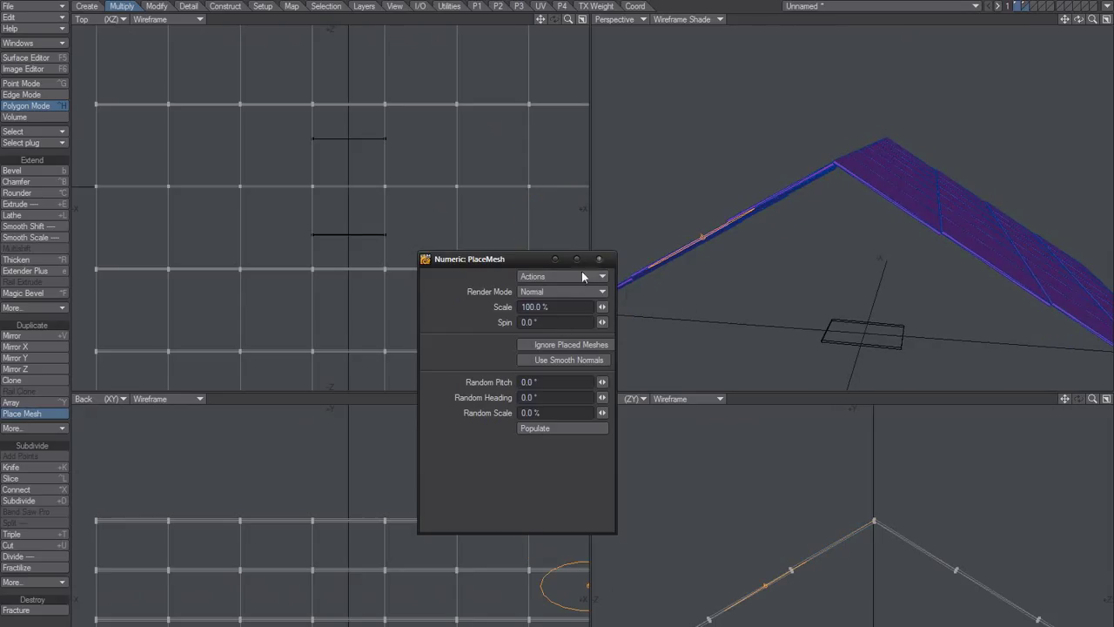
{"action": "left_click_drag", "start_coordinate": [882, 294], "coordinate": [885, 301], "text": "alt"}
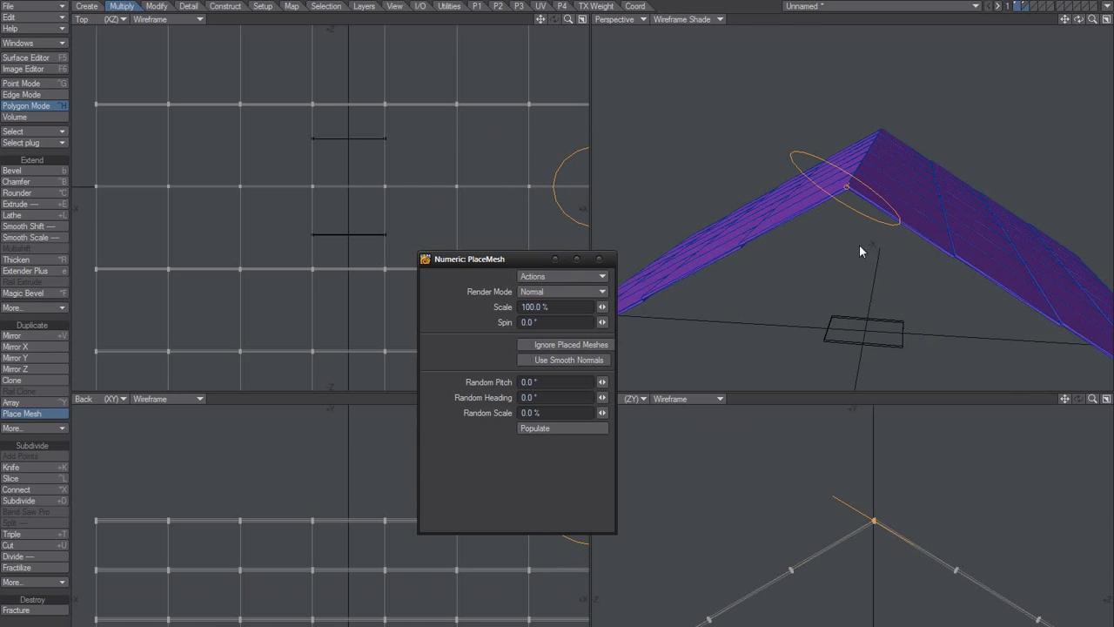
{"action": "left_click", "coordinate": [843, 181]}
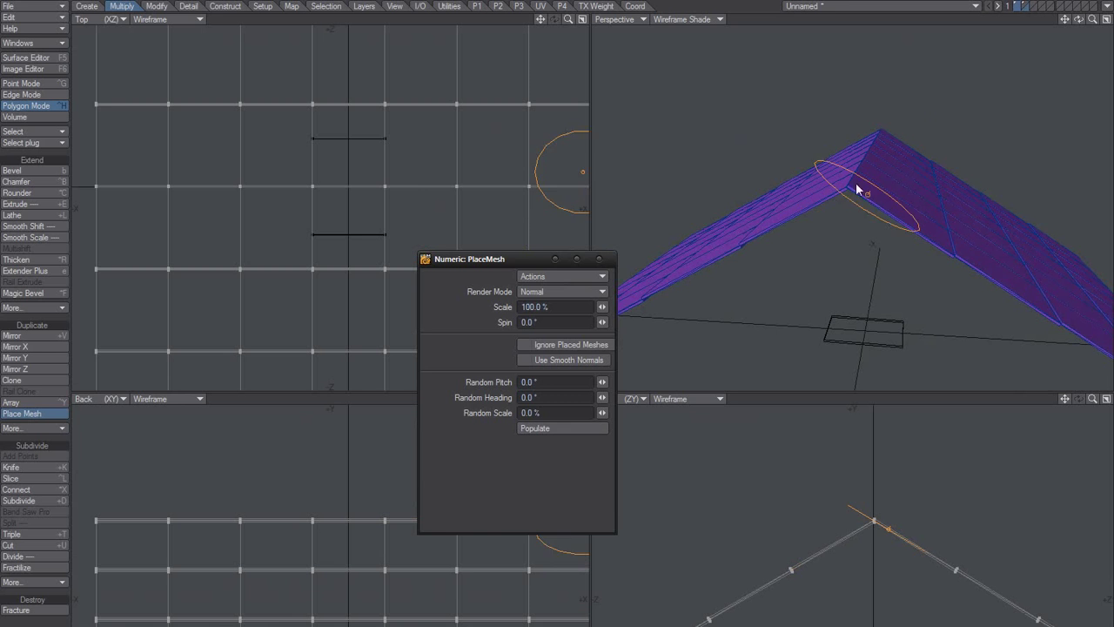
{"action": "left_click", "coordinate": [600, 260]}
{"action": "left_click_drag", "start_coordinate": [884, 224], "coordinate": [875, 265], "text": "ctrl+alt"}
{"action": "mouse_move", "coordinate": [874, 265]}
{"action": "left_mouse_down", "text": "alt"}
{"action": "mouse_move", "coordinate": [880, 253]}
{"action": "mouse_move", "coordinate": [867, 250]}
{"action": "left_mouse_up", "text": "alt"}
{"action": "key", "text": "space"}
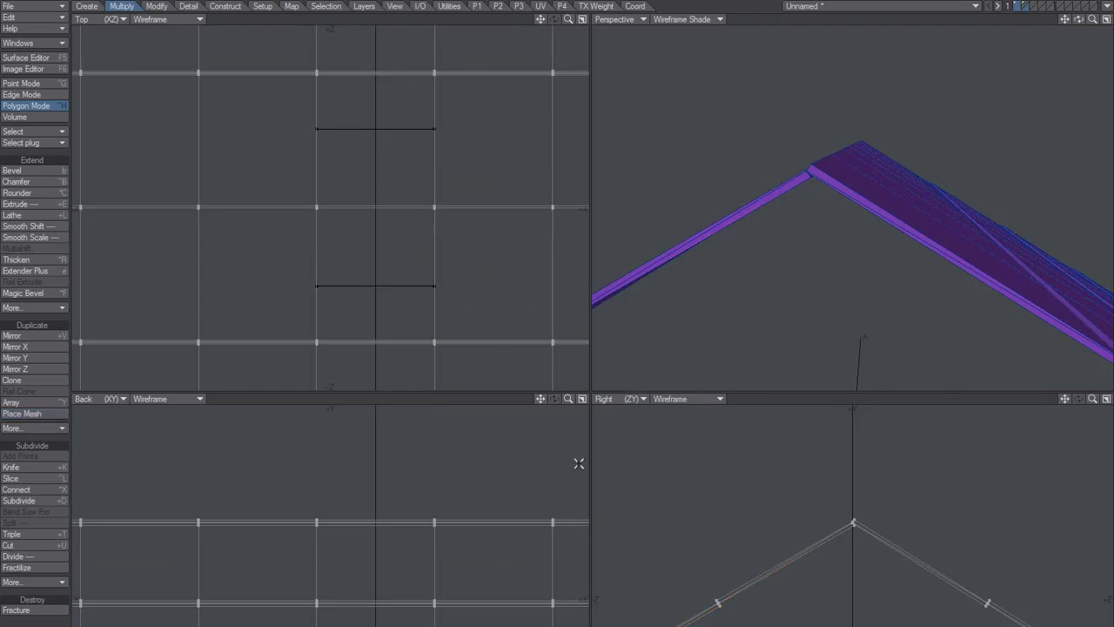
{"action": "scroll", "coordinate": [876, 209], "scroll_direction": "down", "scroll_amount": 2}
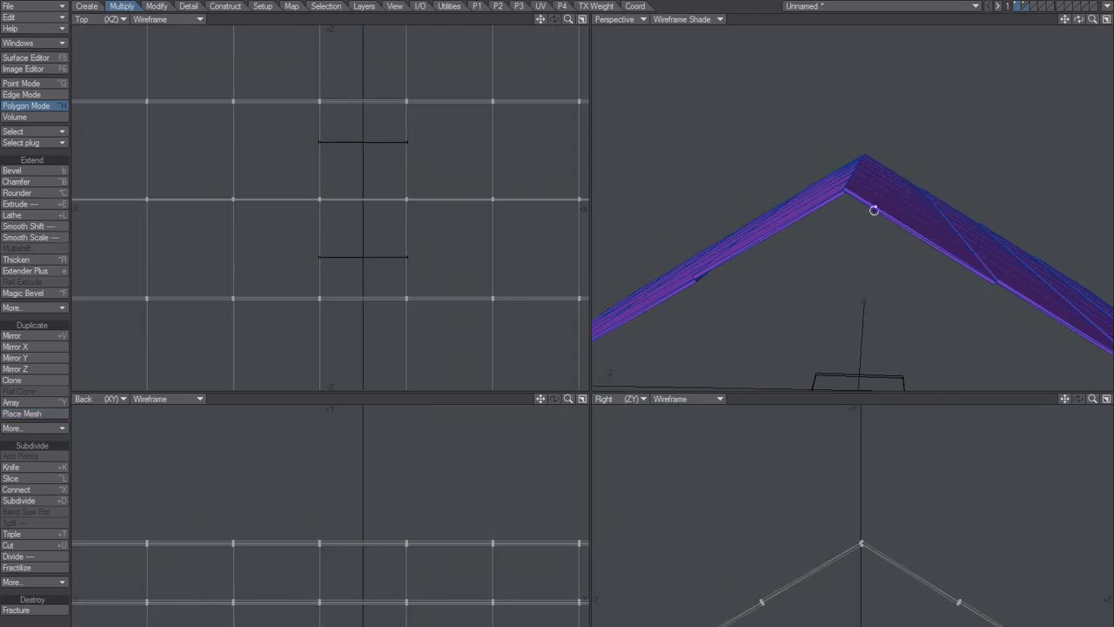
Select all polygons with the Default surface through Polygon Statistics, lift them off the tiles and delete them.
{"action": "key", "text": "q"}
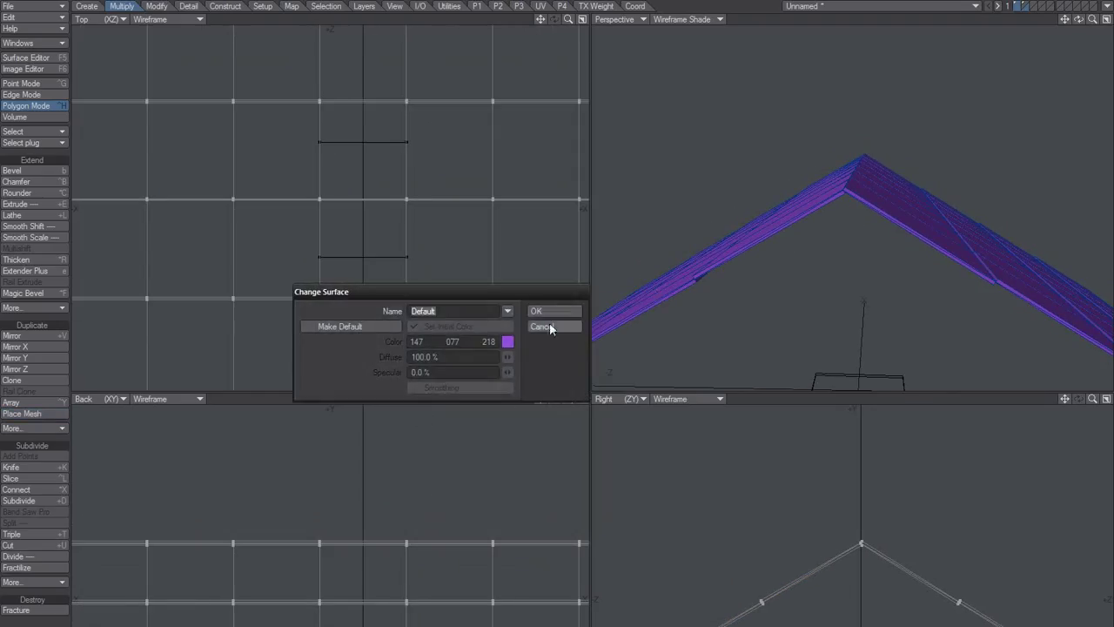
{"action": "left_click", "coordinate": [541, 327]}
{"action": "key", "text": "w"}
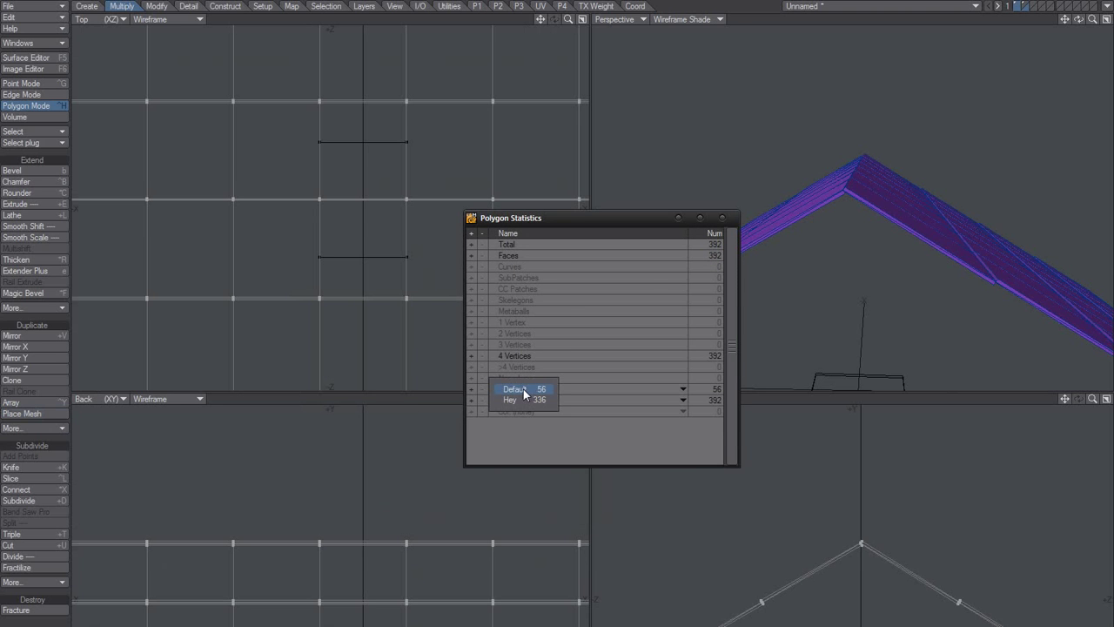
{"action": "left_click", "coordinate": [523, 389]}
{"action": "left_click", "coordinate": [471, 389]}
{"action": "left_click", "coordinate": [722, 217]}
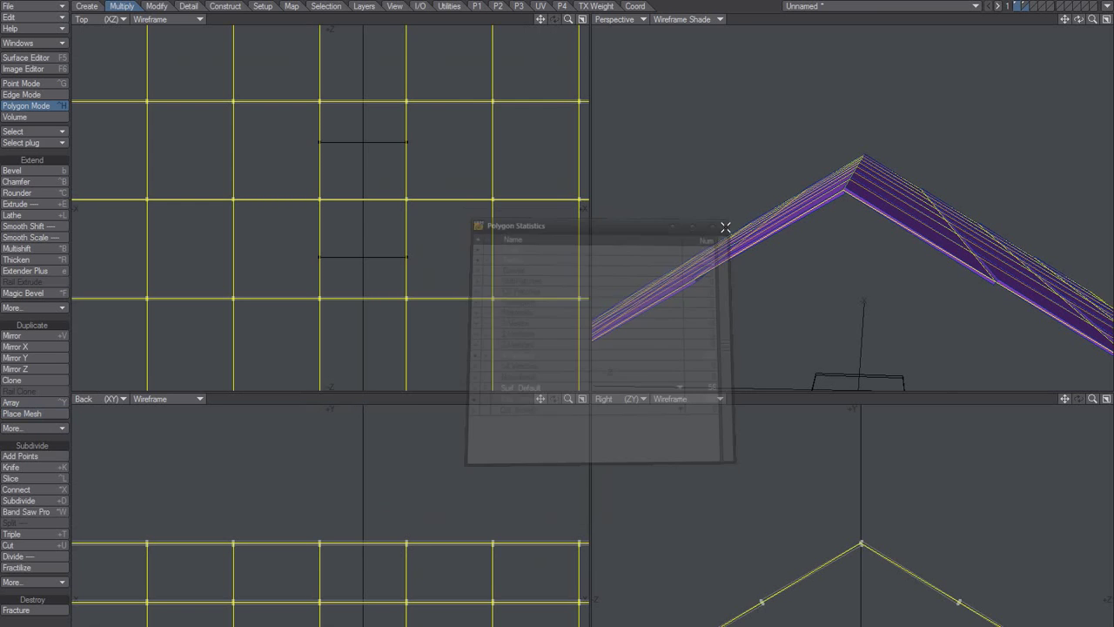
{"action": "left_click_drag", "start_coordinate": [814, 269], "coordinate": [835, 249]}
{"action": "left_click_drag", "start_coordinate": [835, 249], "coordinate": [775, 267], "text": "alt+shift"}
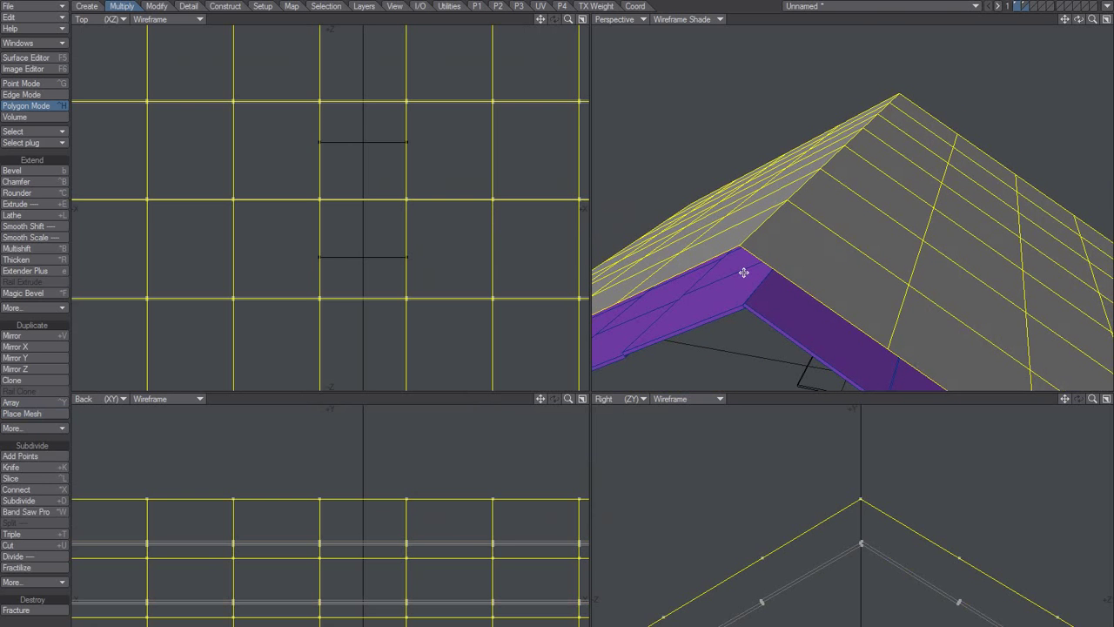
{"action": "key", "text": "Delete"}
Select the upper faces of the +Z roof slope's tiles and expand the selection to all connected polygons.
{"action": "left_click_drag", "start_coordinate": [816, 307], "coordinate": [811, 276], "text": "ctrl+alt"}
{"action": "mouse_move", "coordinate": [811, 277]}
{"action": "left_mouse_down", "text": "alt+shift"}
{"action": "mouse_move", "coordinate": [800, 291]}
{"action": "mouse_move", "coordinate": [755, 270]}
{"action": "mouse_move", "coordinate": [907, 139]}
{"action": "mouse_move", "coordinate": [887, 206]}
{"action": "mouse_move", "coordinate": [957, 231]}
{"action": "mouse_move", "coordinate": [958, 299]}
{"action": "mouse_move", "coordinate": [913, 228]}
{"action": "left_mouse_up", "text": "alt+shift"}
{"action": "left_click_drag", "start_coordinate": [972, 190], "coordinate": [924, 333], "text": "shift"}
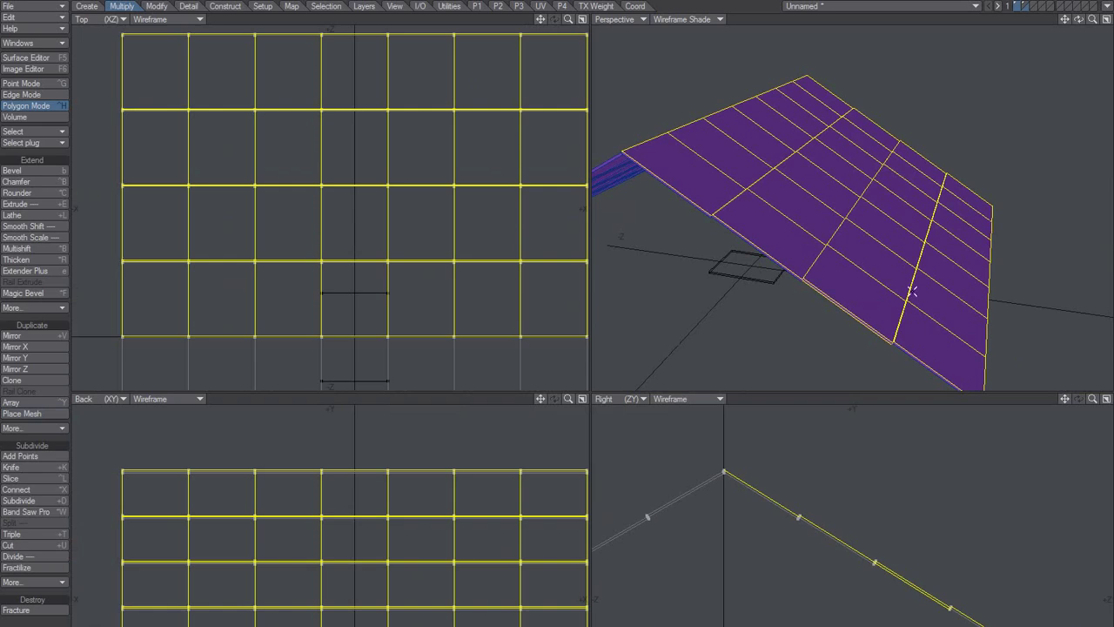
{"action": "key", "text": "bracketright"}
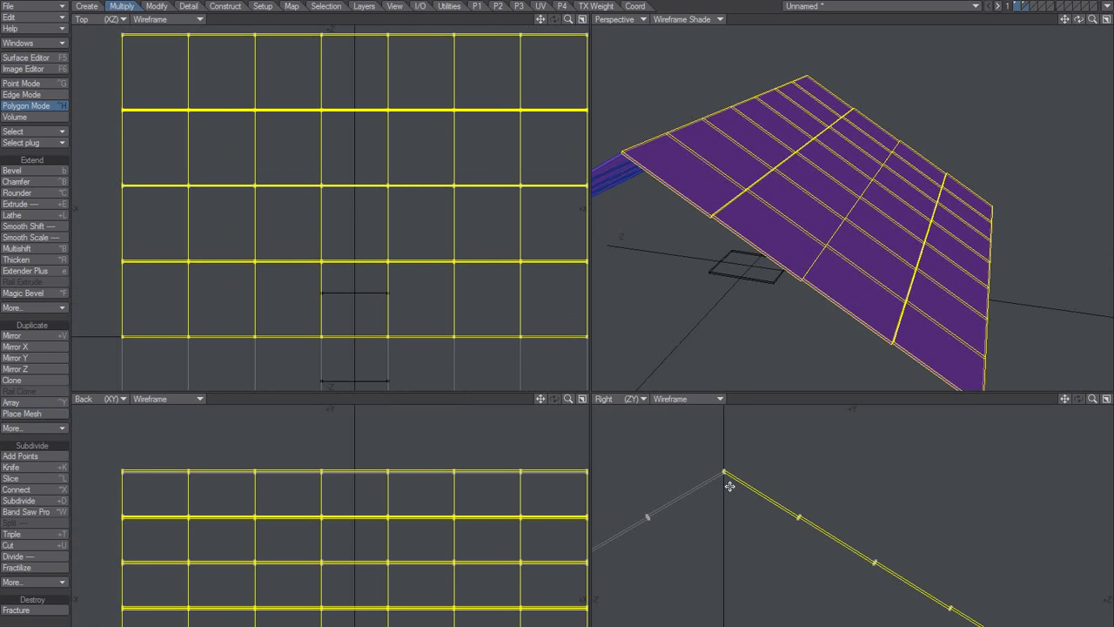
Pull the selected +Z slope away from the ridge and use Snap Drag with All Points to snap its top corner onto the opposite slope's top corner.
{"action": "left_click_drag", "start_coordinate": [729, 486], "coordinate": [740, 506], "text": "ctrl"}
{"action": "left_click_drag", "start_coordinate": [740, 506], "coordinate": [865, 553], "text": "ctrl+alt"}
{"action": "left_click_drag", "start_coordinate": [865, 553], "coordinate": [911, 542], "text": "ctrl+alt"}
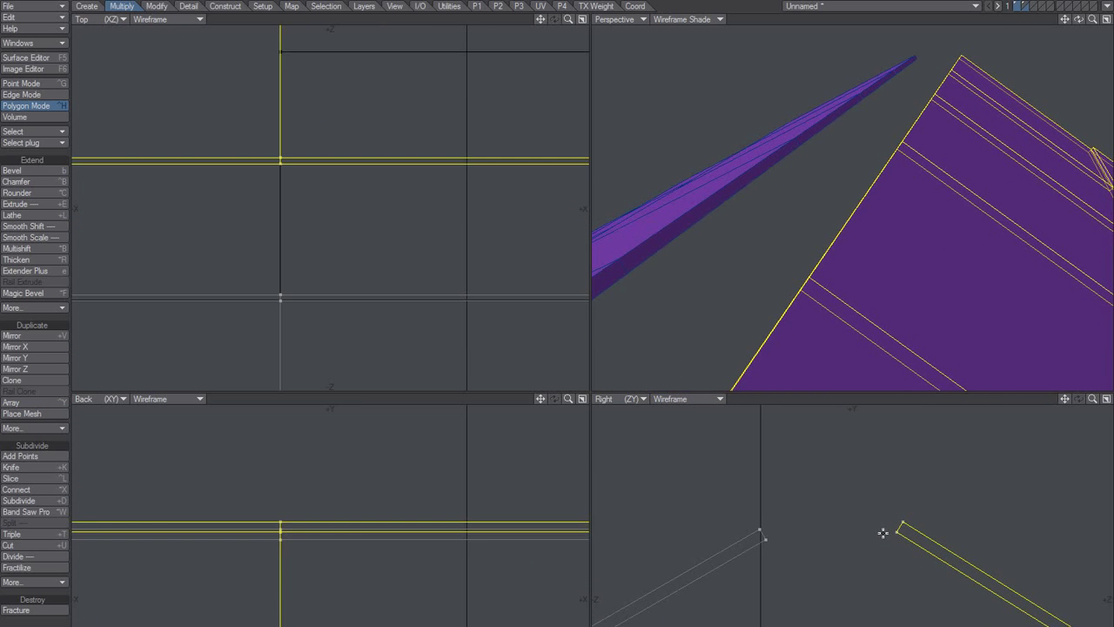
{"action": "key", "text": "n"}
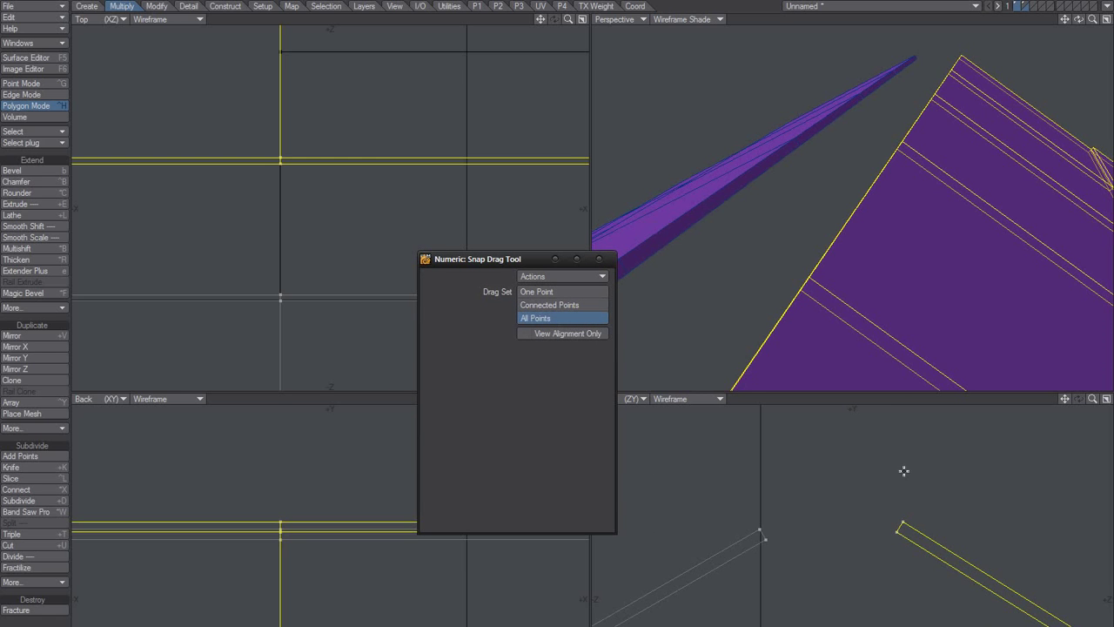
{"action": "left_click_drag", "start_coordinate": [902, 523], "coordinate": [761, 528]}
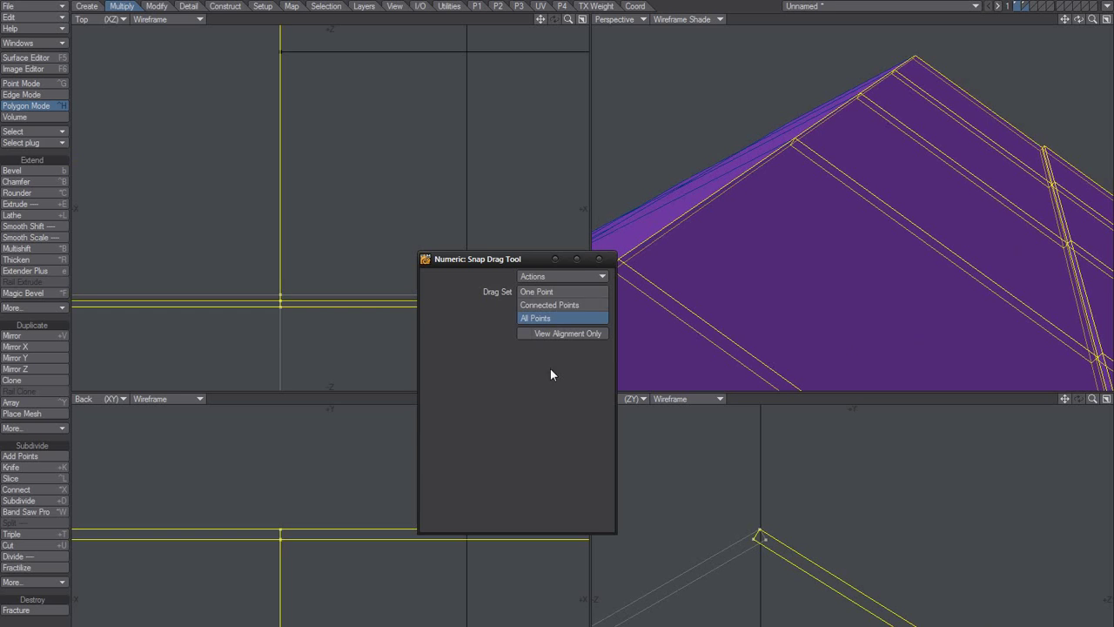
{"action": "left_click", "coordinate": [600, 261]}
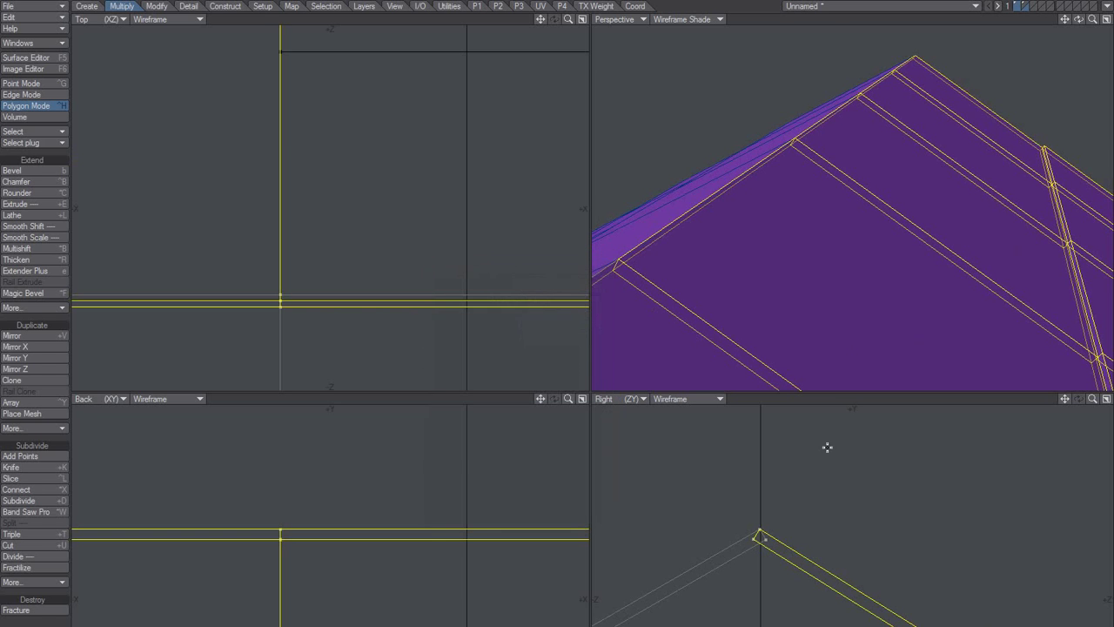
Rest the selected +Z slope against the zero plane with Rest On Ground, using rest axis Z and no X or Y centering.
{"action": "scroll", "coordinate": [758, 552], "scroll_direction": "up", "scroll_amount": 5}
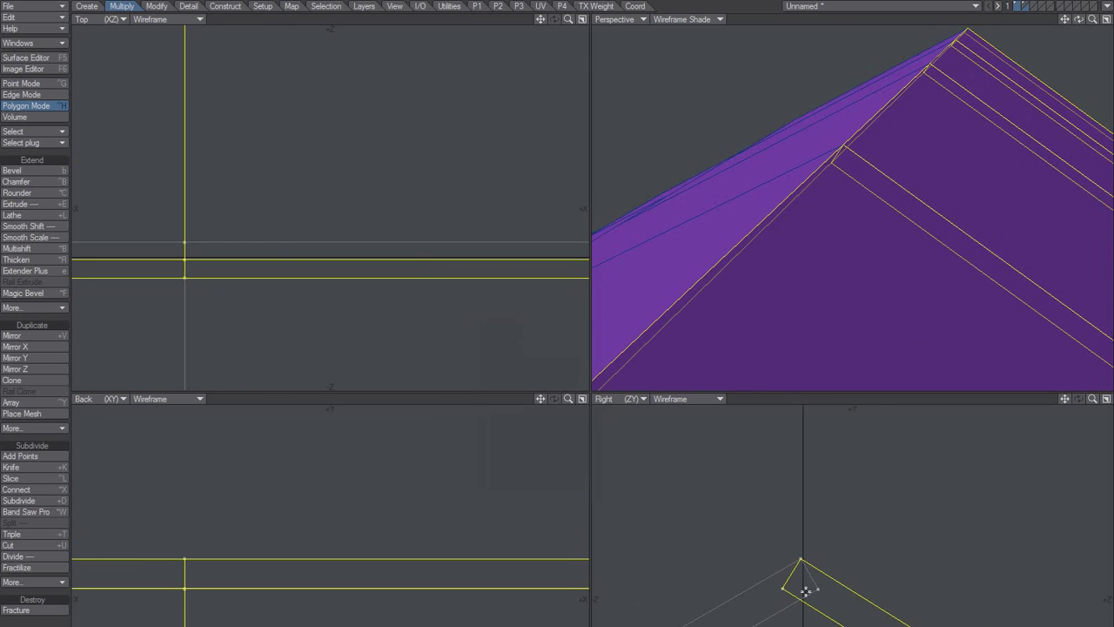
{"action": "scroll", "coordinate": [801, 596], "scroll_direction": "up", "scroll_amount": 3}
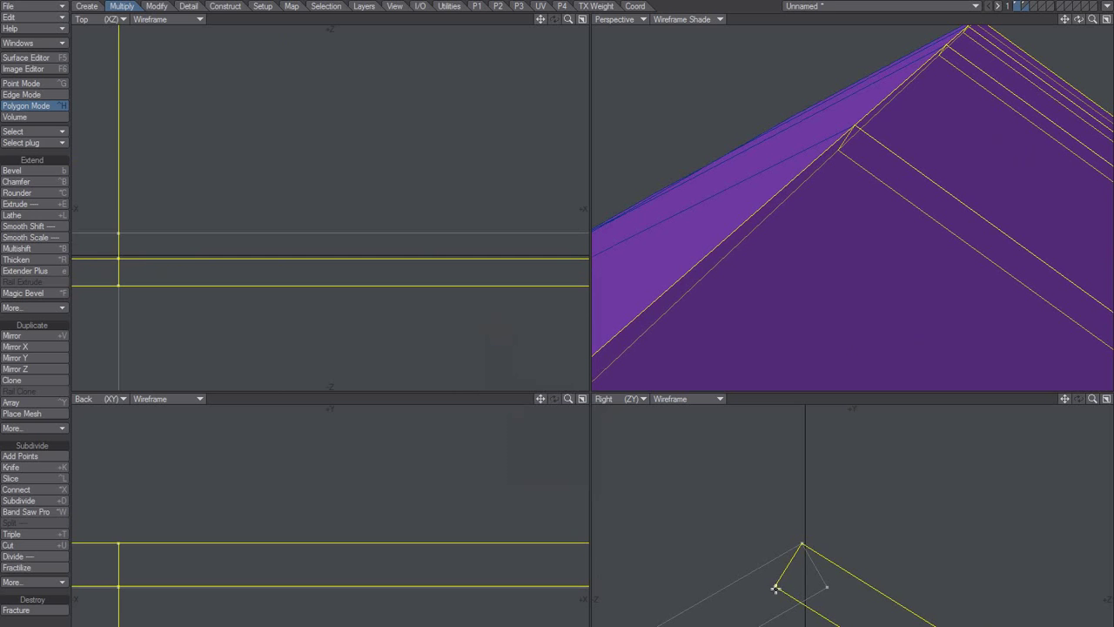
{"action": "scroll", "coordinate": [799, 565], "scroll_direction": "down", "scroll_amount": 3}
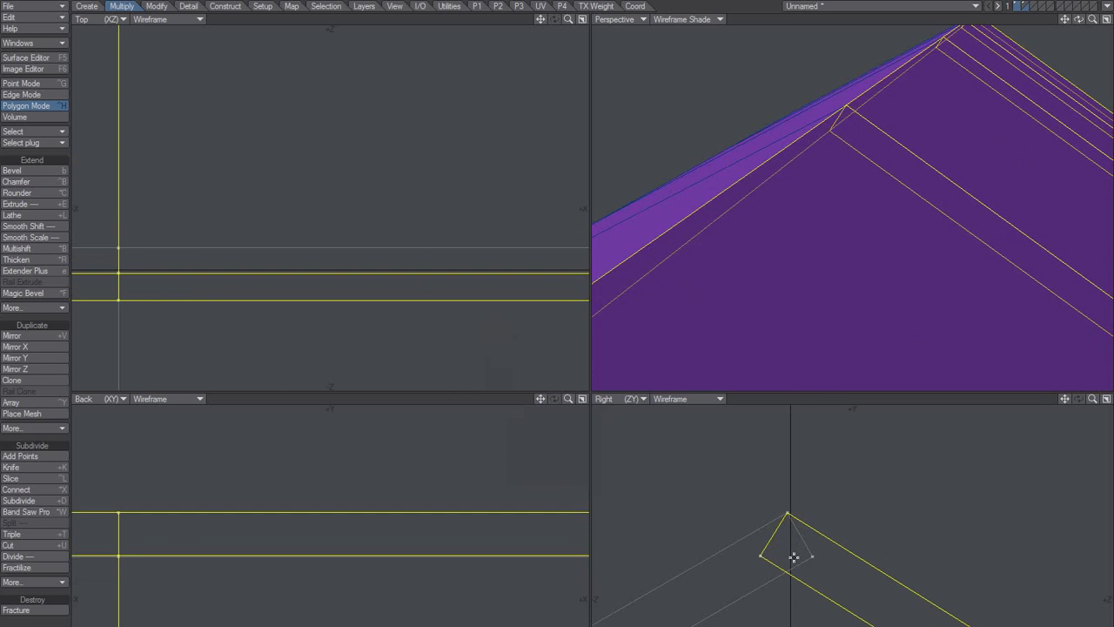
{"action": "scroll", "coordinate": [799, 562], "scroll_direction": "down", "scroll_amount": 1}
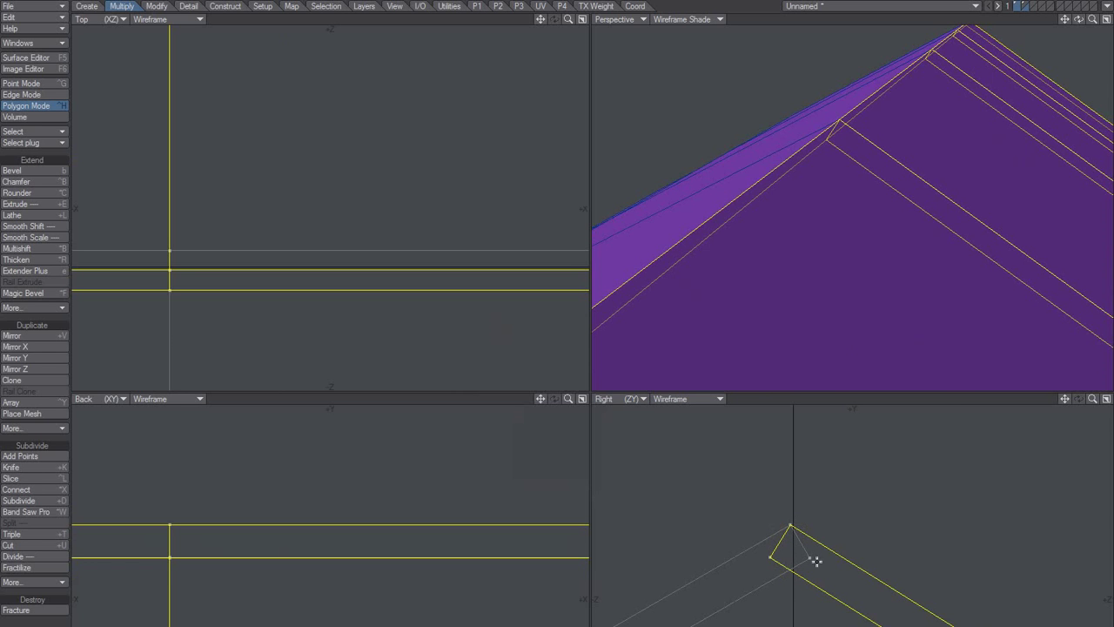
{"action": "left_click_drag", "start_coordinate": [829, 556], "coordinate": [792, 548], "text": "alt"}
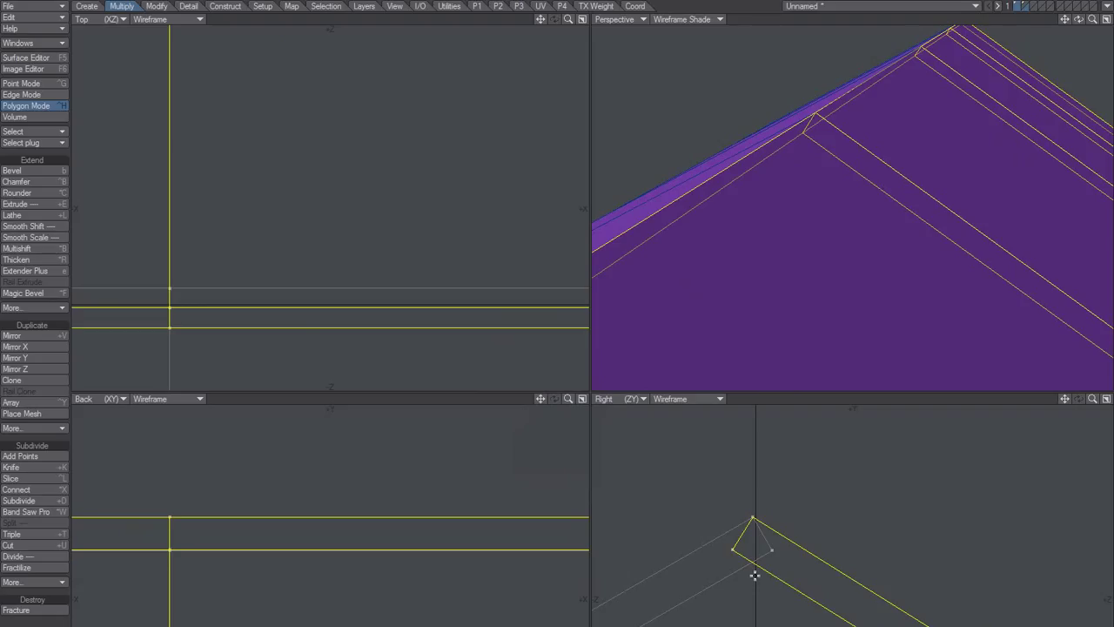
{"action": "key", "text": "F3"}
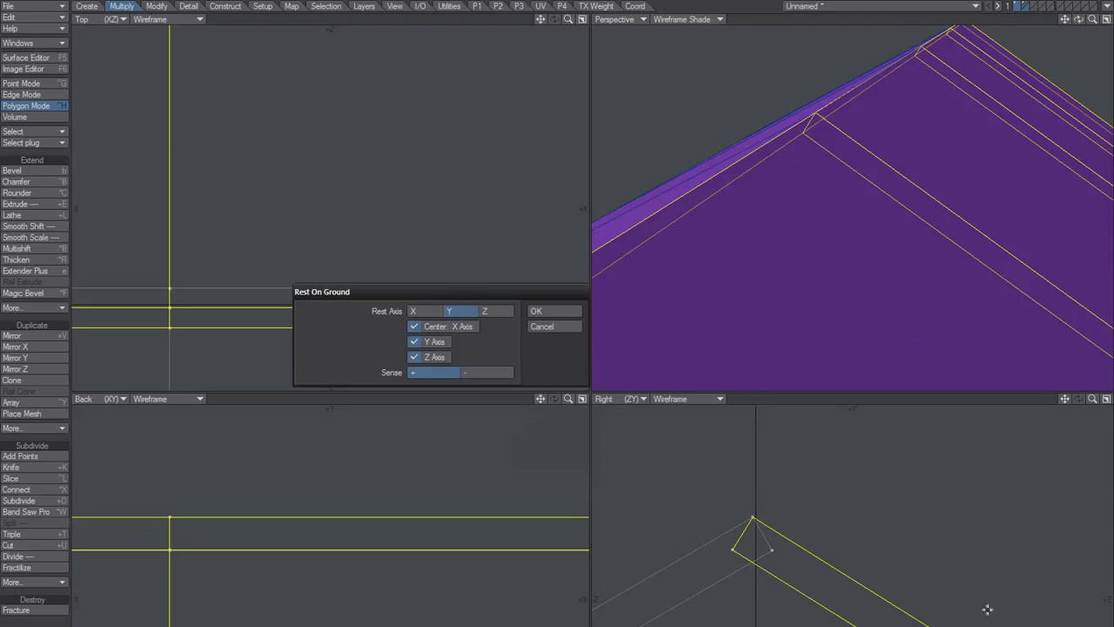
{"action": "left_click", "coordinate": [500, 311]}
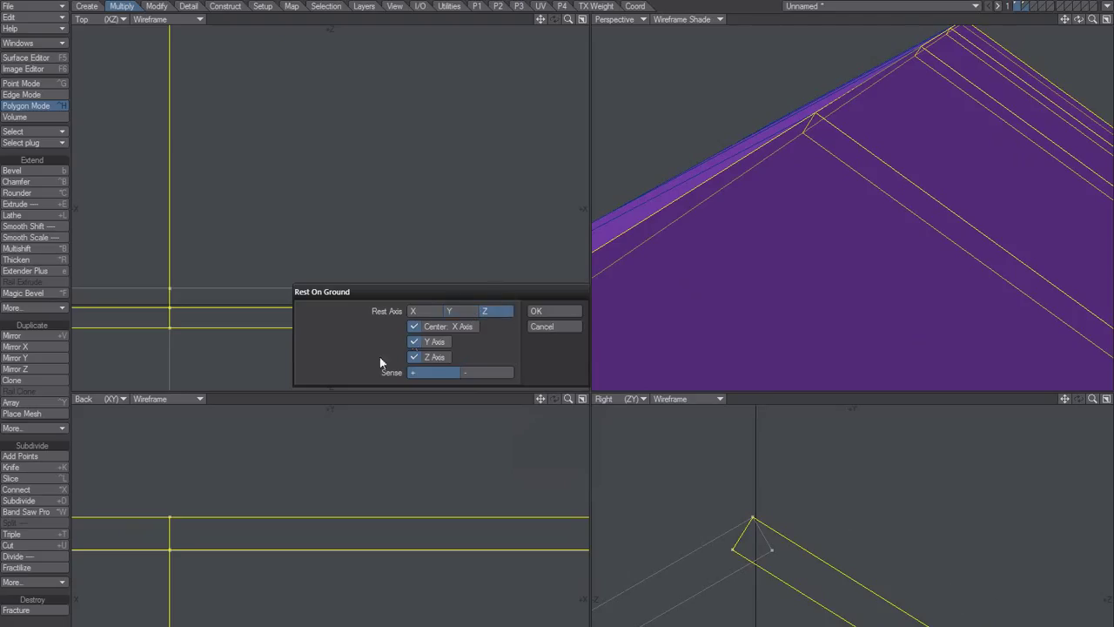
{"action": "left_click", "coordinate": [429, 327]}
{"action": "left_click", "coordinate": [432, 341]}
{"action": "left_click", "coordinate": [560, 311]}
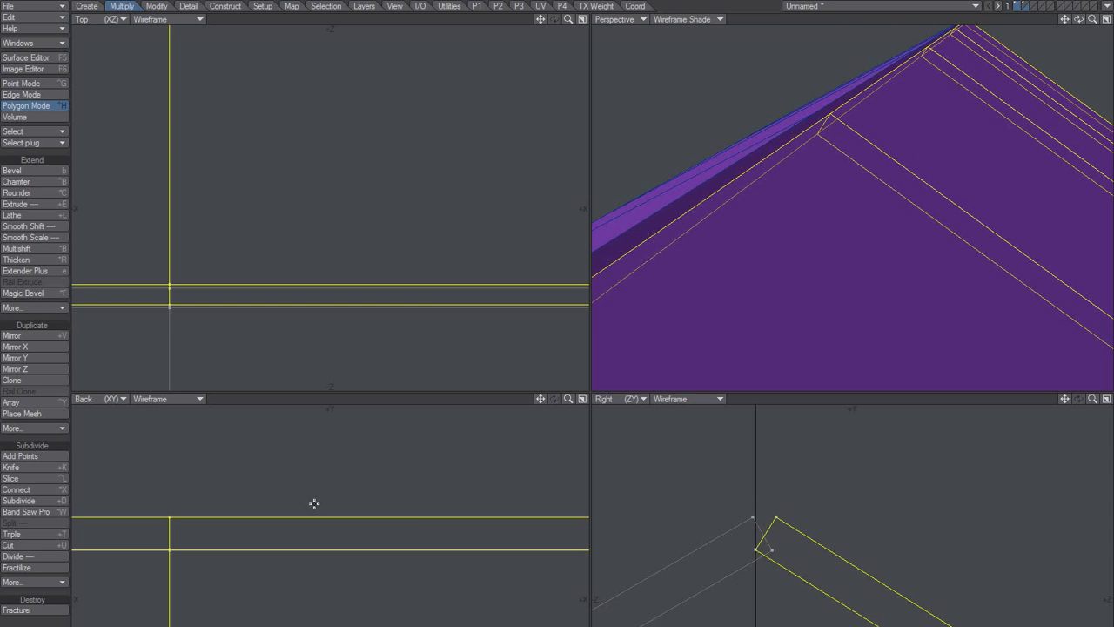
Invert the selection to the -Z slope and apply Rest On Ground along Z without X or Y centering.
{"action": "key", "text": "shift+apostrophe"}
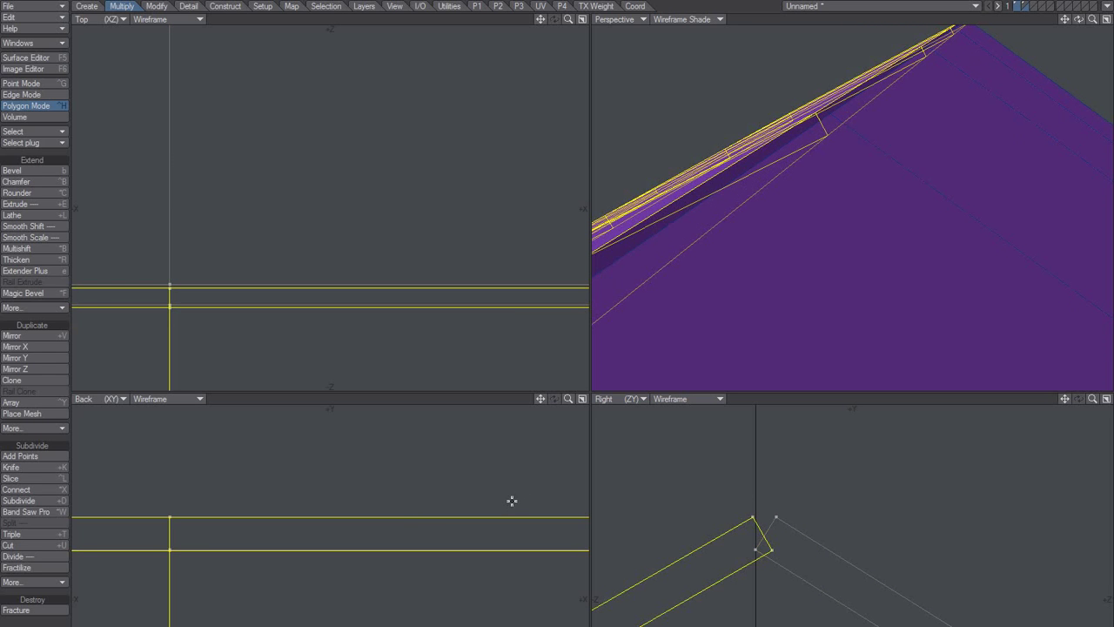
{"action": "key", "text": "F3"}
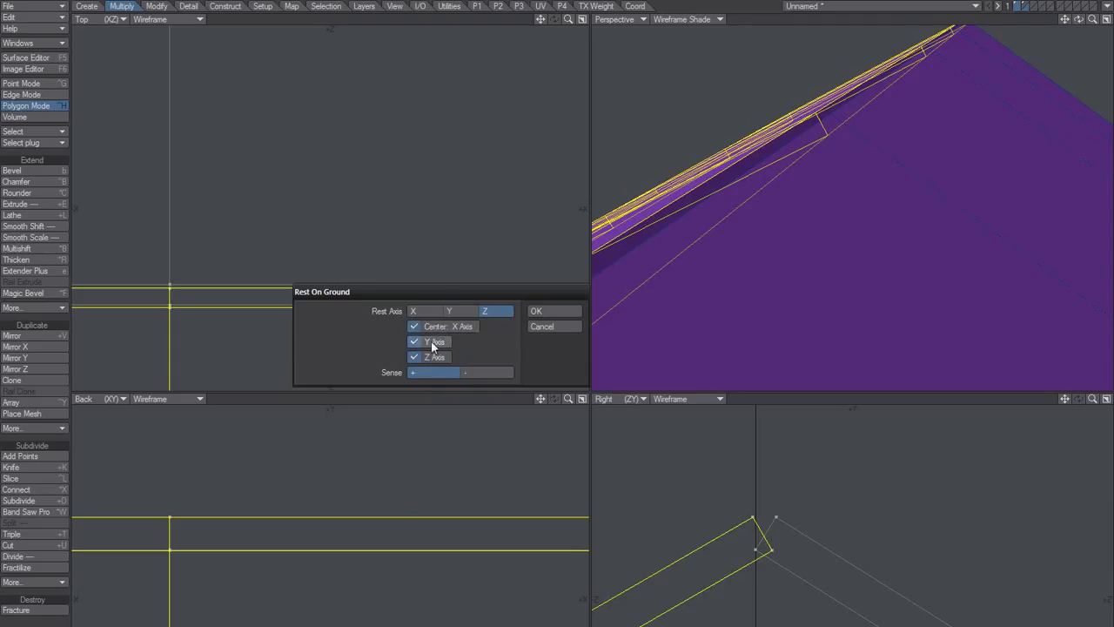
{"action": "left_click", "coordinate": [436, 327]}
{"action": "left_click", "coordinate": [432, 342]}
{"action": "left_click", "coordinate": [547, 311]}
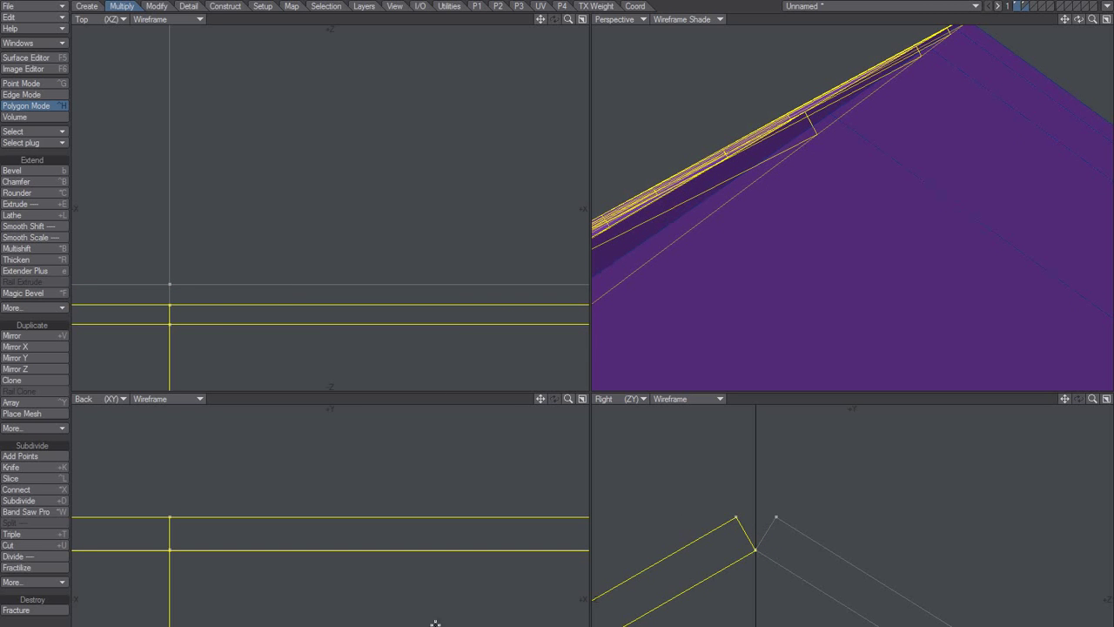
Undo the Rest On Ground moves and the earlier repositioning of the roof slopes, and clear the selection.
{"action": "left_click_drag", "start_coordinate": [802, 299], "coordinate": [788, 298], "text": "ctrl+alt"}
{"action": "left_click_drag", "start_coordinate": [788, 298], "coordinate": [729, 333], "text": "alt"}
{"action": "left_click_drag", "start_coordinate": [728, 333], "coordinate": [892, 206], "text": "alt"}
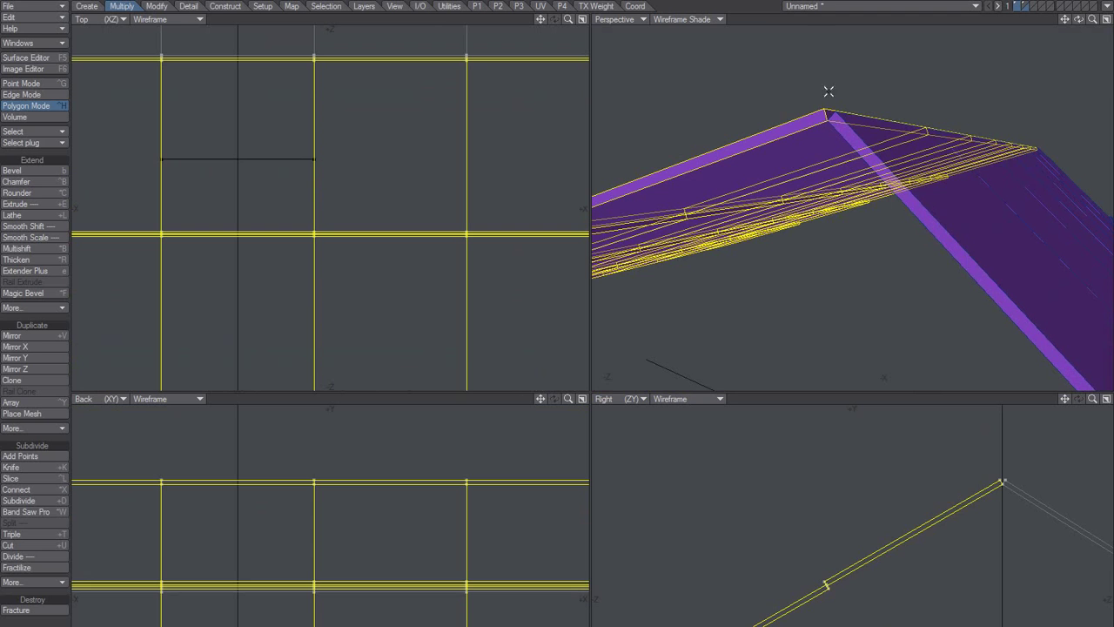
{"action": "left_click", "coordinate": [787, 23]}
{"action": "left_click_drag", "start_coordinate": [811, 160], "coordinate": [817, 121], "text": "ctrl+alt"}
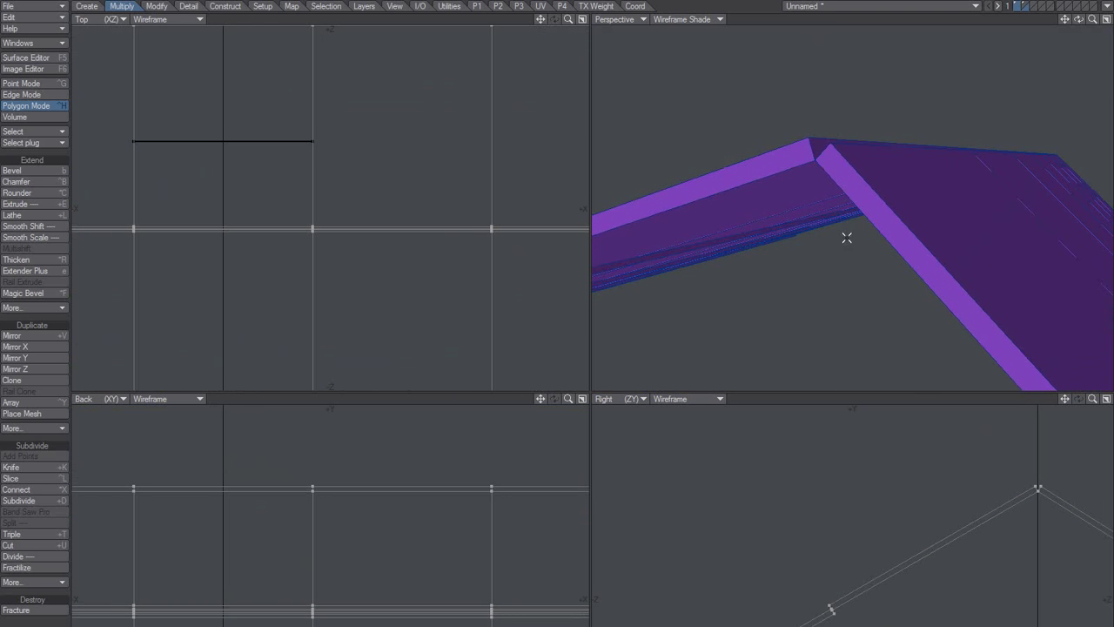
{"action": "key", "text": "ctrl+z"}
{"action": "key", "text": "ctrl+z"}
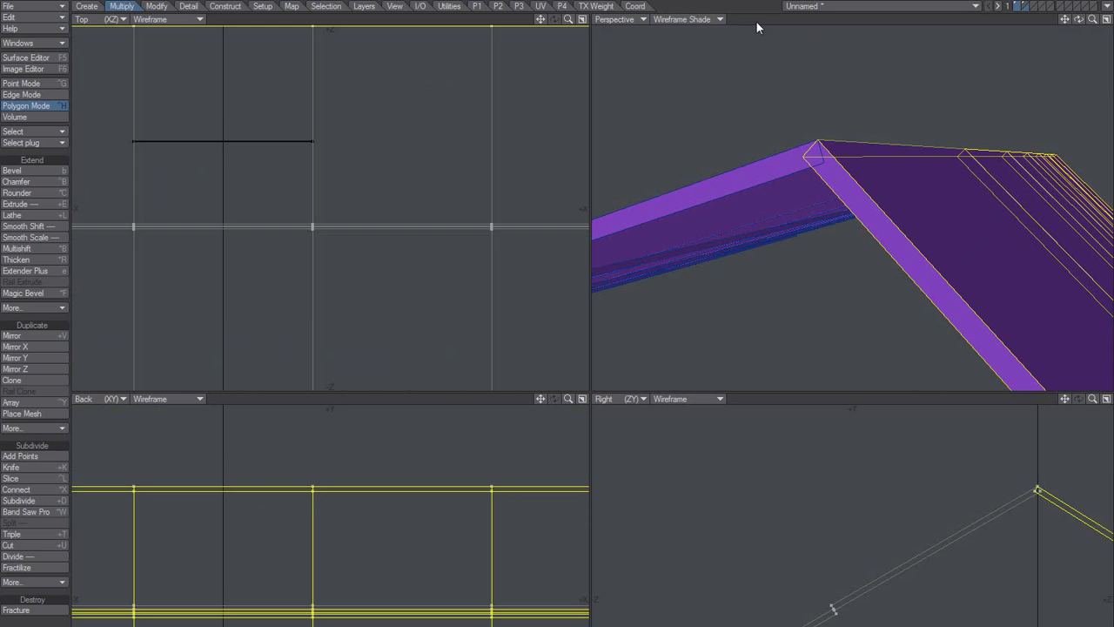
{"action": "key", "text": "/"}
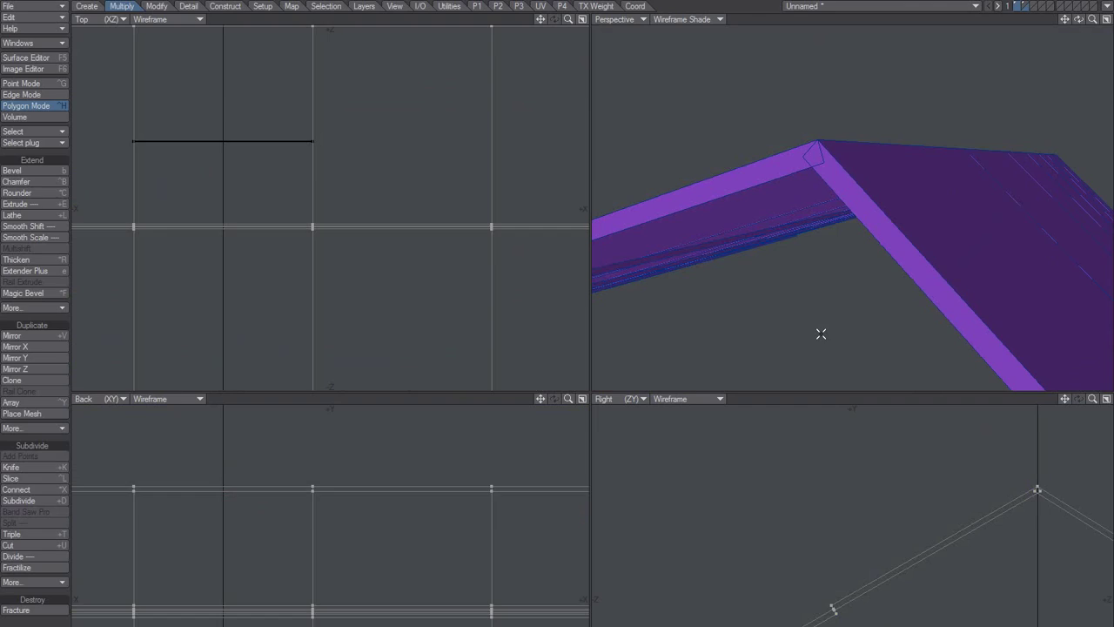
{"action": "key", "text": "ctrl+z"}
{"action": "key", "text": "ctrl+z"}
{"action": "key", "text": "/"}
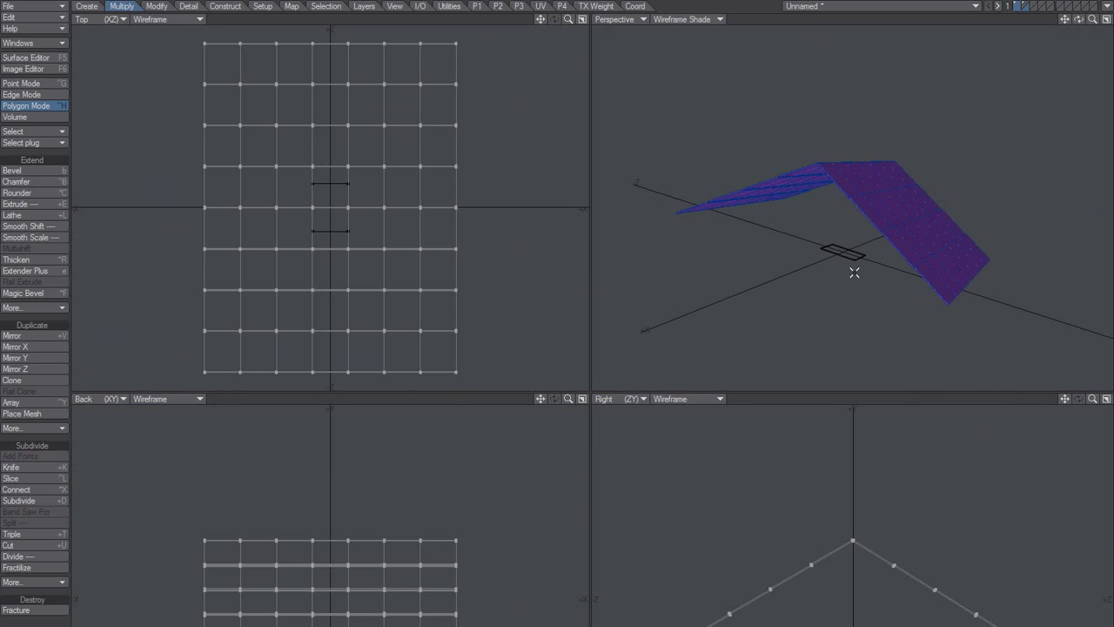
Enlarge the Perspective view and examine how the ridge tile in the +Z slope's end row overlaps the tile below, selecting it for reference.
{"action": "left_click_drag", "start_coordinate": [893, 224], "coordinate": [829, 248], "text": "alt"}
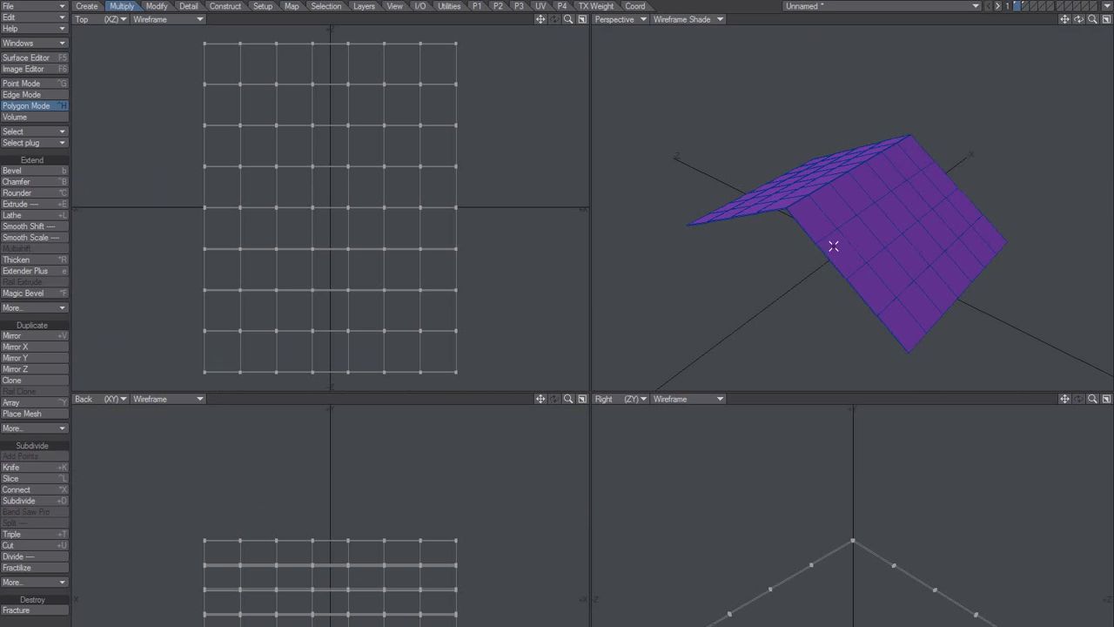
{"action": "left_click", "coordinate": [1106, 19]}
{"action": "left_click_drag", "start_coordinate": [644, 528], "coordinate": [558, 339], "text": "alt"}
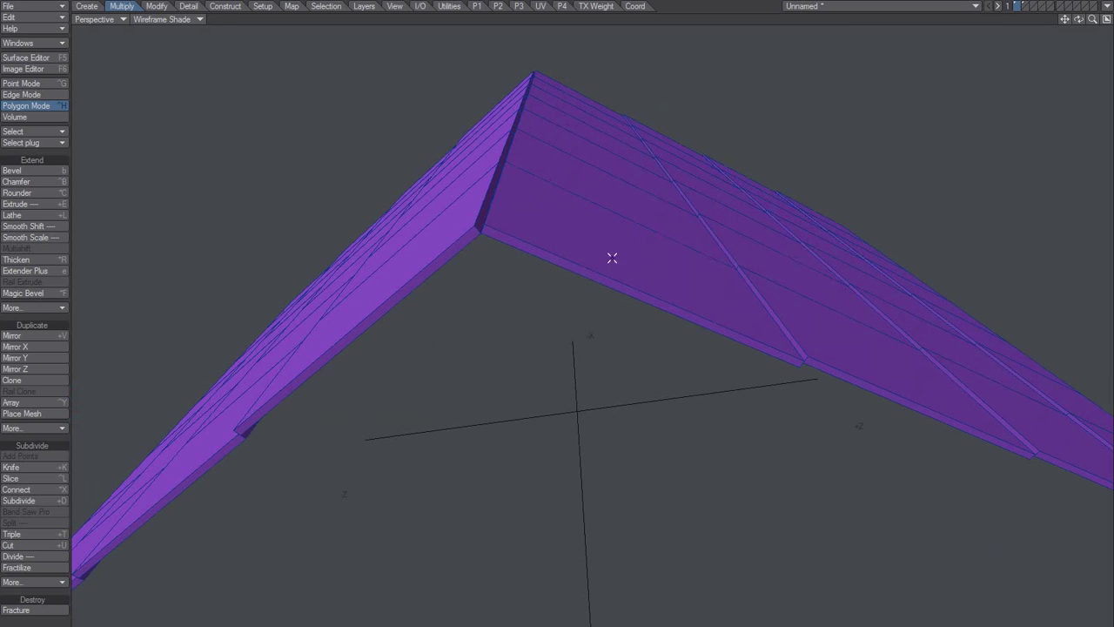
{"action": "left_click", "coordinate": [648, 263]}
{"action": "left_click_drag", "start_coordinate": [684, 271], "coordinate": [715, 238], "text": "alt"}
{"action": "left_click_drag", "start_coordinate": [642, 233], "coordinate": [585, 234], "text": "alt"}
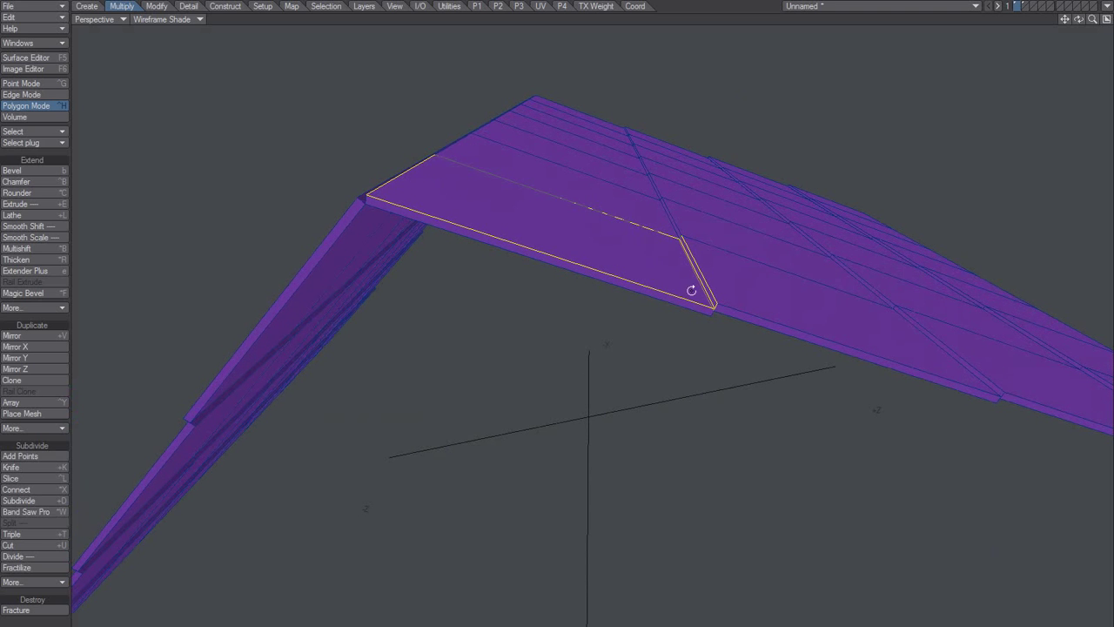
{"action": "left_click_drag", "start_coordinate": [691, 289], "coordinate": [453, 180], "text": "alt"}
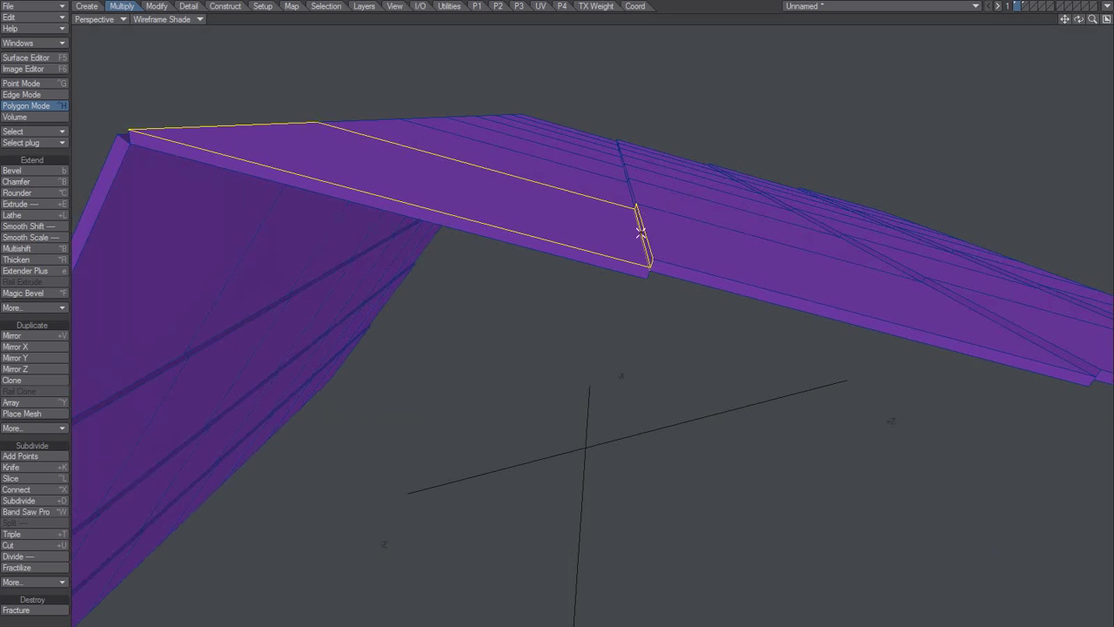
{"action": "left_click_drag", "start_coordinate": [644, 234], "coordinate": [664, 233], "text": "alt"}
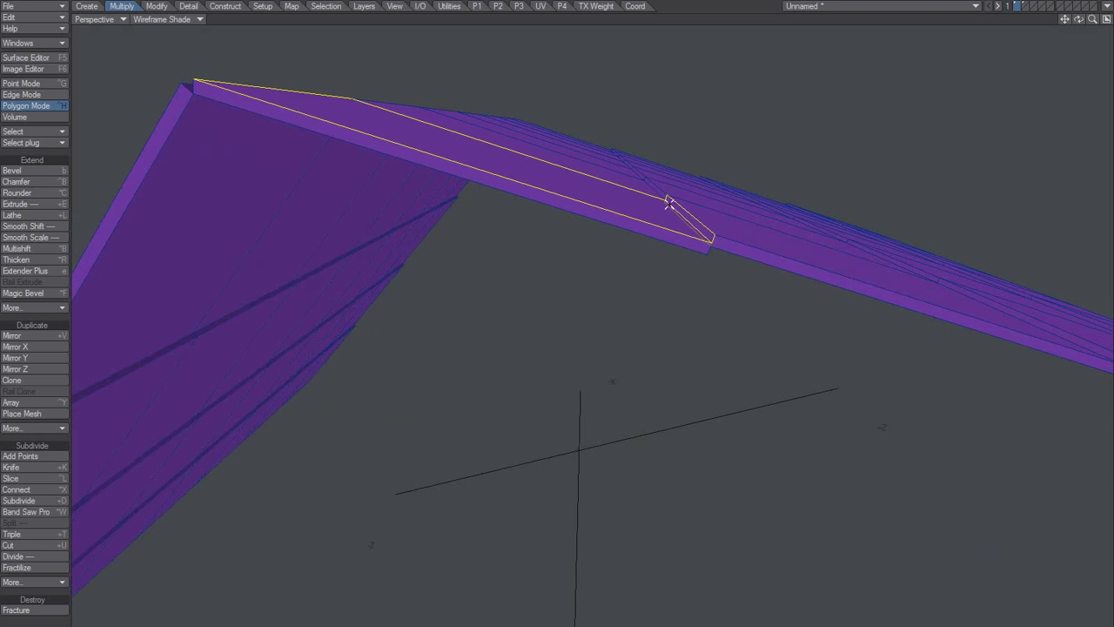
Examine the overlaps further down the end row by adding the next two tiles to the selection, then restore the four-view layout and deselect.
{"action": "left_click_drag", "start_coordinate": [701, 226], "coordinate": [643, 247], "text": "alt"}
{"action": "left_click", "coordinate": [686, 255]}
{"action": "left_click_drag", "start_coordinate": [869, 297], "coordinate": [653, 297], "text": "alt"}
{"action": "left_click", "coordinate": [653, 296]}
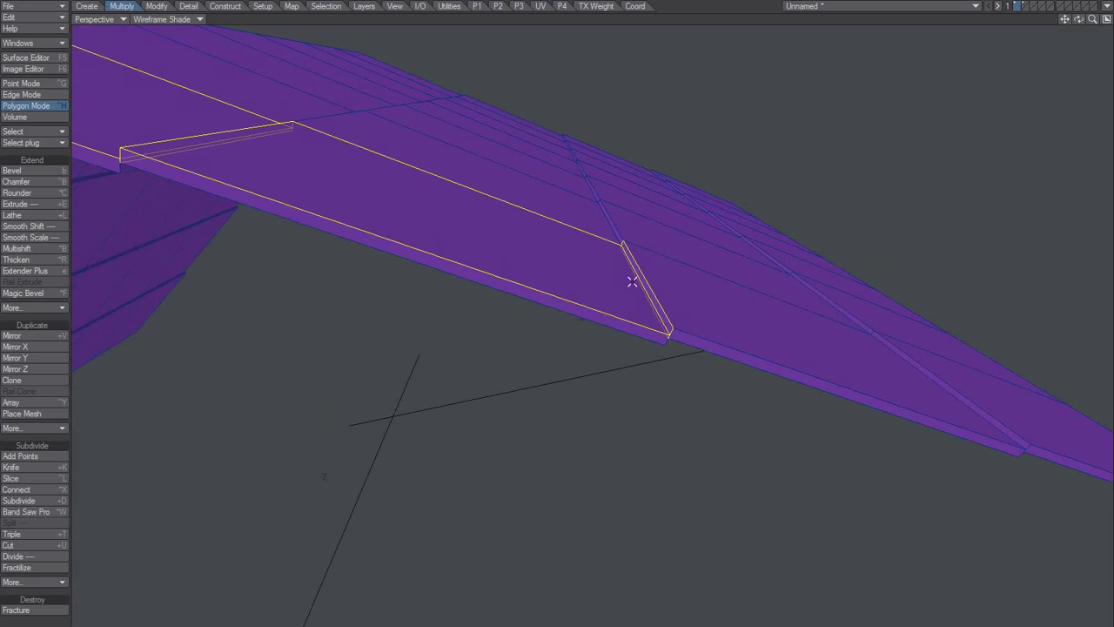
{"action": "left_click", "coordinate": [748, 319]}
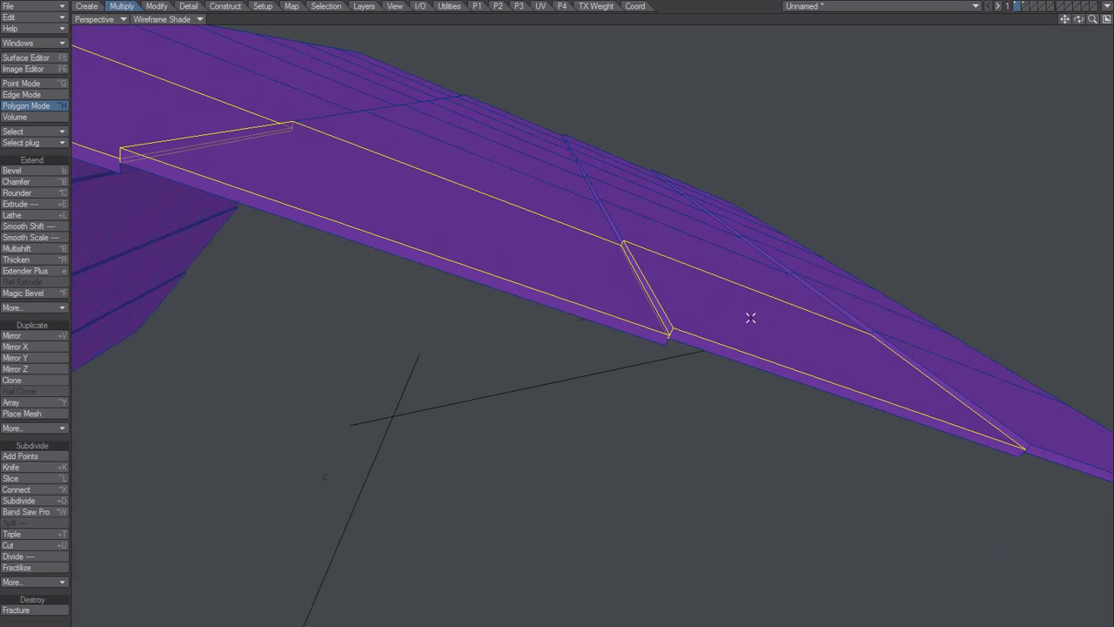
{"action": "left_click_drag", "start_coordinate": [664, 319], "coordinate": [592, 357], "text": "alt"}
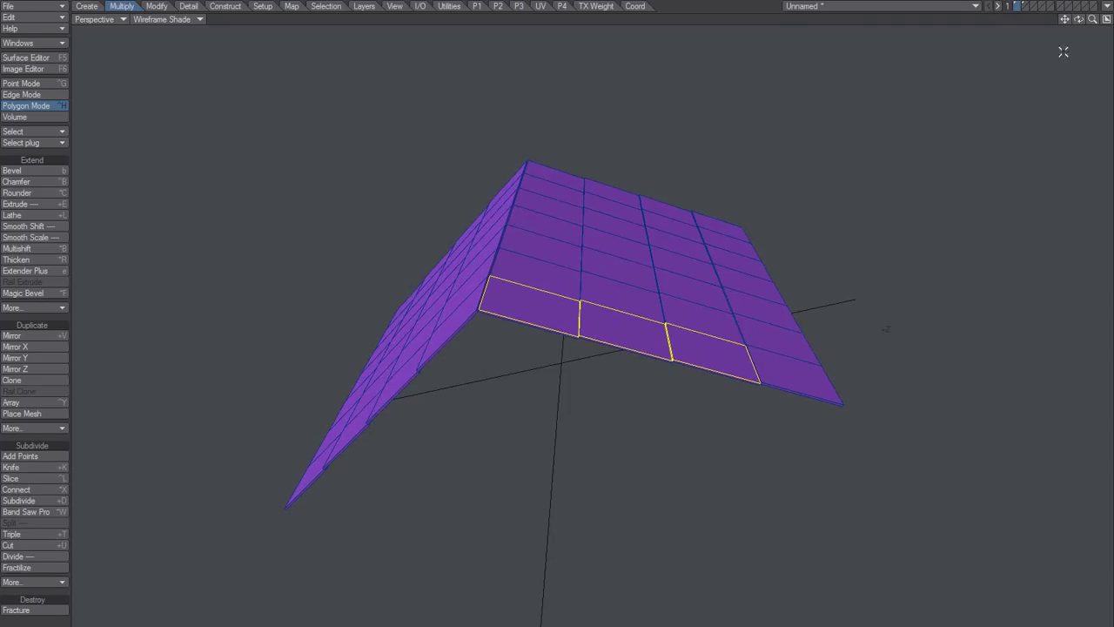
{"action": "left_click", "coordinate": [1105, 19]}
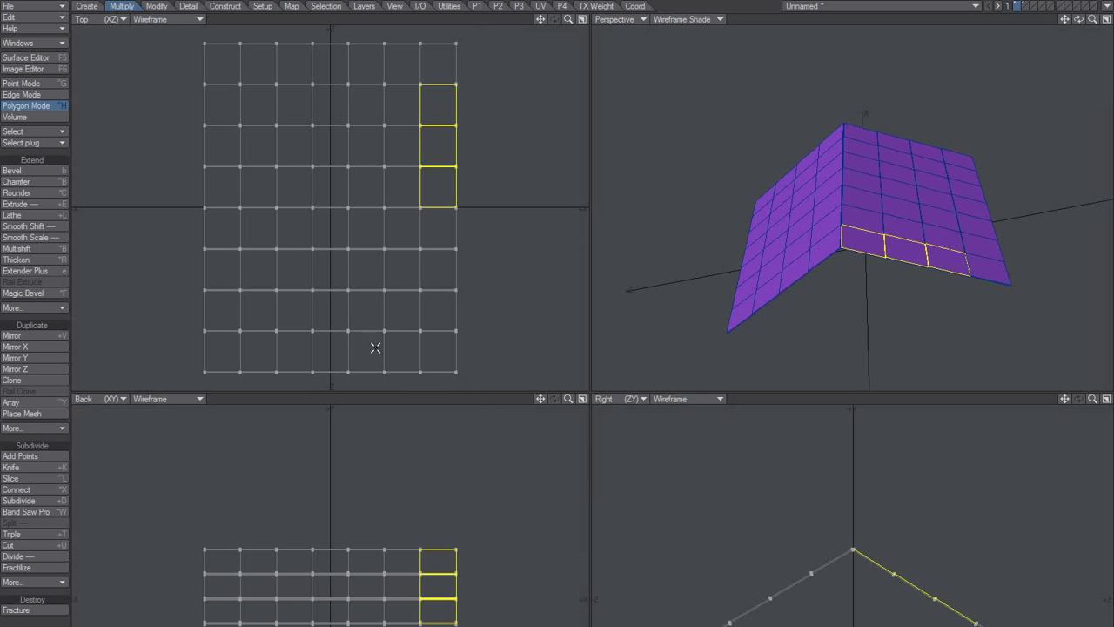
{"action": "left_click", "coordinate": [37, 622]}
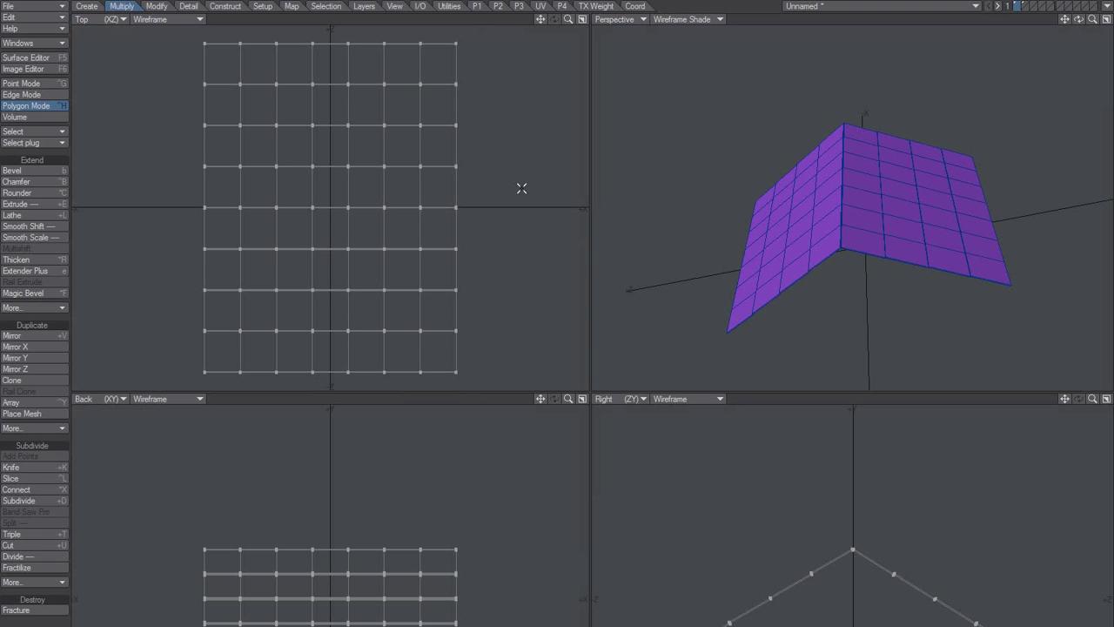
Select every tile on the +Z slope and delete them, keeping only the -Z slope.
{"action": "mouse_move", "coordinate": [515, 187]}
{"action": "right_mouse_down"}
{"action": "mouse_move", "coordinate": [358, 187]}
{"action": "mouse_move", "coordinate": [87, 33]}
{"action": "mouse_move", "coordinate": [522, 52]}
{"action": "right_mouse_up"}
{"action": "mouse_move", "coordinate": [889, 249]}
{"action": "left_mouse_down", "text": "alt"}
{"action": "mouse_move", "coordinate": [873, 223]}
{"action": "mouse_move", "coordinate": [910, 252]}
{"action": "left_mouse_up", "text": "alt"}
{"action": "scroll", "coordinate": [917, 212], "scroll_direction": "up", "scroll_amount": 3}
{"action": "left_click", "coordinate": [796, 272]}
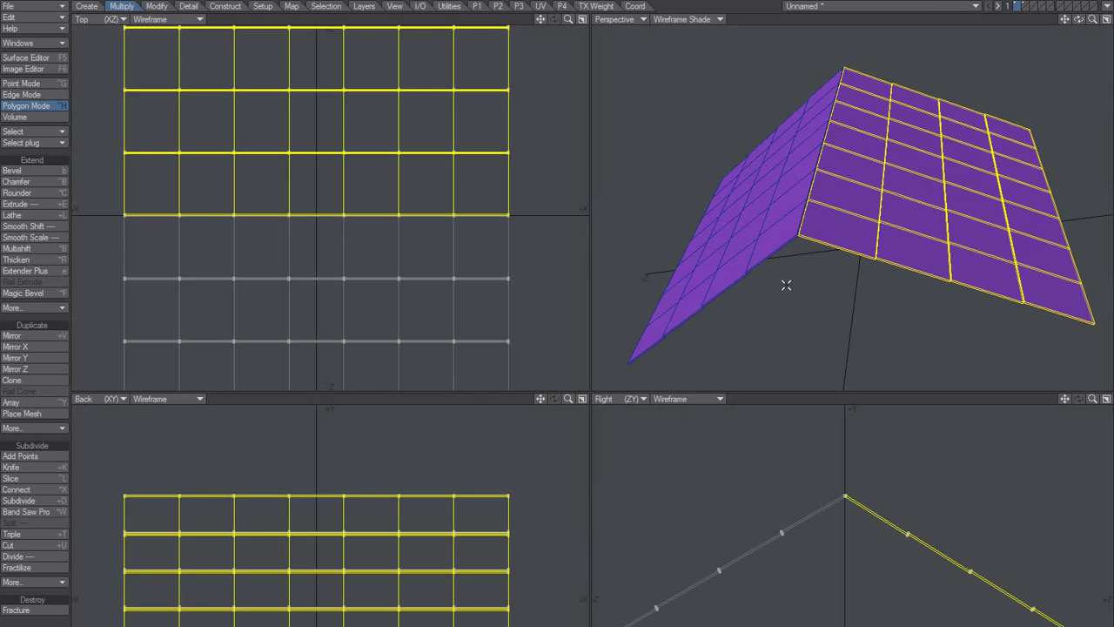
{"action": "key", "text": "Delete"}
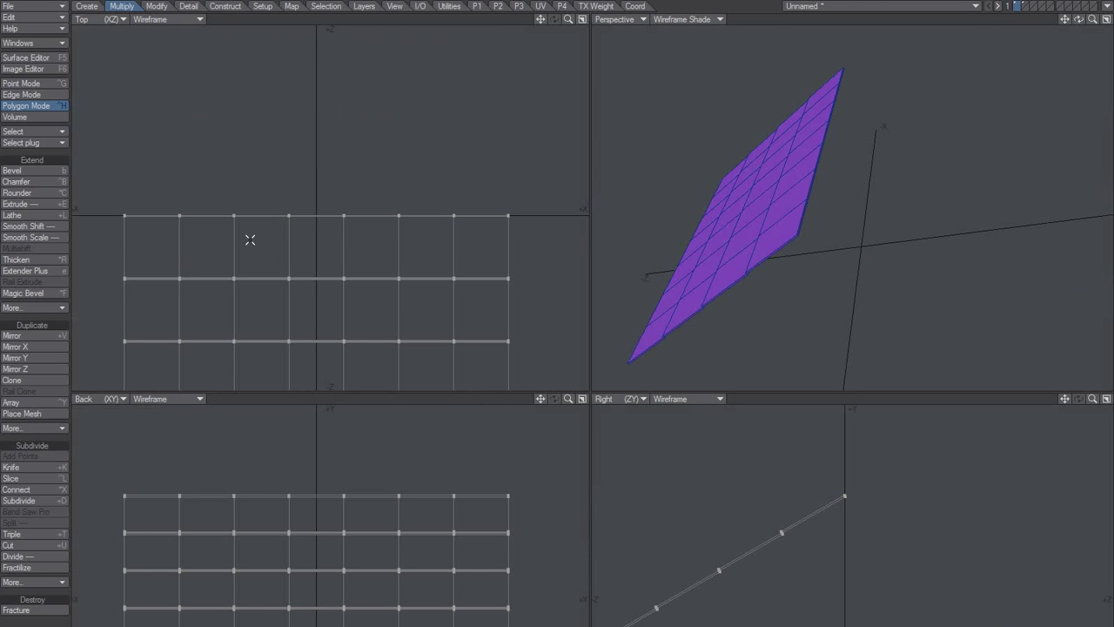
Mirror the remaining slope along Z in the Top view, about a line slightly beyond the ridge that leaves a narrow gap between the halves.
{"action": "key", "text": "shift+v"}
{"action": "left_click_drag", "start_coordinate": [145, 200], "coordinate": [422, 212]}
{"action": "key", "text": "space"}
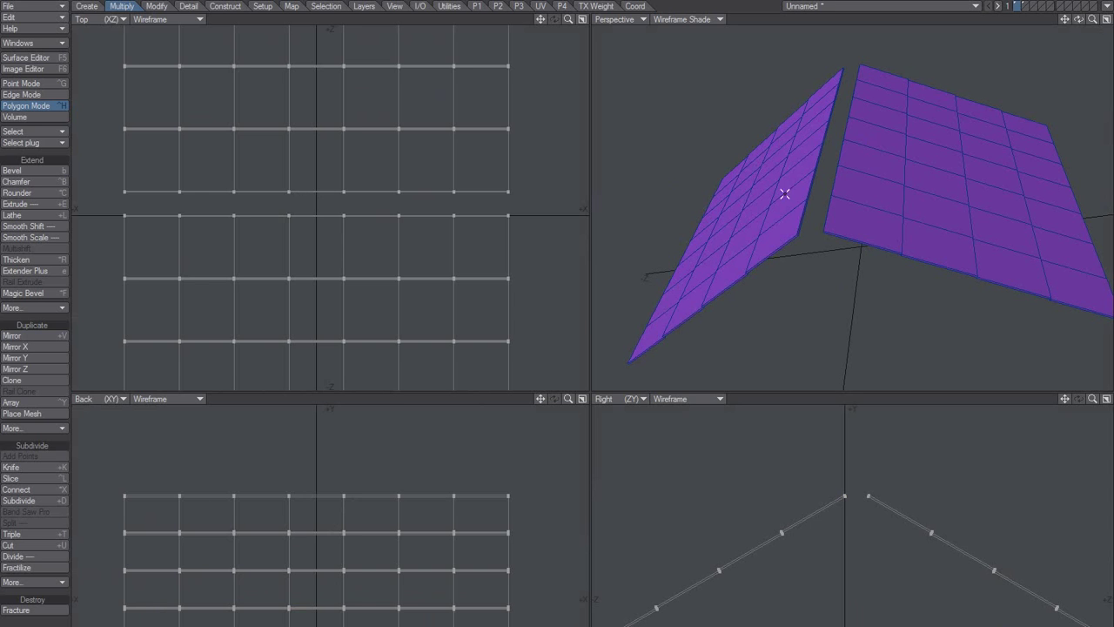
Select every tile on the +Z roof slope.
{"action": "mouse_move", "coordinate": [351, 165]}
{"action": "left_mouse_down"}
{"action": "mouse_move", "coordinate": [453, 110]}
{"action": "mouse_move", "coordinate": [487, 139]}
{"action": "left_mouse_up"}
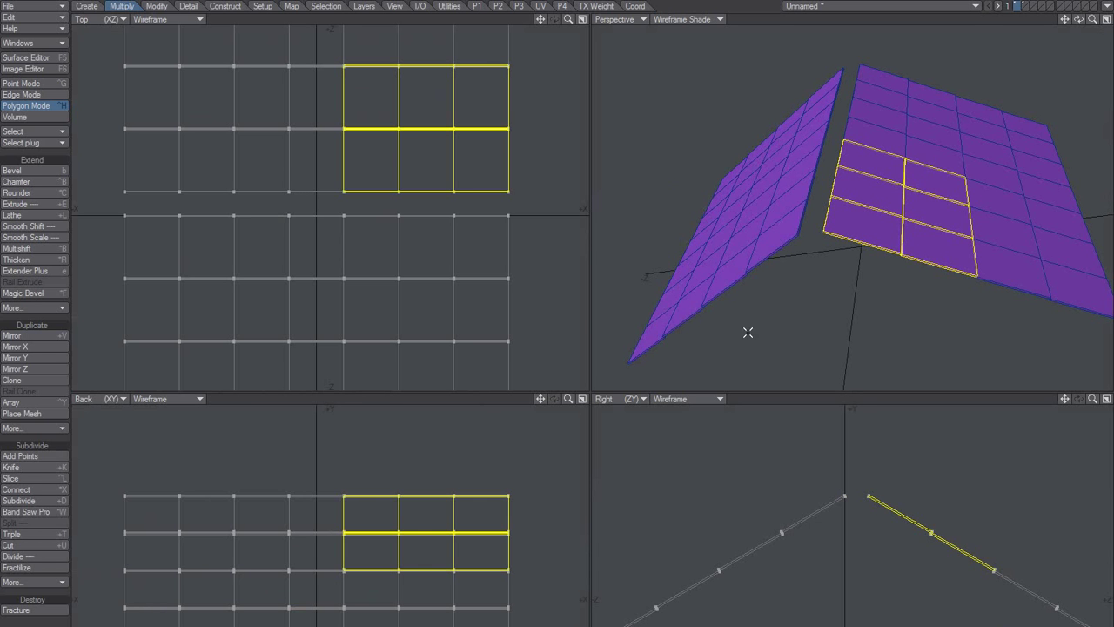
{"action": "key", "text": "a"}
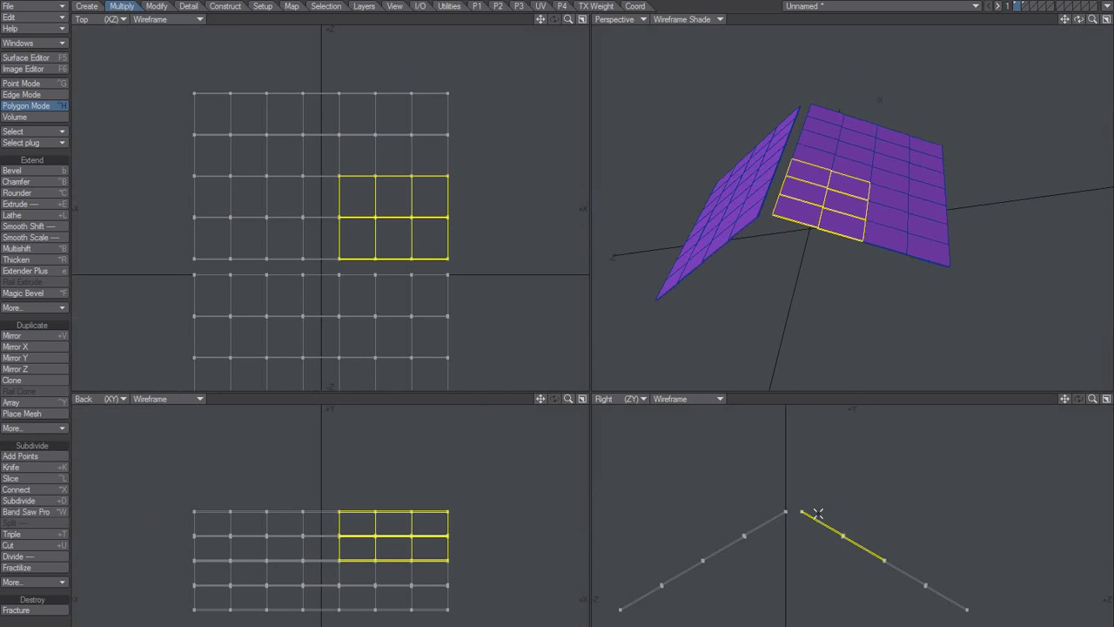
{"action": "mouse_move", "coordinate": [800, 501]}
{"action": "right_mouse_down"}
{"action": "mouse_move", "coordinate": [795, 622]}
{"action": "mouse_move", "coordinate": [896, 478]}
{"action": "right_mouse_up"}
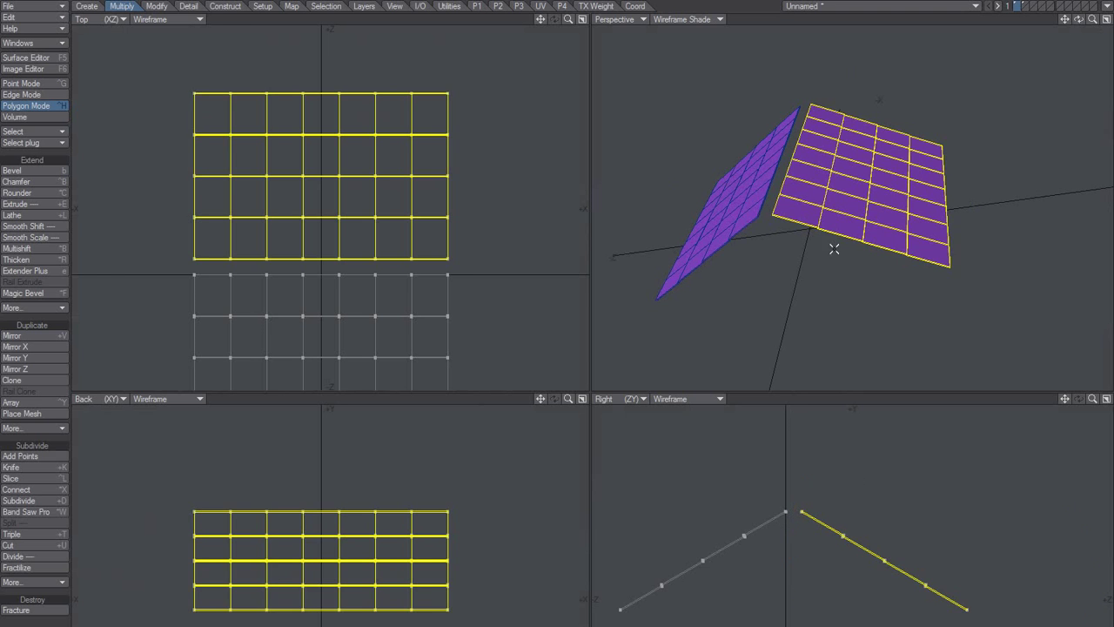
Snap the selected slope's lower ridge corner onto the -Z slope's ridge corner in the Right view using Snap Drag with All Points, then deselect.
{"action": "key", "text": "shift+a"}
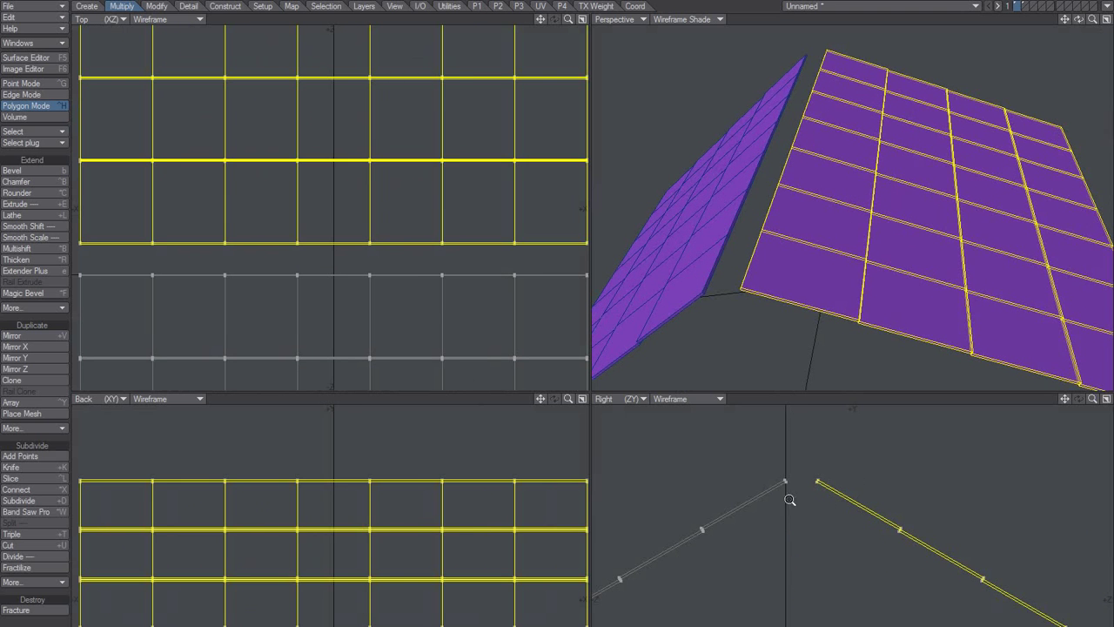
{"action": "left_click_drag", "start_coordinate": [790, 499], "coordinate": [924, 463], "text": "ctrl+alt"}
{"action": "left_click_drag", "start_coordinate": [854, 463], "coordinate": [828, 532], "text": "alt"}
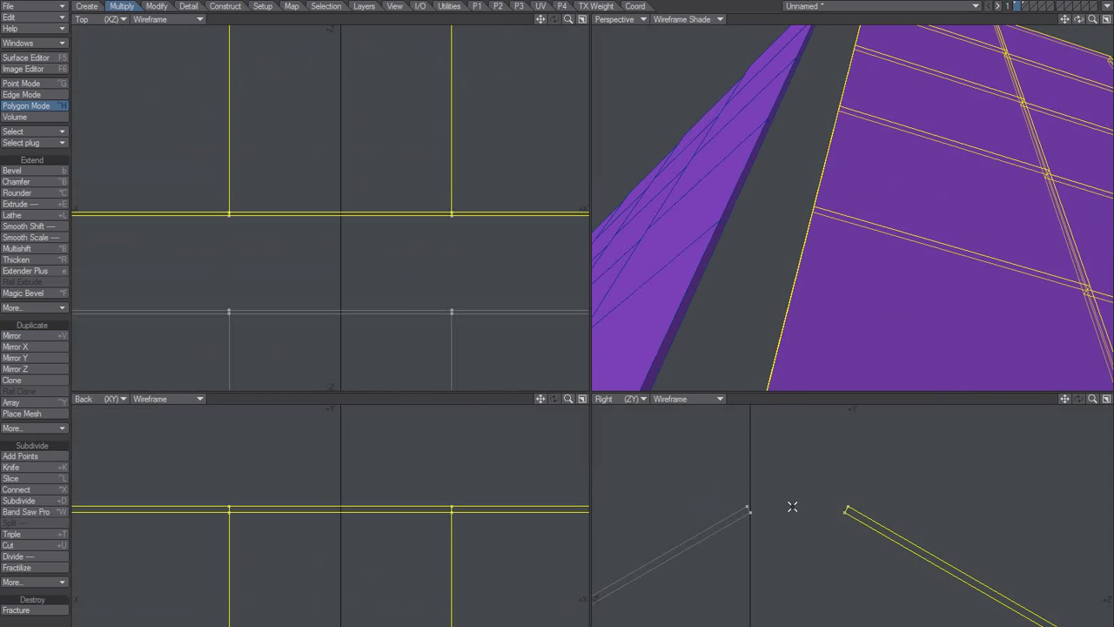
{"action": "key", "text": "n"}
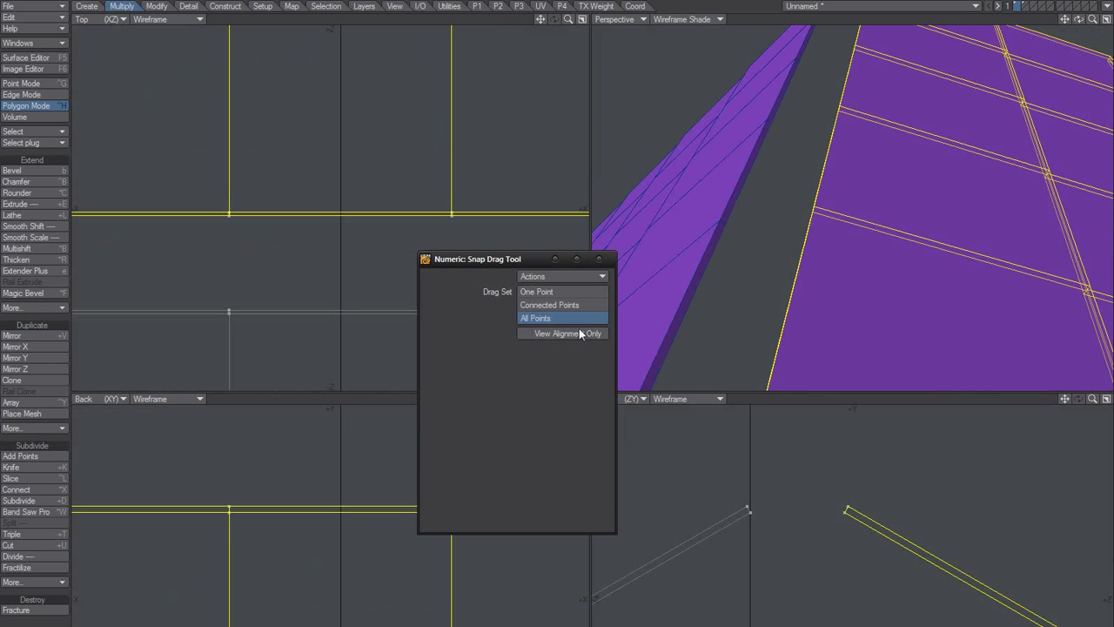
{"action": "left_click_drag", "start_coordinate": [842, 515], "coordinate": [751, 510]}
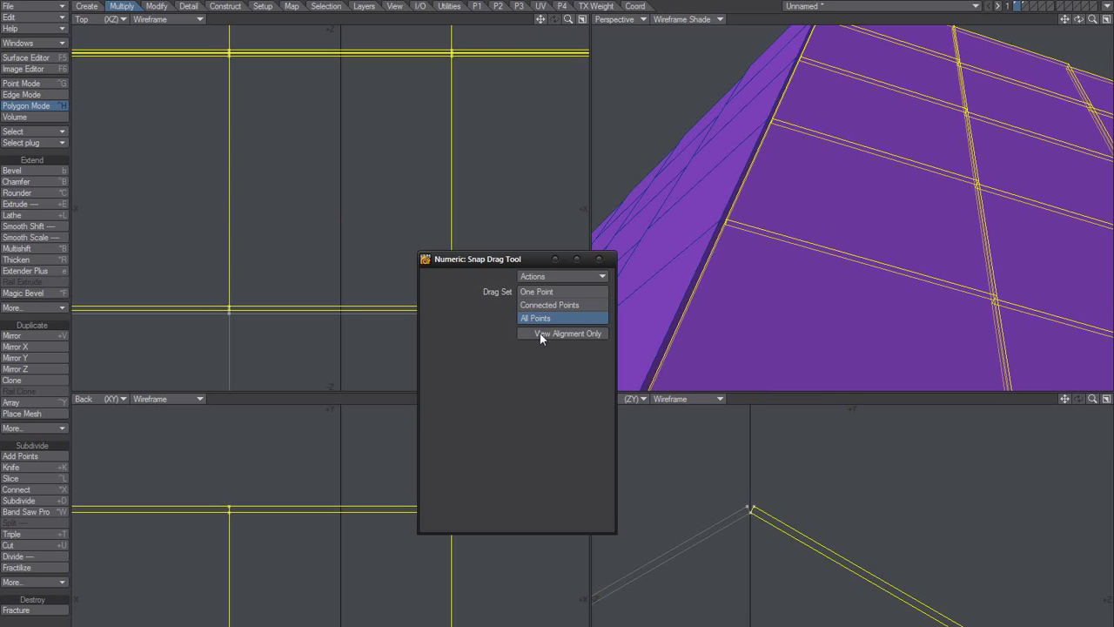
{"action": "left_click", "coordinate": [599, 259]}
{"action": "key", "text": "a"}
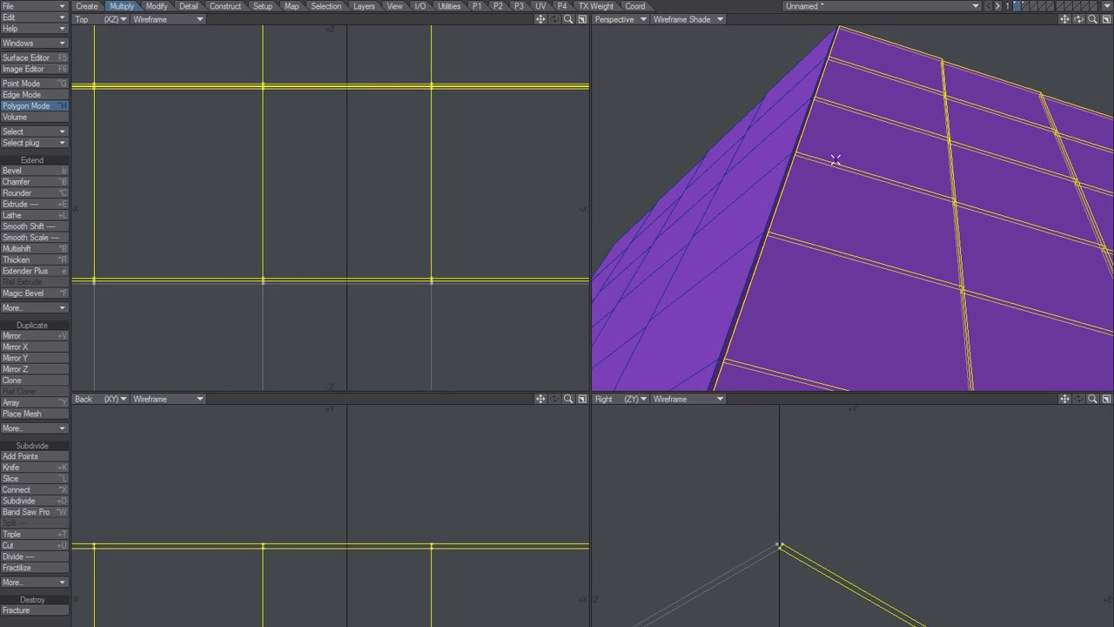
{"action": "key", "text": "slash"}
Examine the closed ridge and the first tile overlap in the Perspective view, selecting the ridge tile and the tile below for reference.
{"action": "key", "text": "space"}
{"action": "key", "text": "space"}
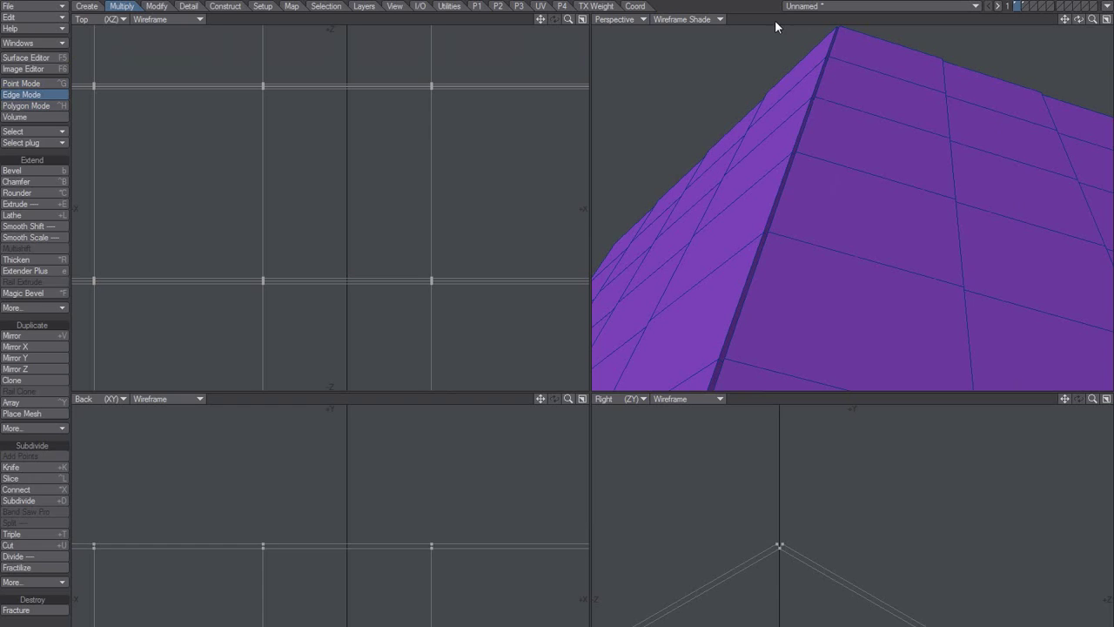
{"action": "left_click_drag", "start_coordinate": [870, 258], "coordinate": [907, 226], "text": "alt"}
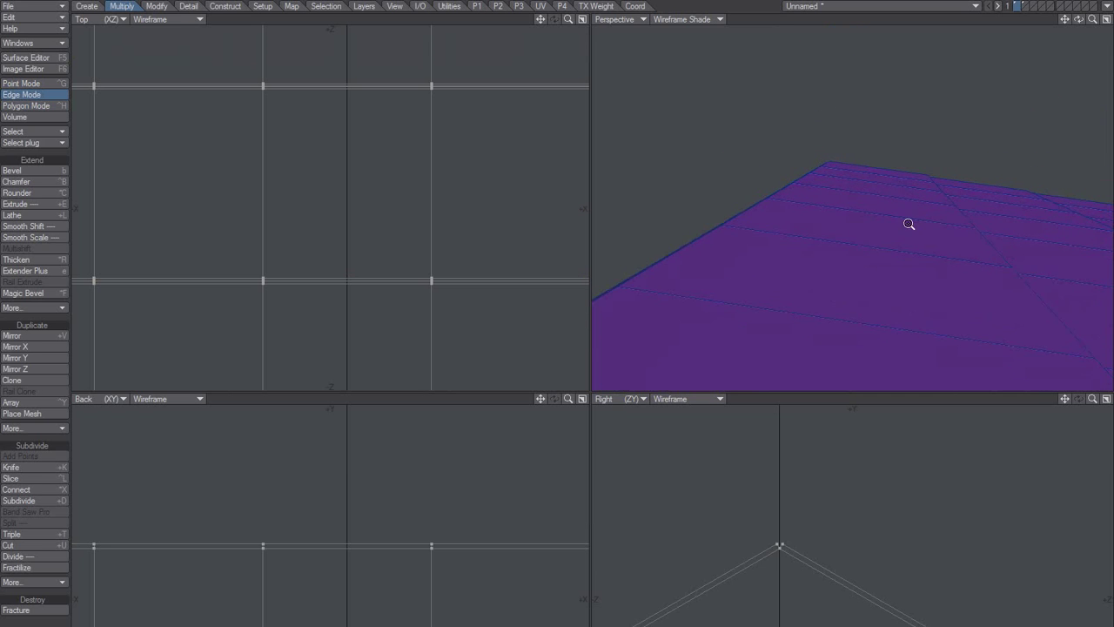
{"action": "key", "text": "a"}
{"action": "left_click_drag", "start_coordinate": [897, 288], "coordinate": [791, 255], "text": "alt"}
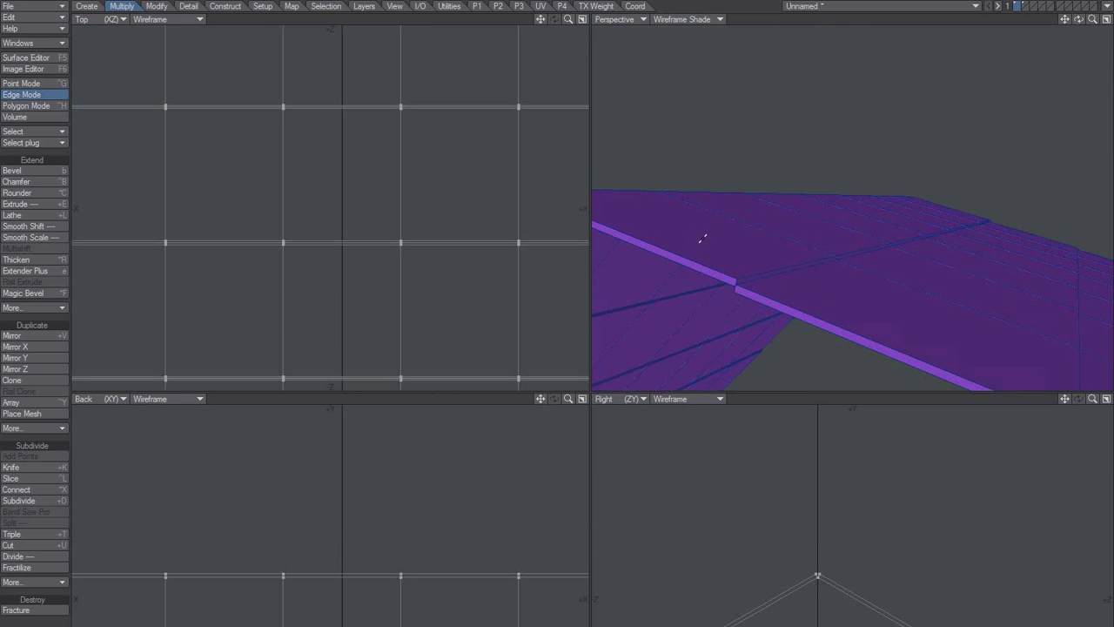
{"action": "key", "text": "space"}
{"action": "key", "text": "space"}
{"action": "key", "text": "space"}
{"action": "key", "text": "space"}
{"action": "left_click", "coordinate": [715, 242]}
{"action": "left_click", "coordinate": [763, 274]}
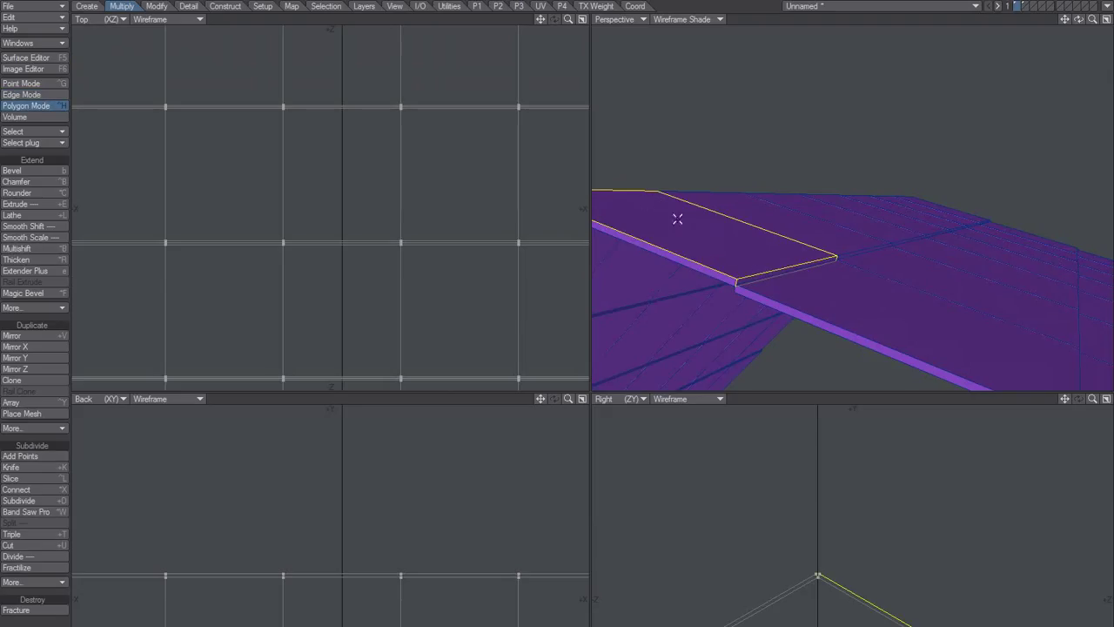
{"action": "left_click", "coordinate": [791, 293], "text": "shift"}
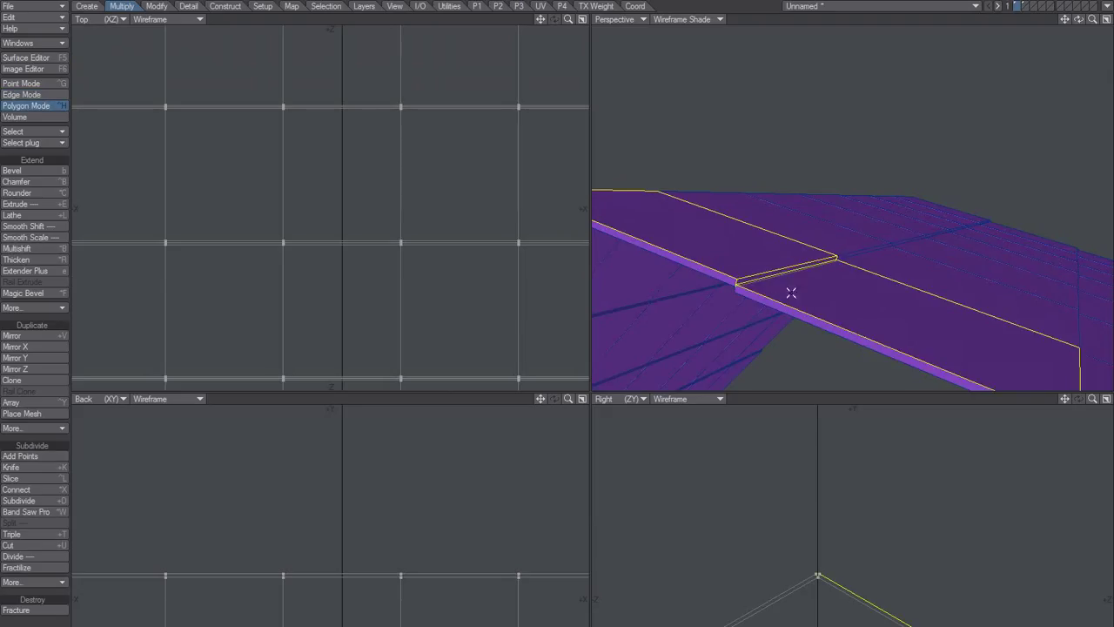
Examine the overlaps further down the +Z slope by adding the next tiles to the selection, ending with a view of the whole roof.
{"action": "left_click_drag", "start_coordinate": [932, 330], "coordinate": [806, 277], "text": "alt+shift"}
{"action": "left_click", "coordinate": [708, 249], "text": "shift"}
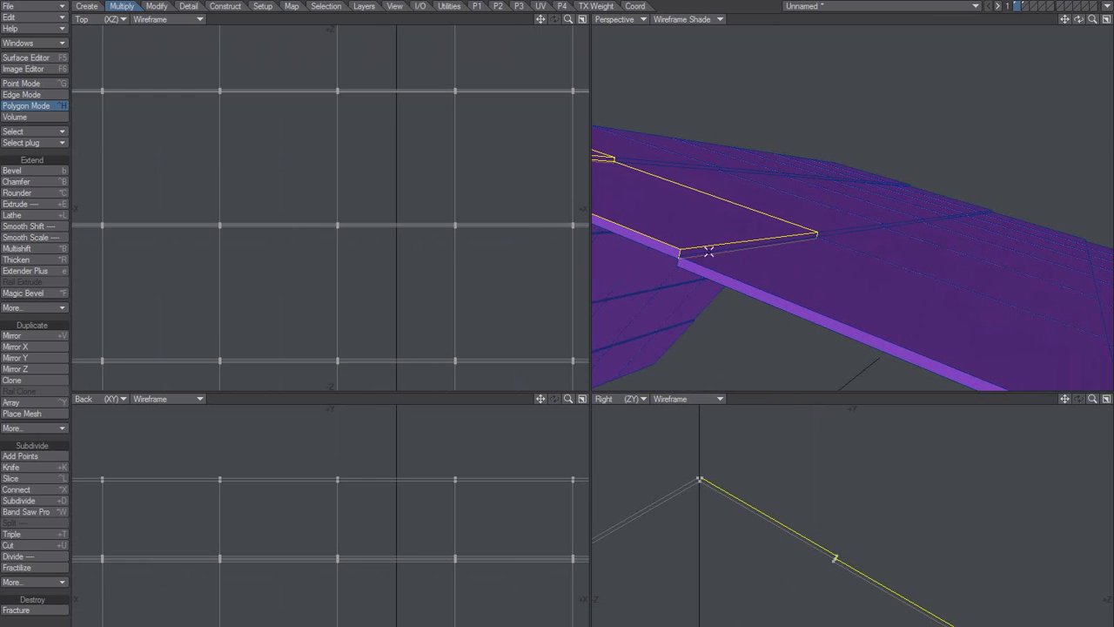
{"action": "left_click", "coordinate": [777, 284], "text": "shift"}
{"action": "left_click_drag", "start_coordinate": [868, 298], "coordinate": [794, 293], "text": "ctrl+alt"}
{"action": "left_click_drag", "start_coordinate": [794, 292], "coordinate": [799, 329], "text": "alt"}
{"action": "left_click", "coordinate": [763, 20]}
{"action": "left_click", "coordinate": [802, 321]}
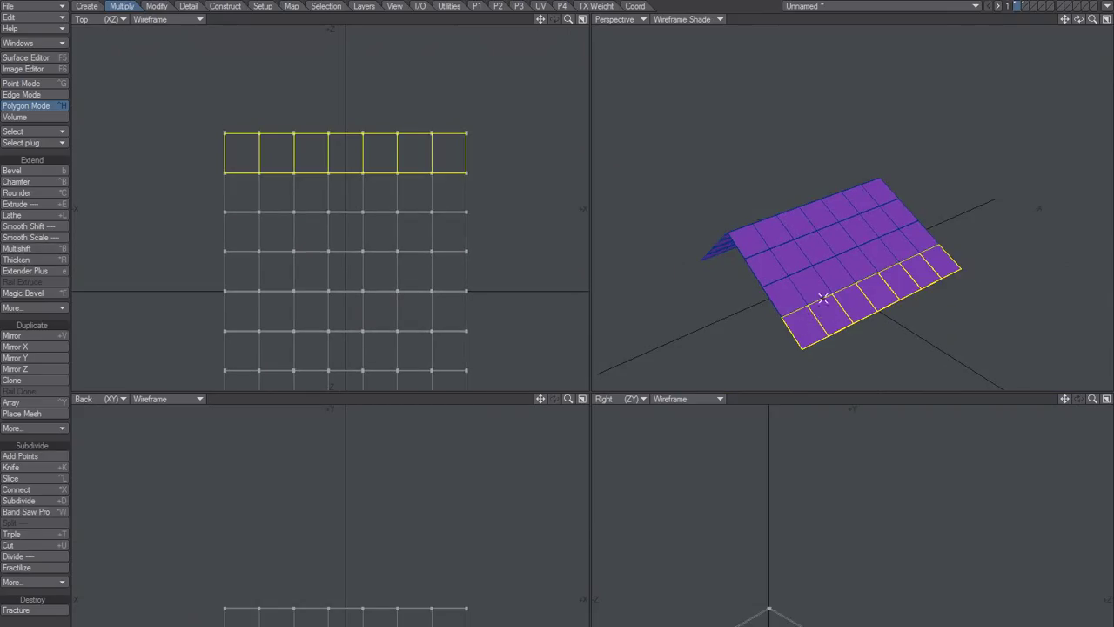
Switch to the single tile on layer 2 and make four lengthwise Knife cuts across its width in the Back view.
{"action": "left_click", "coordinate": [1025, 7]}
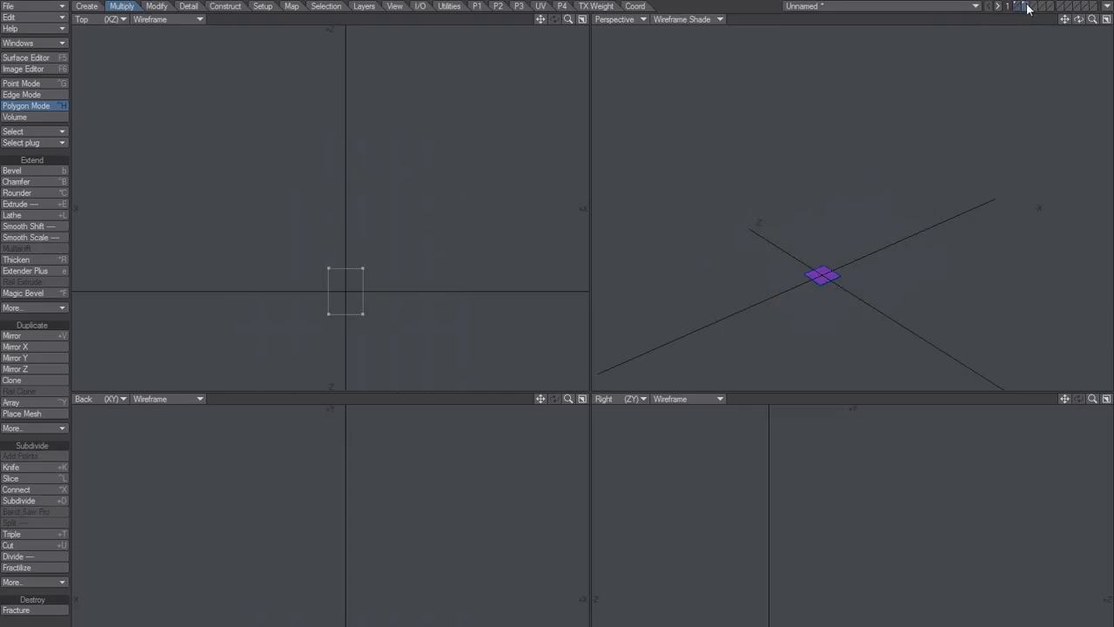
{"action": "left_click_drag", "start_coordinate": [810, 332], "coordinate": [785, 316], "text": "ctrl+alt"}
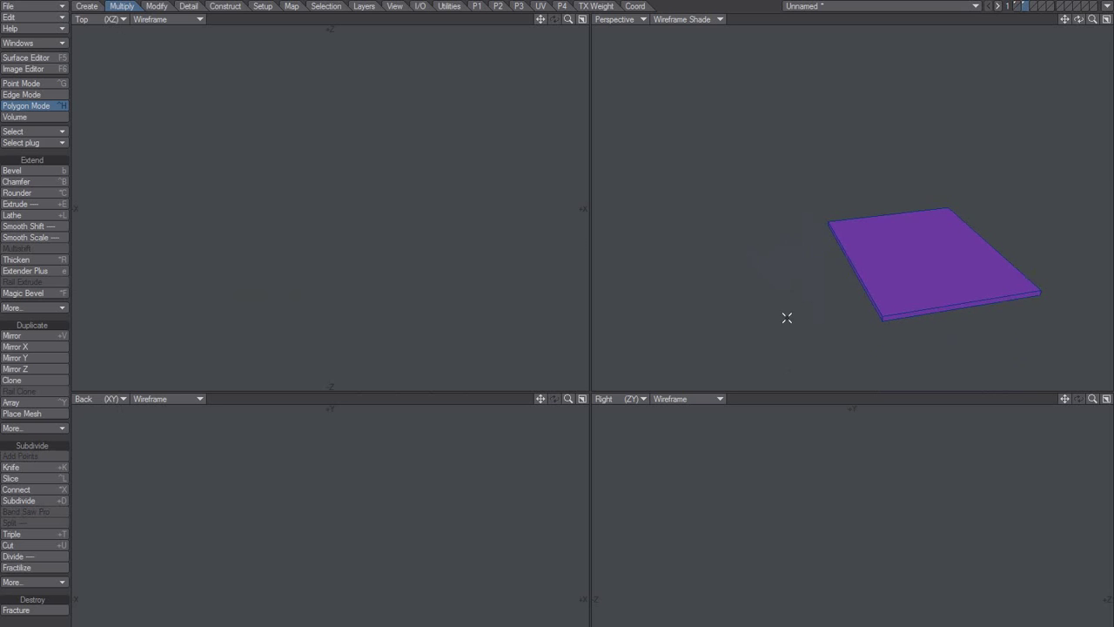
{"action": "key", "text": "a"}
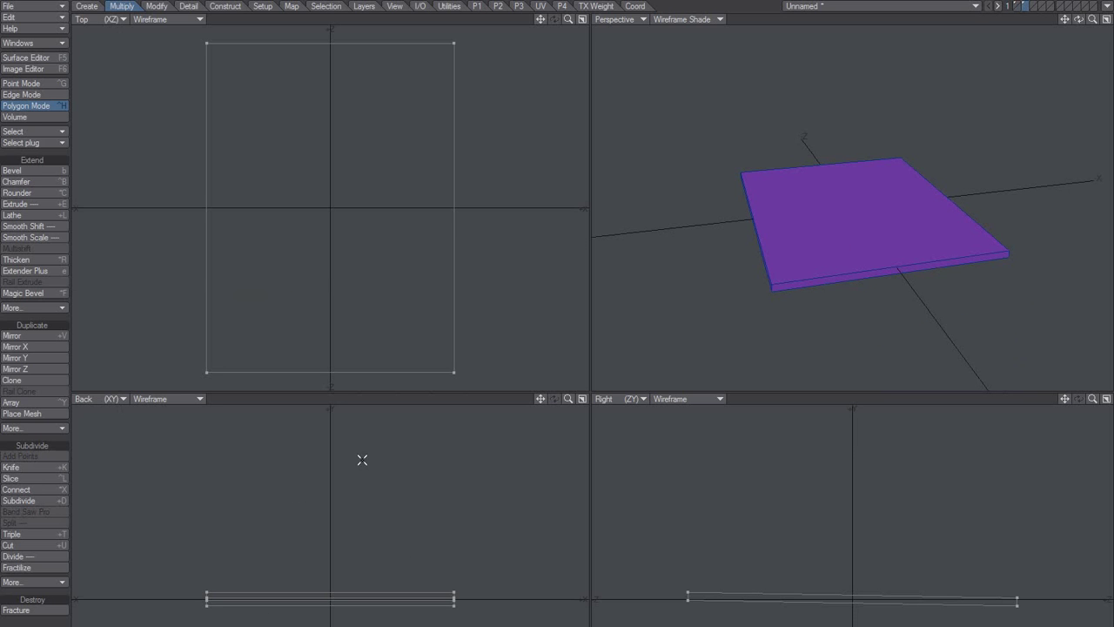
{"action": "key", "text": "shift+k"}
{"action": "left_click_drag", "start_coordinate": [254, 544], "coordinate": [255, 625]}
{"action": "left_click_drag", "start_coordinate": [302, 534], "coordinate": [302, 624]}
{"action": "left_click_drag", "start_coordinate": [371, 534], "coordinate": [371, 614]}
{"action": "left_click_drag", "start_coordinate": [408, 535], "coordinate": [408, 614]}
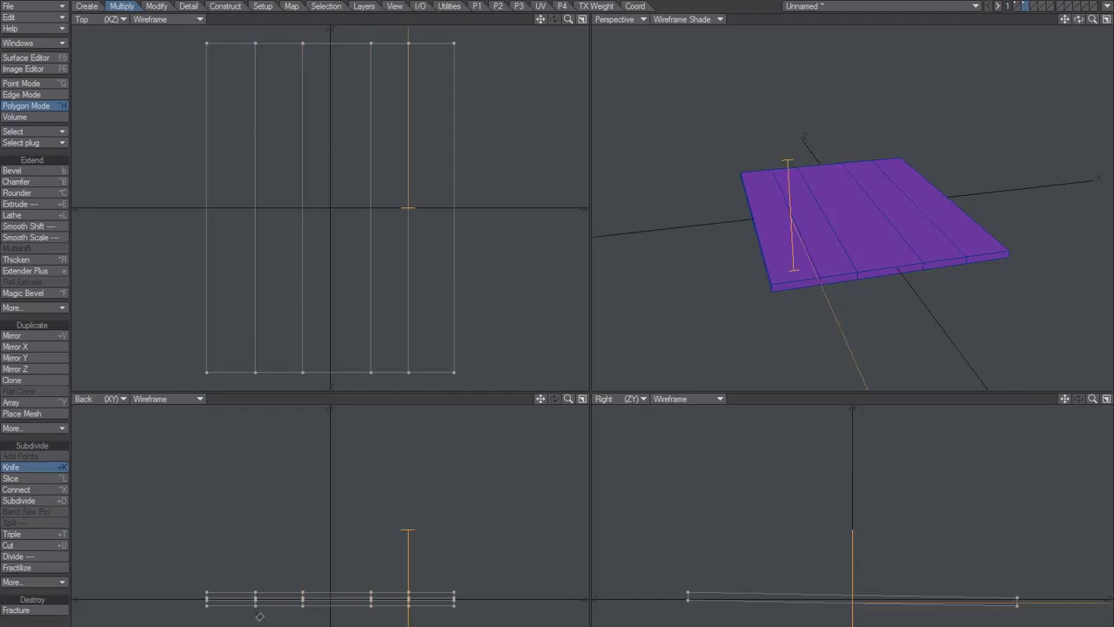
{"action": "key", "text": "space"}
Raise the points of the first and third cuts from the -X side in the Back view to form two peaks, then deselect.
{"action": "key", "text": "ctrl+g"}
{"action": "mouse_move", "coordinate": [259, 574]}
{"action": "right_mouse_down"}
{"action": "mouse_move", "coordinate": [239, 614]}
{"action": "mouse_move", "coordinate": [259, 614]}
{"action": "right_mouse_up"}
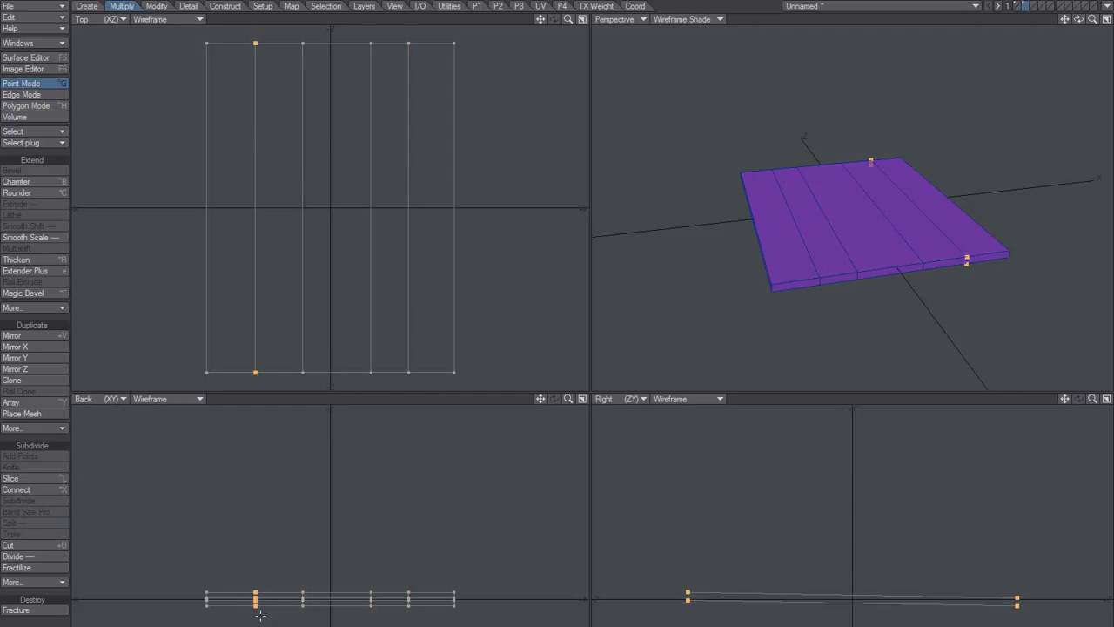
{"action": "left_click_drag", "start_coordinate": [264, 622], "coordinate": [267, 606]}
{"action": "key", "text": "ctrl+z"}
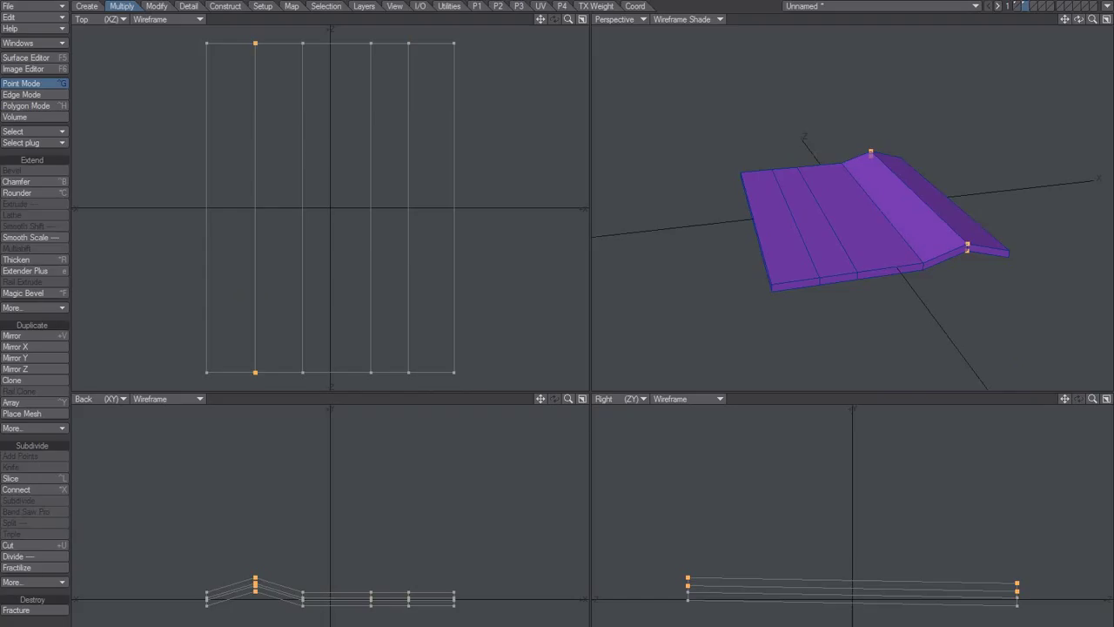
{"action": "key", "text": "slash"}
{"action": "right_click_drag", "start_coordinate": [359, 620], "coordinate": [376, 594]}
{"action": "left_click_drag", "start_coordinate": [377, 604], "coordinate": [373, 580]}
{"action": "key", "text": "slash"}
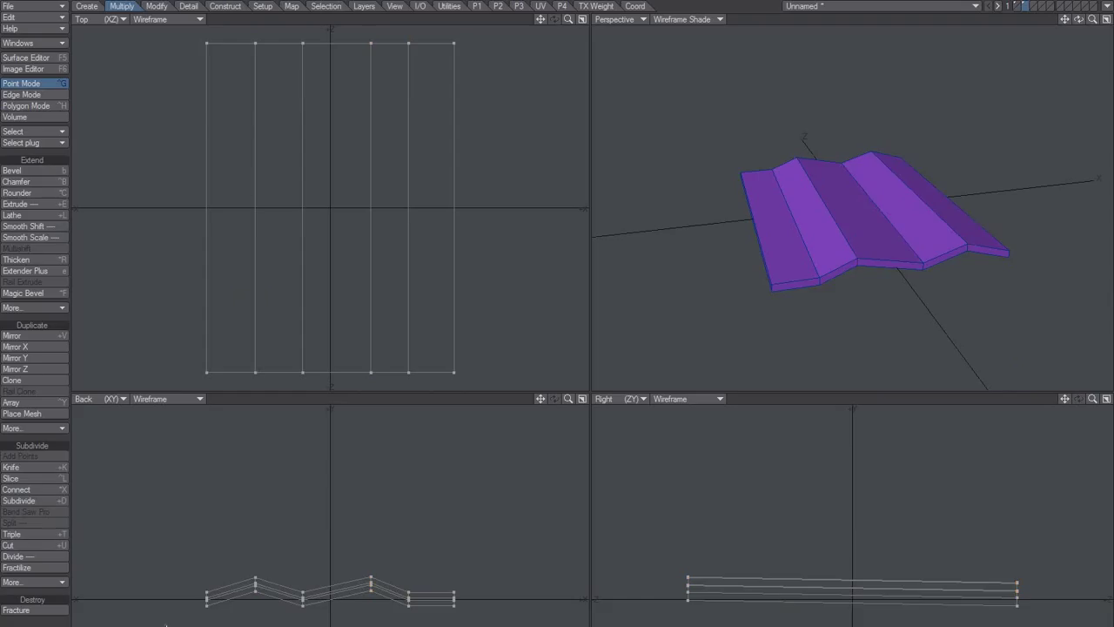
Inspect the corrugated tile, compare it with the roof on layer 1, and return to layer 2.
{"action": "left_click_drag", "start_coordinate": [823, 274], "coordinate": [905, 246], "text": "alt"}
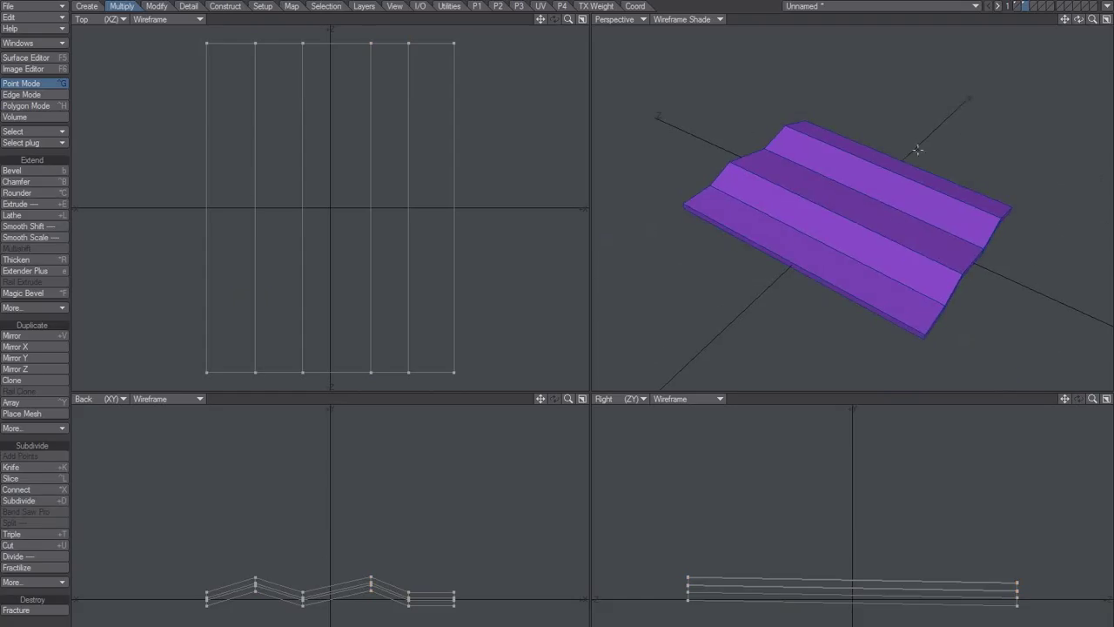
{"action": "left_click", "coordinate": [1017, 6]}
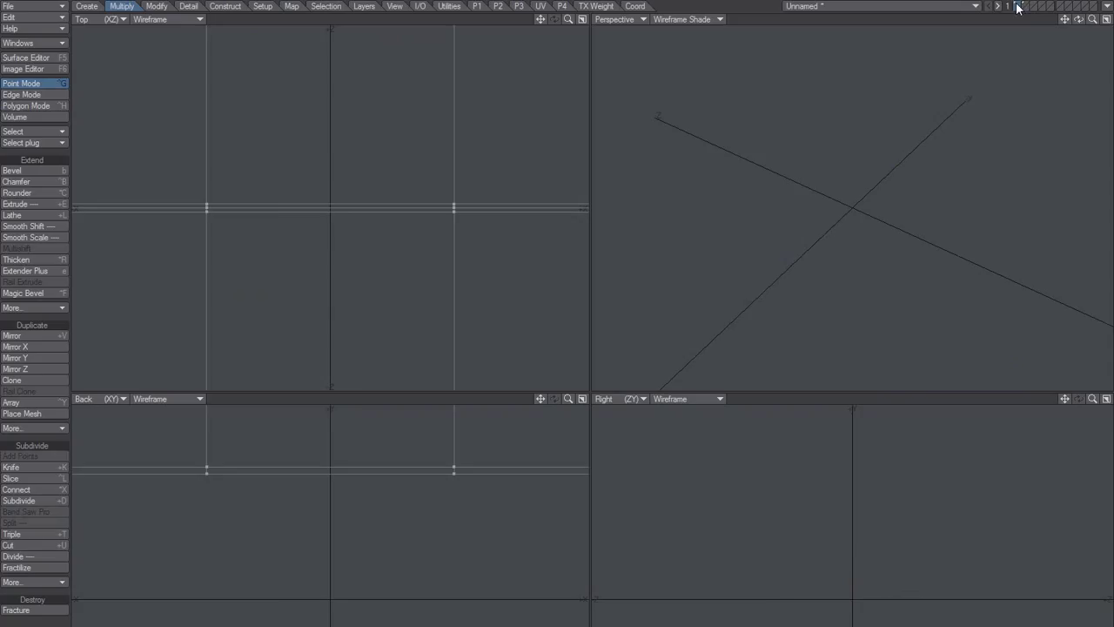
{"action": "left_click", "coordinate": [1014, 9]}
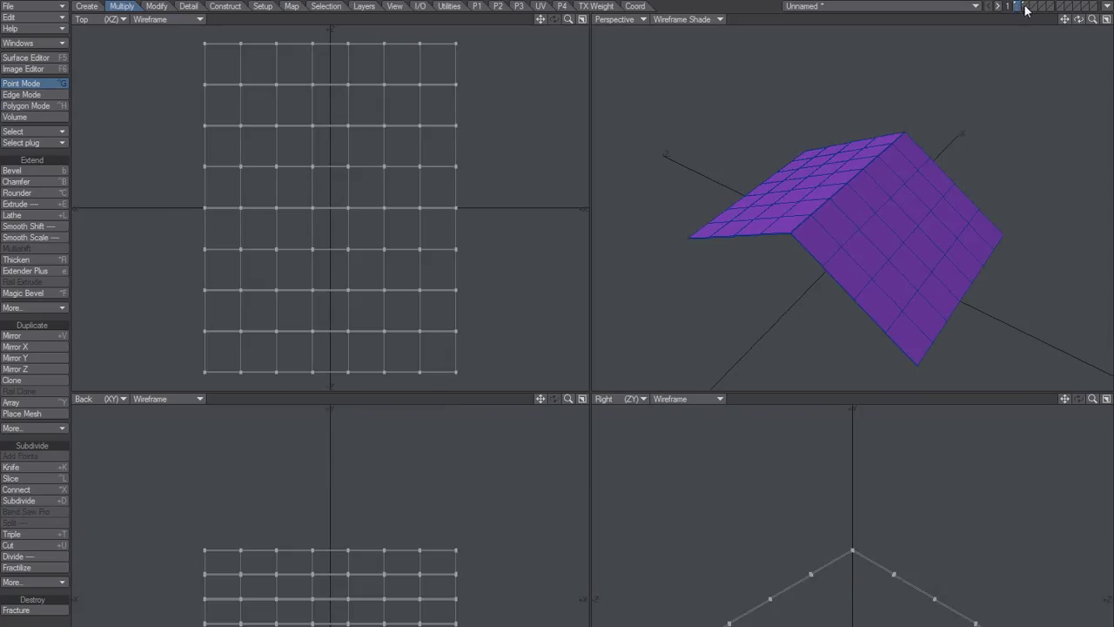
{"action": "left_click", "coordinate": [1024, 7]}
{"action": "key", "text": "a"}
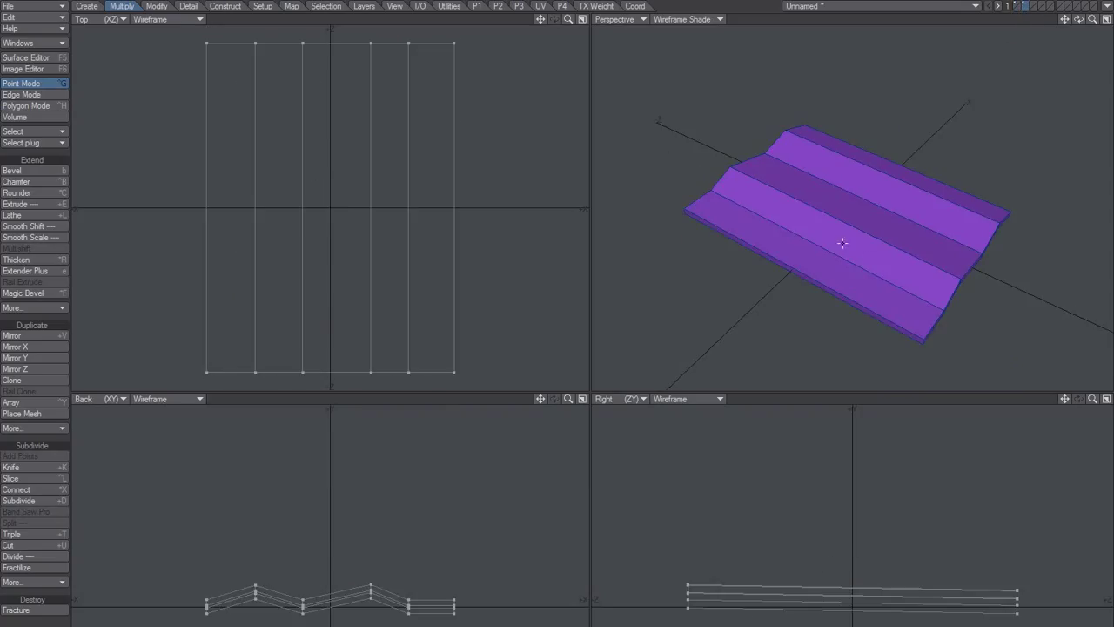
Select the points of the peak on the tile's -X side and apply Rounder to its edges with a 20 mm inset distance.
{"action": "left_click_drag", "start_coordinate": [913, 292], "coordinate": [1018, 270], "text": "ctrl+alt"}
{"action": "left_click_drag", "start_coordinate": [1018, 270], "coordinate": [966, 248], "text": "alt+shift"}
{"action": "left_click_drag", "start_coordinate": [966, 248], "coordinate": [633, 295], "text": "alt"}
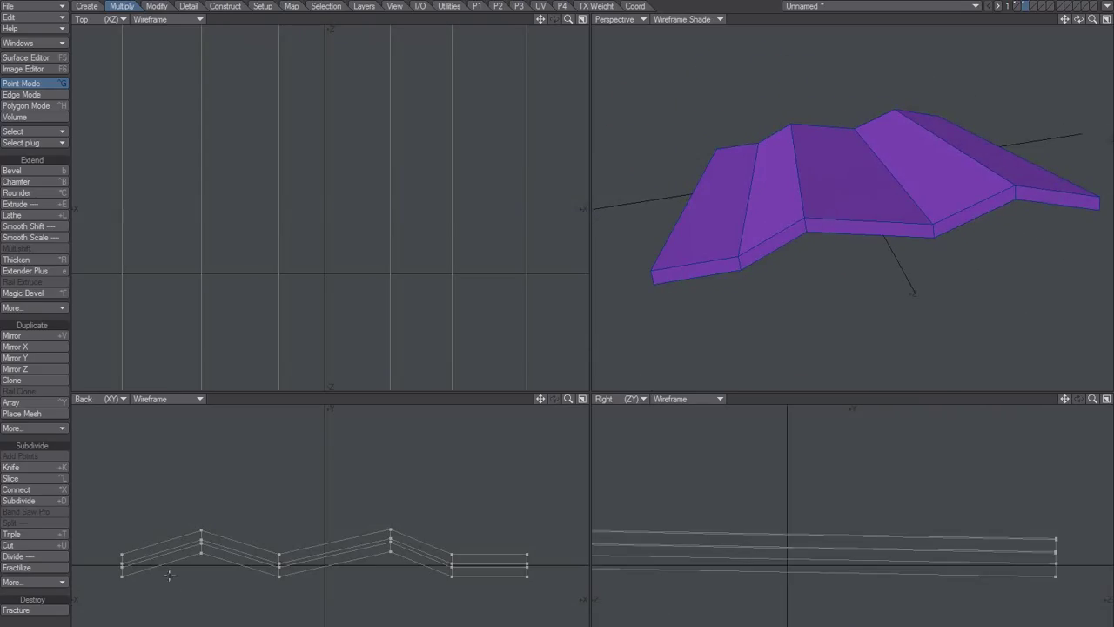
{"action": "right_click_drag", "start_coordinate": [200, 493], "coordinate": [197, 477]}
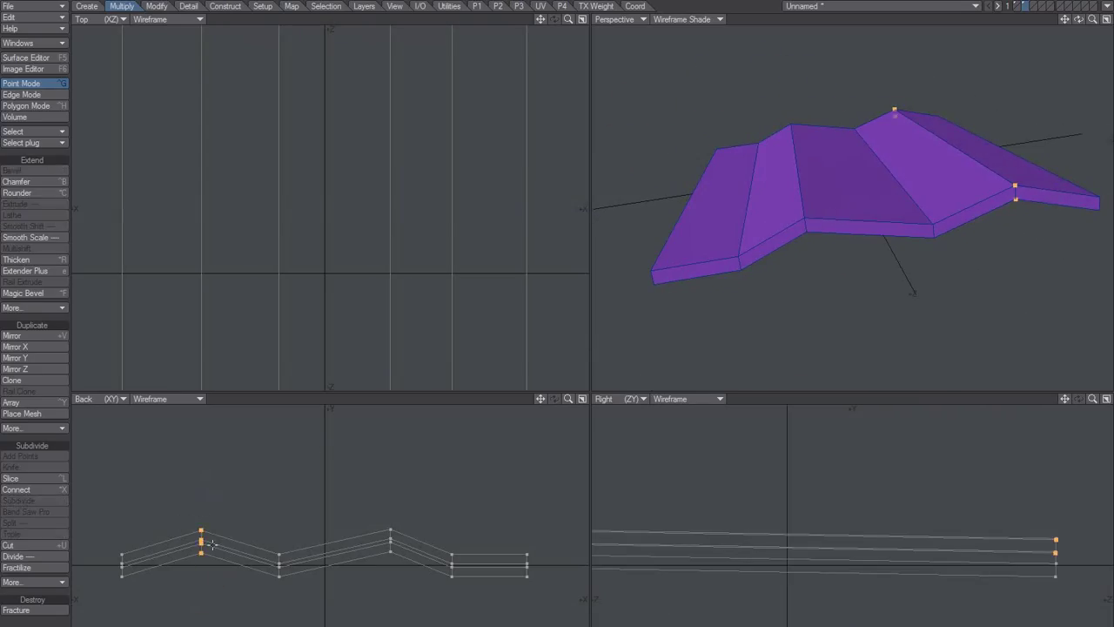
{"action": "left_click_drag", "start_coordinate": [777, 279], "coordinate": [818, 239], "text": "alt"}
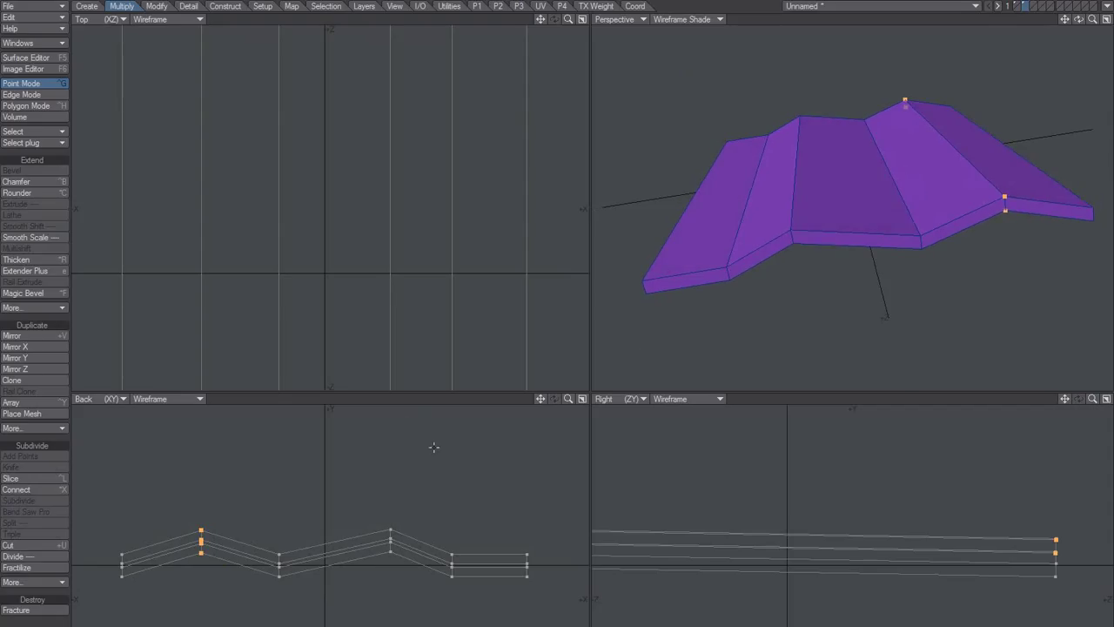
{"action": "key", "text": "ctrl+c"}
{"action": "key", "text": "n"}
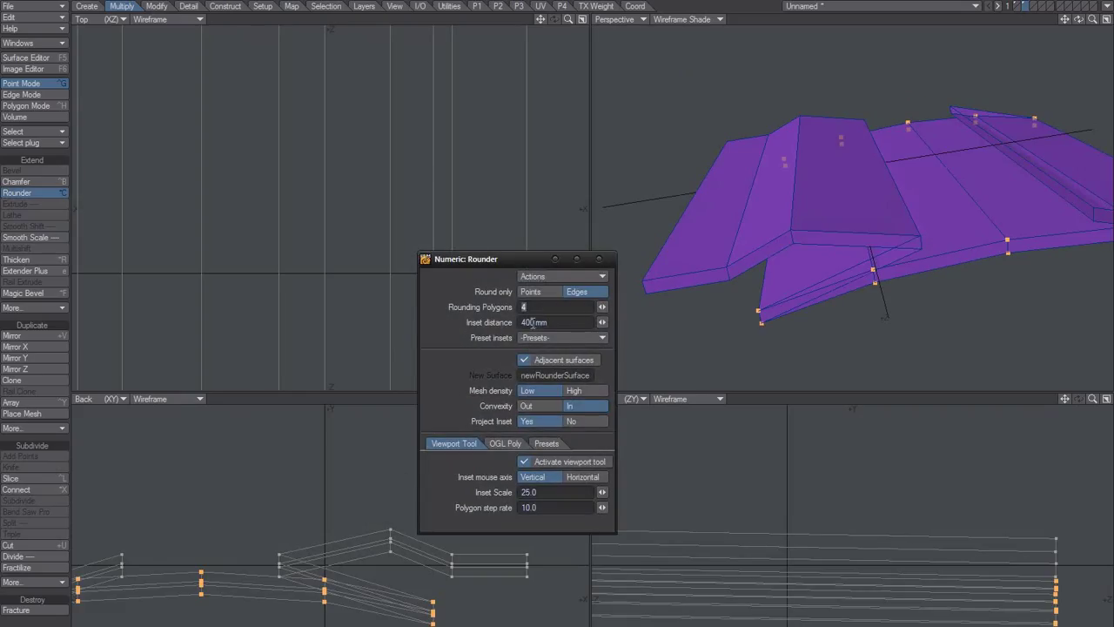
{"action": "type", "text": "20"}
{"action": "key", "text": "Tab"}
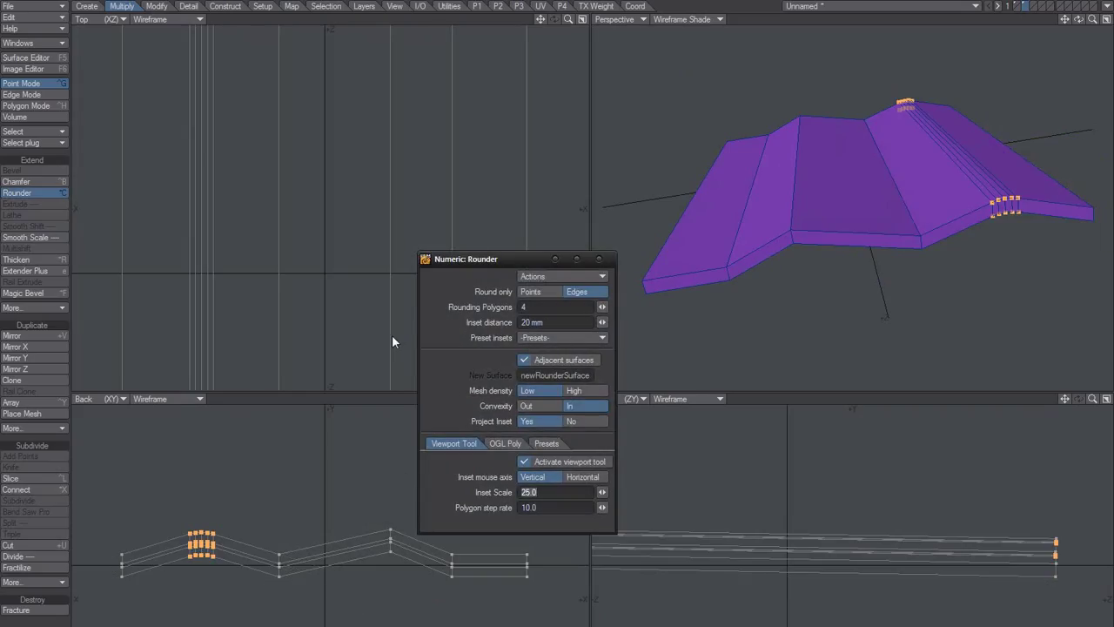
Set Rounder to 6 rounding polygons and an 80 mm inset distance, then finish the rounding and deselect.
{"action": "left_click", "coordinate": [602, 306]}
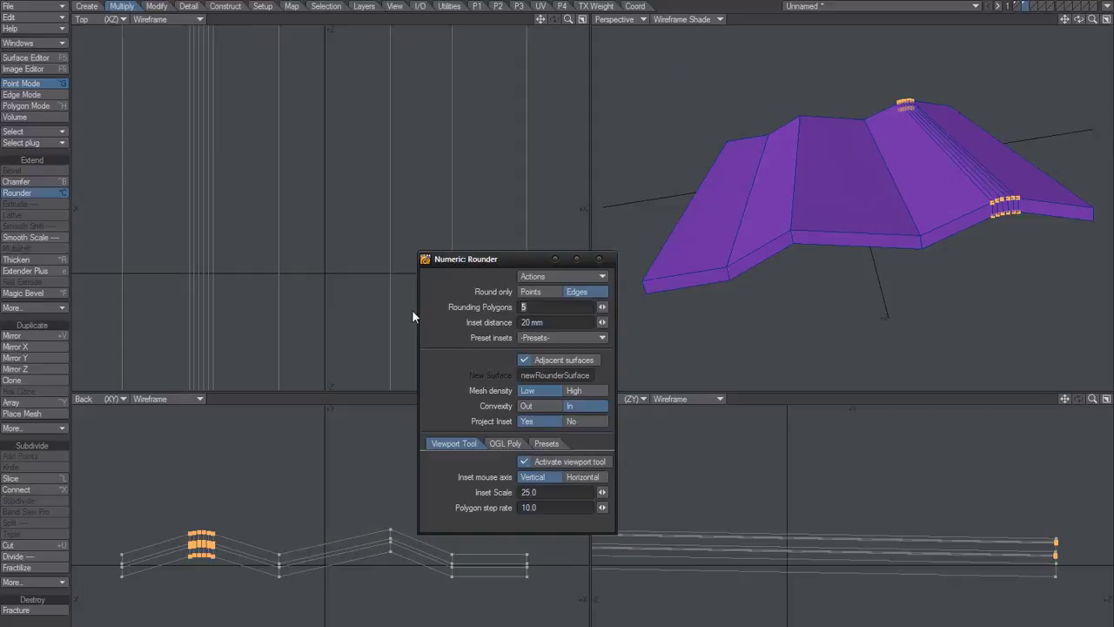
{"action": "type", "text": "6"}
{"action": "key", "text": "Tab"}
{"action": "left_click", "coordinate": [526, 322]}
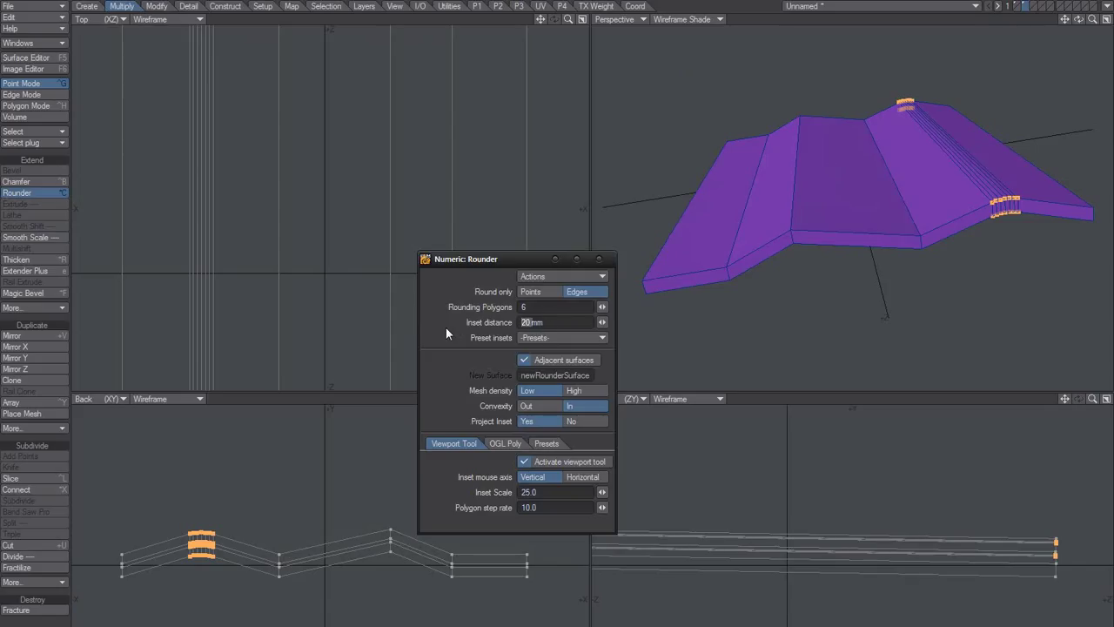
{"action": "type", "text": "80"}
{"action": "key", "text": "Tab"}
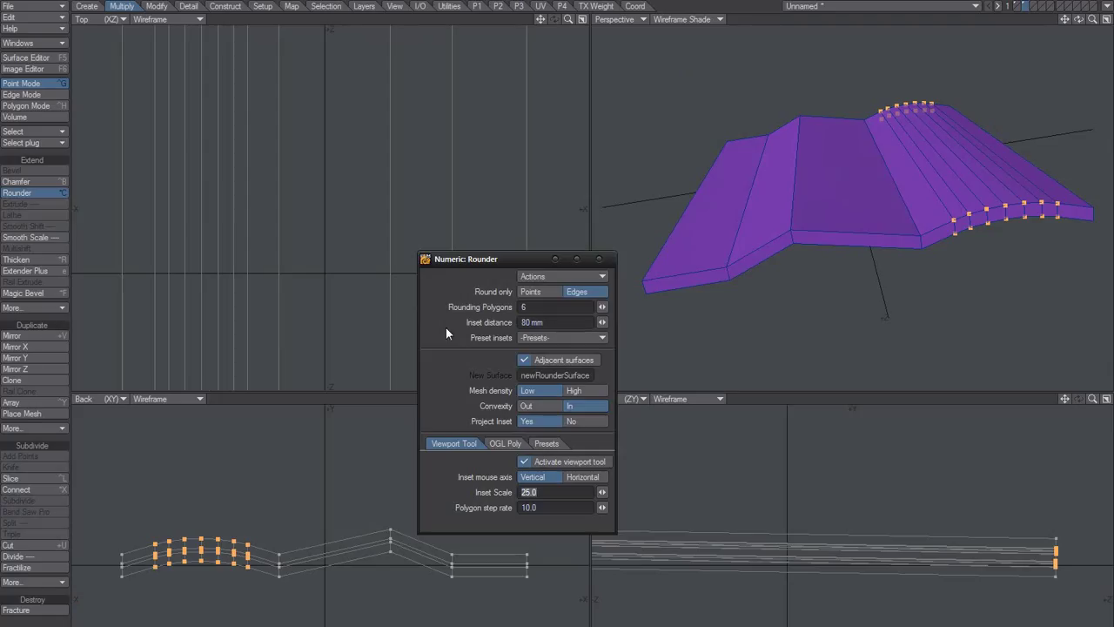
{"action": "left_click", "coordinate": [599, 259]}
{"action": "left_click", "coordinate": [333, 488]}
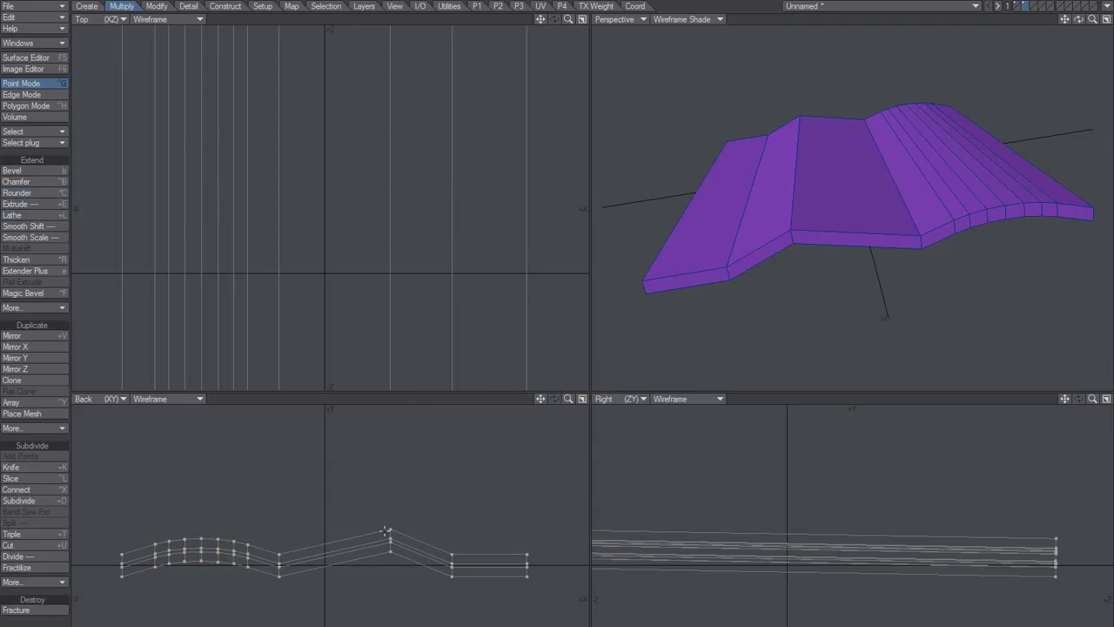
Select the points of the remaining sharp peak and round its edges using Rounder with 6 rounding polygons and an 80 mm inset distance, then deselect.
{"action": "key", "text": "space"}
{"action": "key", "text": "space"}
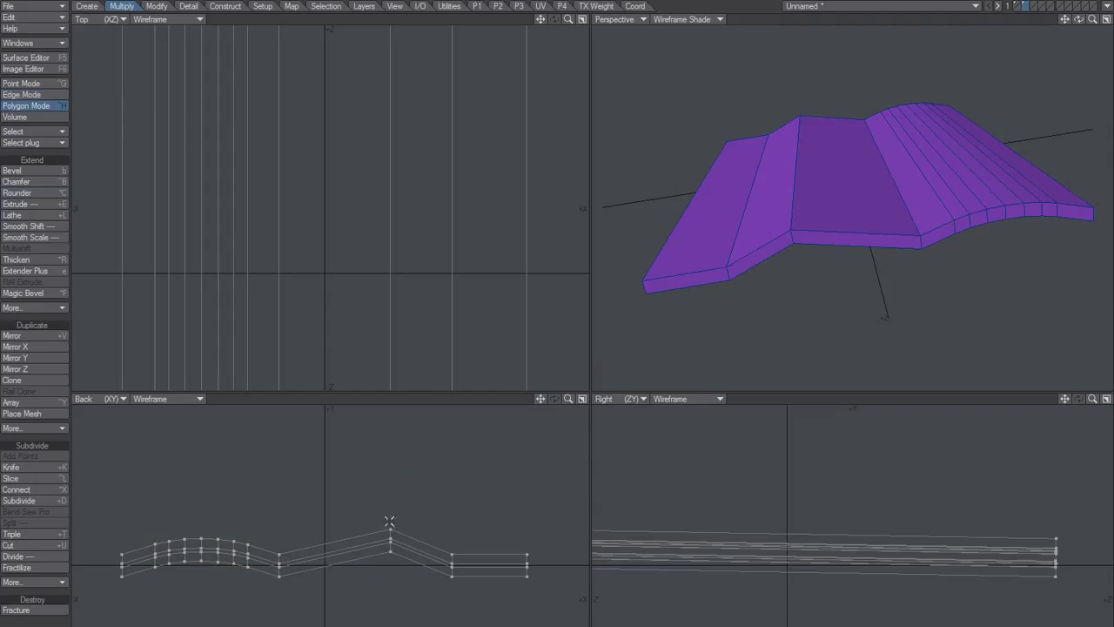
{"action": "key", "text": "space"}
{"action": "key", "text": "space"}
{"action": "key", "text": "space"}
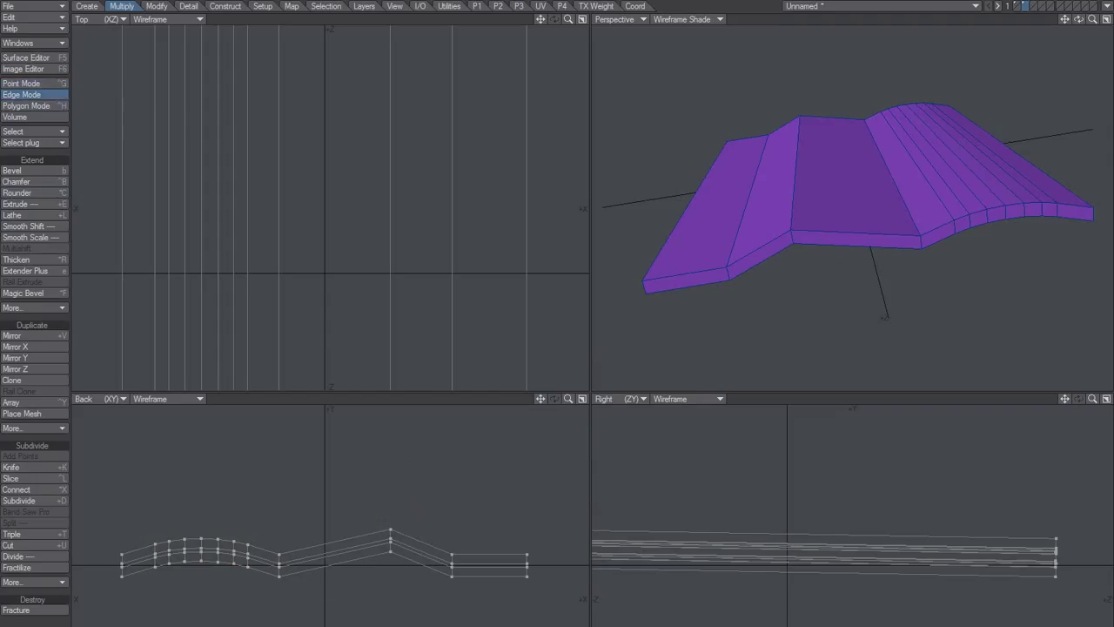
{"action": "key", "text": "space"}
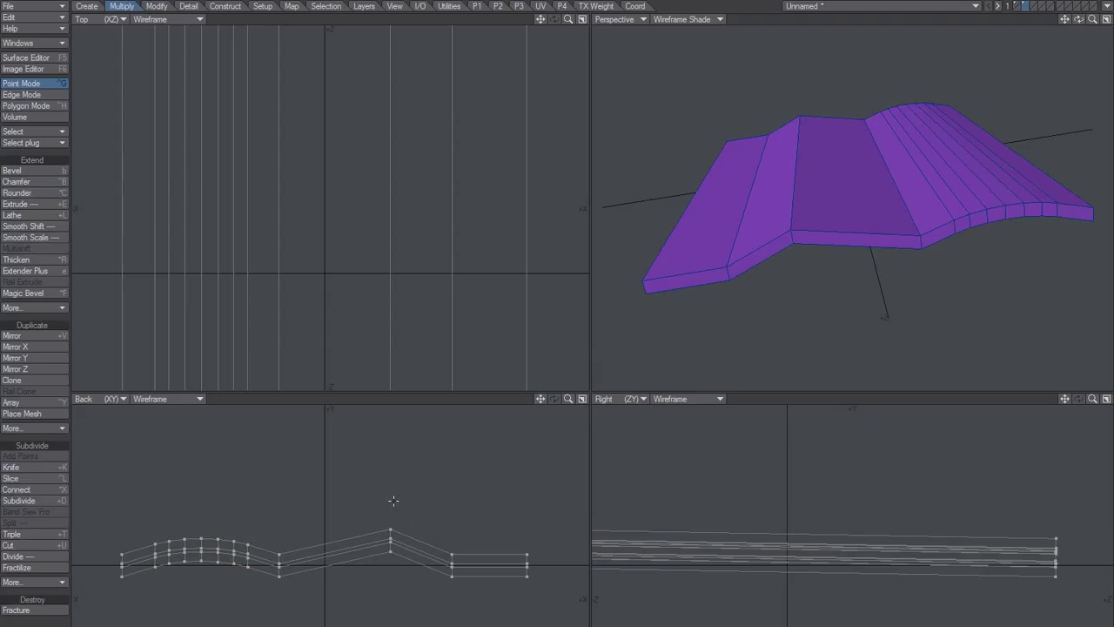
{"action": "mouse_move", "coordinate": [394, 500]}
{"action": "right_mouse_down"}
{"action": "mouse_move", "coordinate": [394, 595]}
{"action": "mouse_move", "coordinate": [389, 514]}
{"action": "right_mouse_up"}
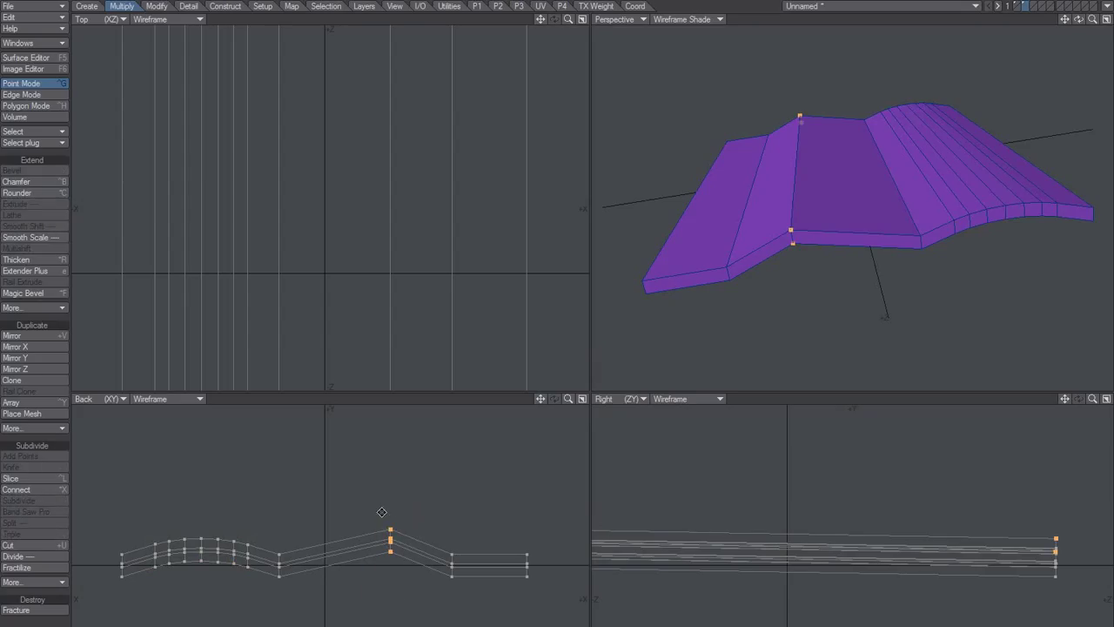
{"action": "key", "text": "ctrl+c"}
{"action": "key", "text": "n"}
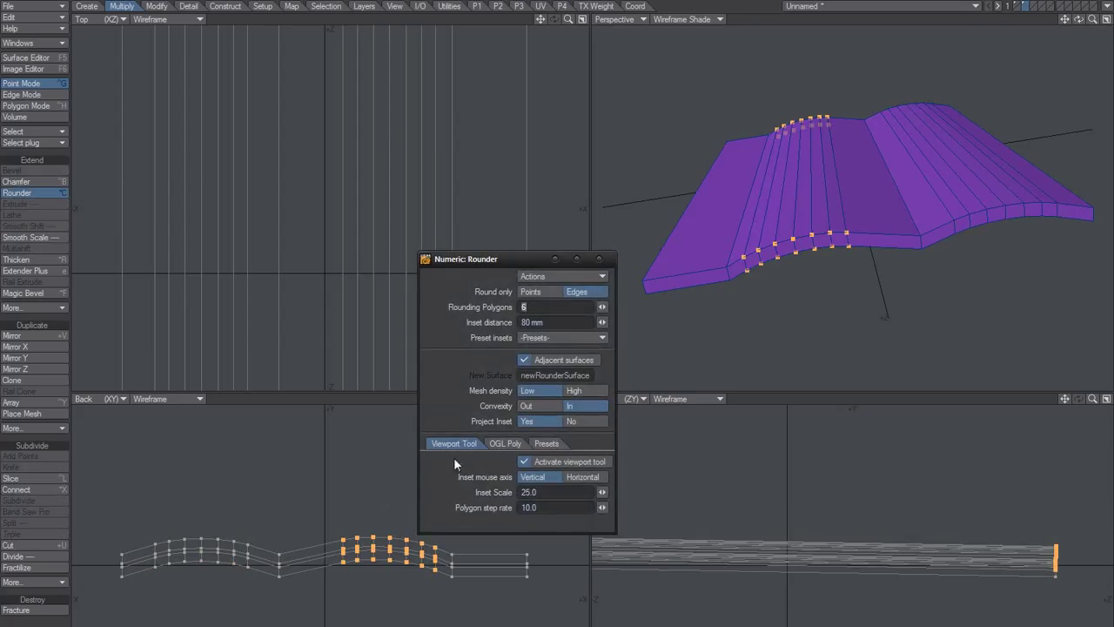
{"action": "left_click", "coordinate": [598, 259]}
{"action": "key", "text": "space"}
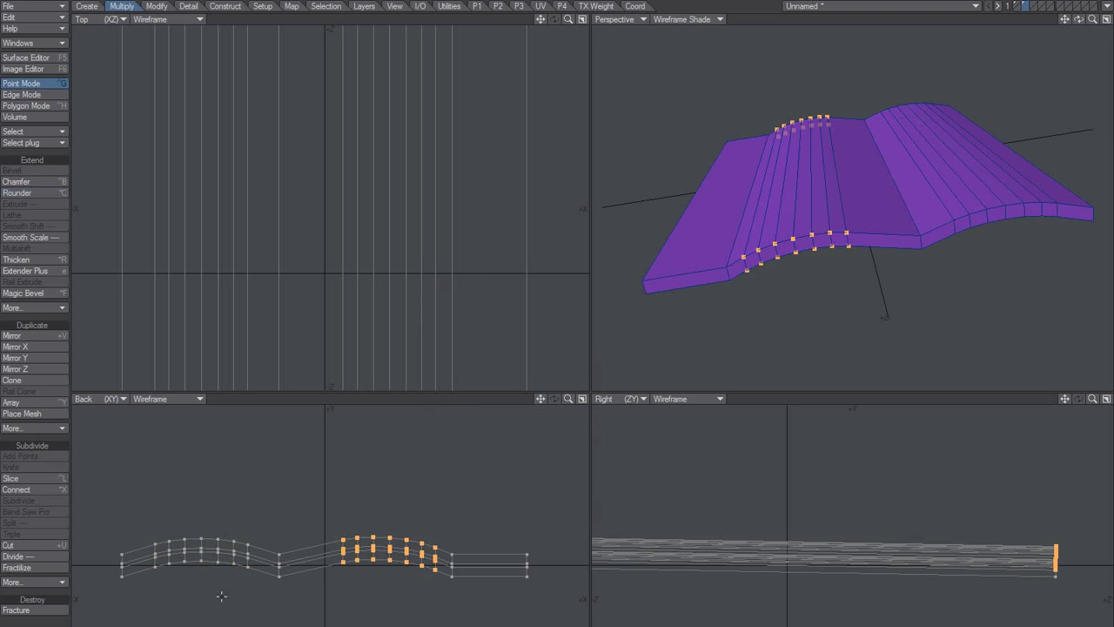
{"action": "left_click", "coordinate": [35, 620]}
Inspect the corrugated tile and the roof on layer 1, undoing the deletion of the layer's geometry.
{"action": "left_click_drag", "start_coordinate": [320, 546], "coordinate": [380, 556], "text": "alt+shift"}
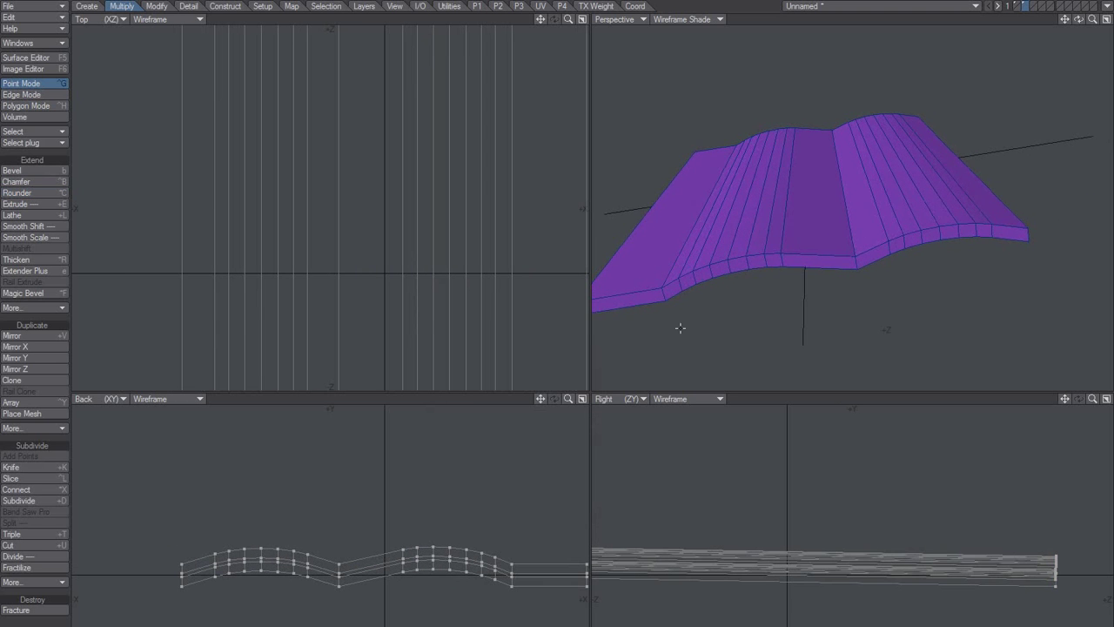
{"action": "left_click_drag", "start_coordinate": [679, 328], "coordinate": [768, 266], "text": "alt"}
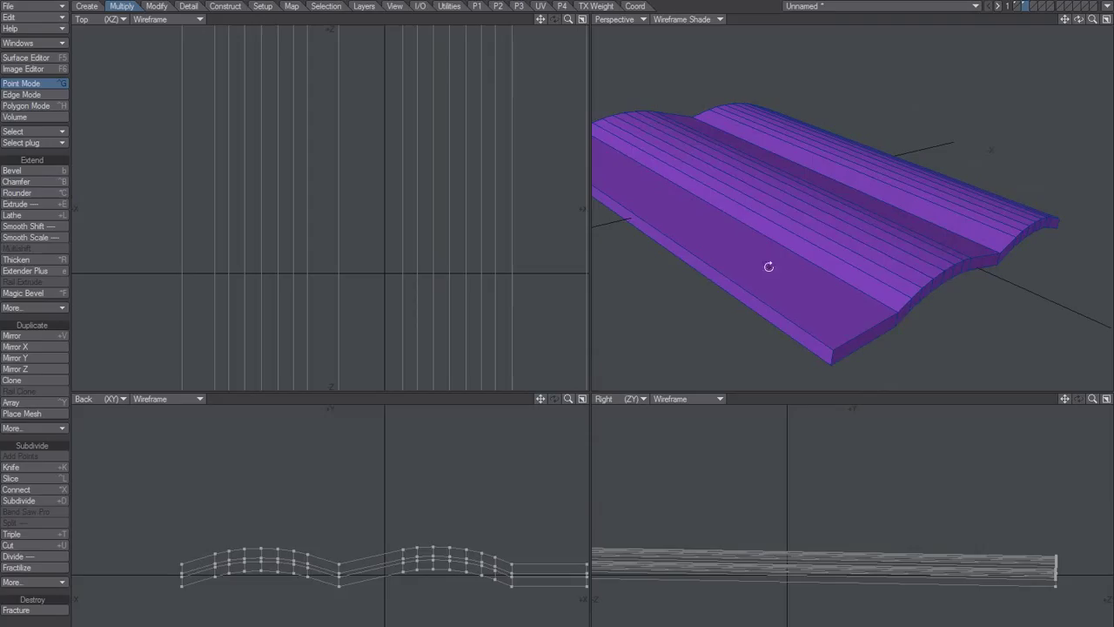
{"action": "left_click", "coordinate": [1015, 7]}
{"action": "key", "text": "a"}
{"action": "left_click_drag", "start_coordinate": [847, 205], "coordinate": [821, 209], "text": "alt"}
{"action": "key", "text": "Delete"}
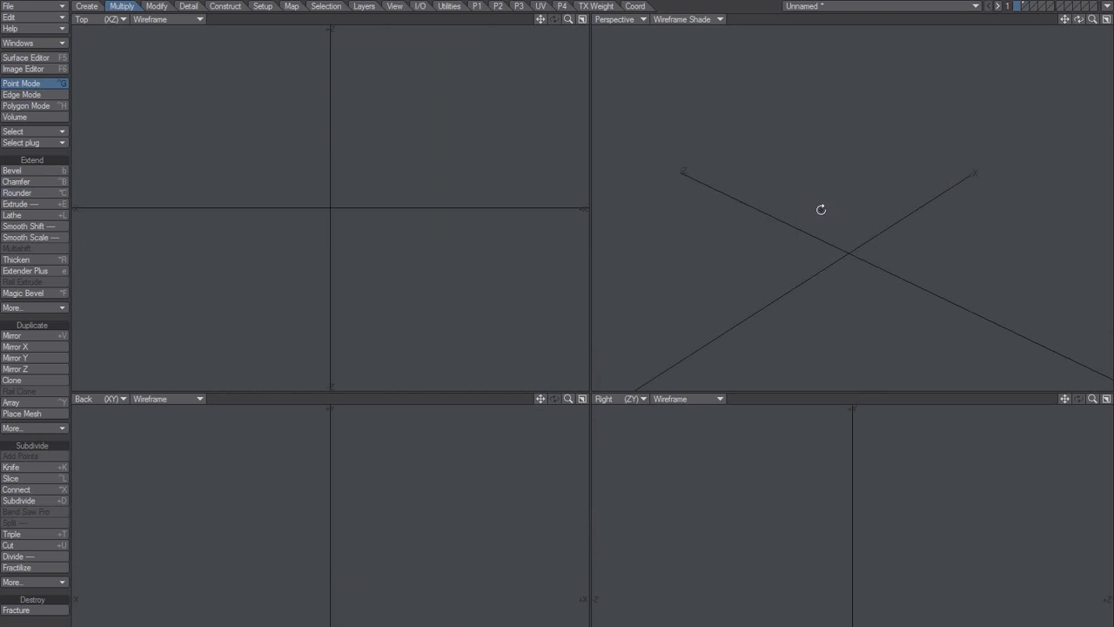
{"action": "key", "text": "ctrl+z"}
{"action": "scroll", "coordinate": [893, 251], "scroll_direction": "up", "scroll_amount": 3}
{"action": "left_click_drag", "start_coordinate": [893, 250], "coordinate": [927, 226], "text": "alt"}
With the roof in the foreground and the tile in the background, populate the roof's points with tiles using Place Mesh at 100% scale.
{"action": "left_click", "coordinate": [1027, 7]}
{"action": "left_click", "coordinate": [1019, 14]}
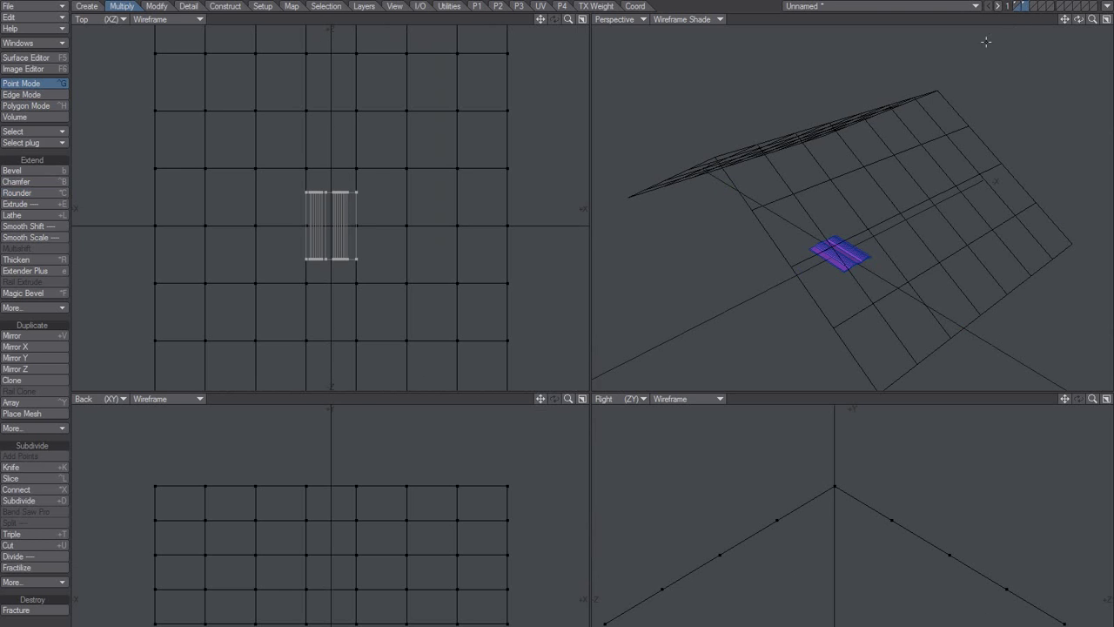
{"action": "key", "text": "apostrophe"}
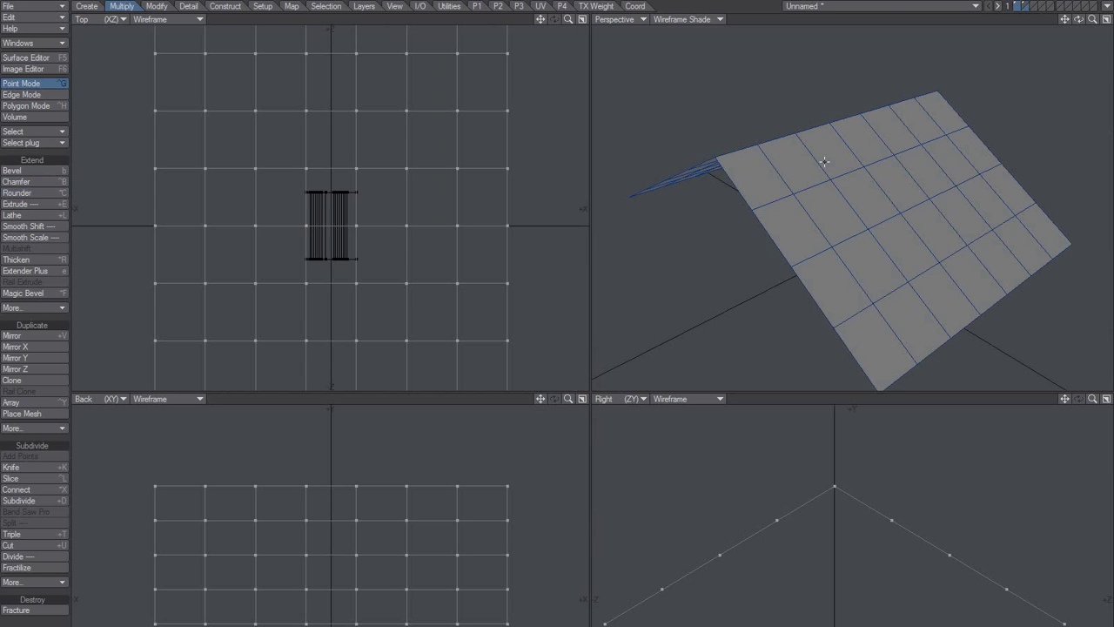
{"action": "left_click_drag", "start_coordinate": [823, 162], "coordinate": [791, 228], "text": "alt"}
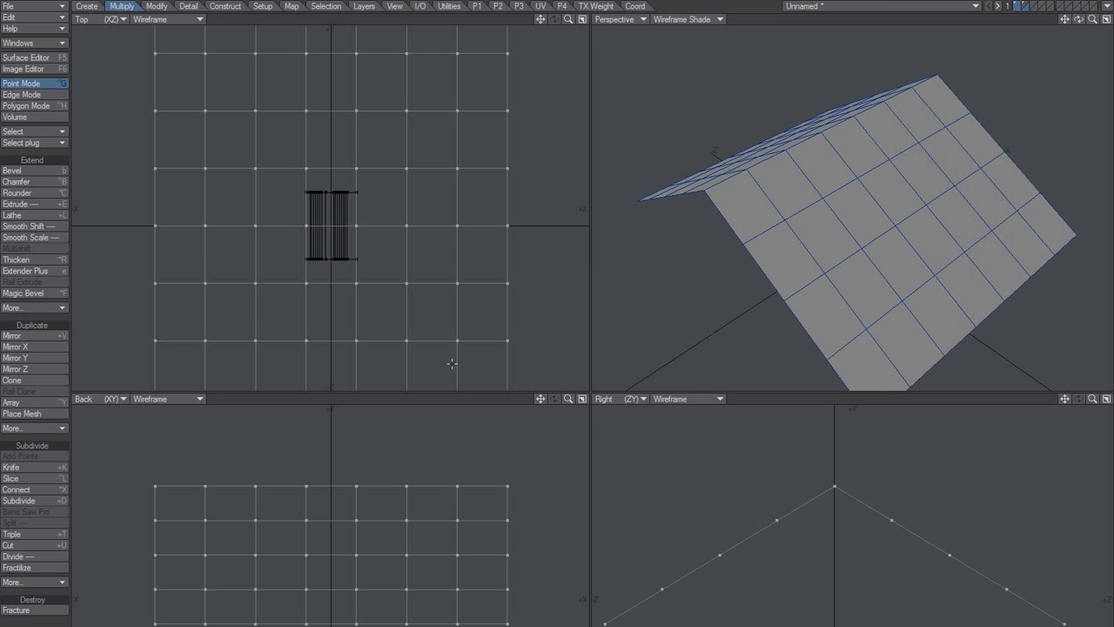
{"action": "left_click", "coordinate": [33, 414]}
{"action": "key", "text": "n"}
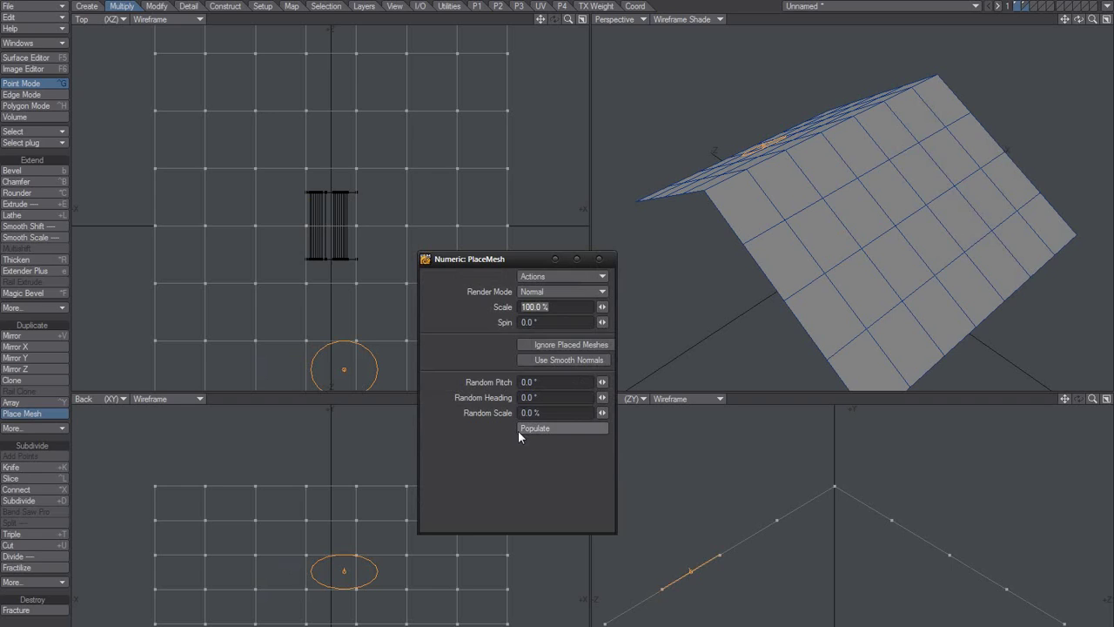
{"action": "left_click", "coordinate": [521, 430]}
{"action": "left_click", "coordinate": [598, 260]}
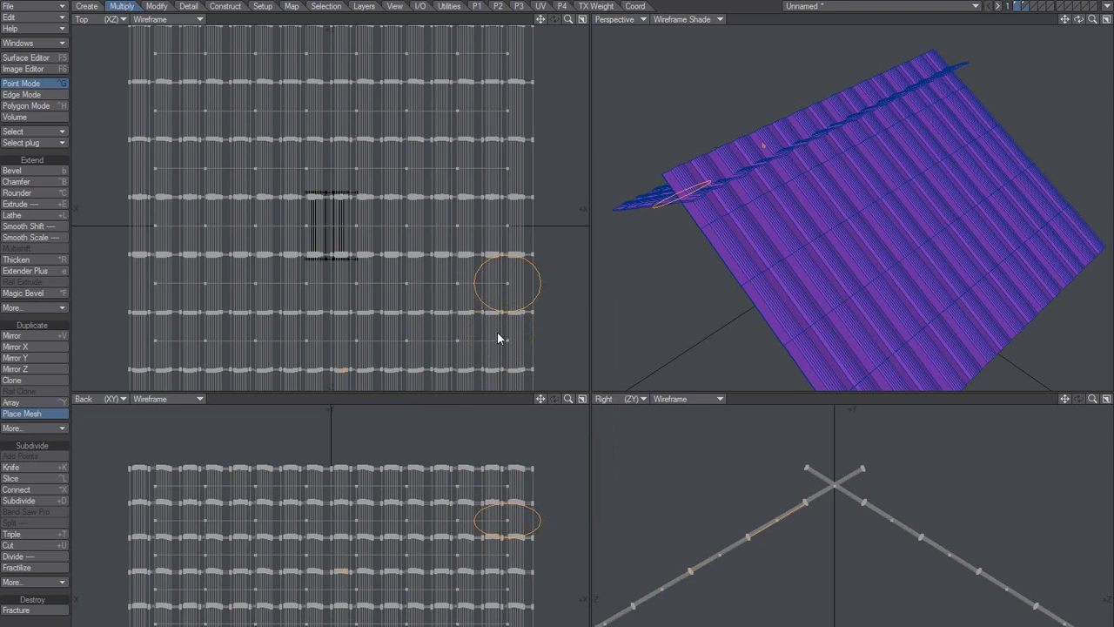
{"action": "left_click_drag", "start_coordinate": [747, 267], "coordinate": [838, 192], "text": "alt"}
{"action": "left_click_drag", "start_coordinate": [838, 191], "coordinate": [827, 231], "text": "ctrl+alt"}
{"action": "left_click_drag", "start_coordinate": [827, 232], "coordinate": [802, 182], "text": "alt"}
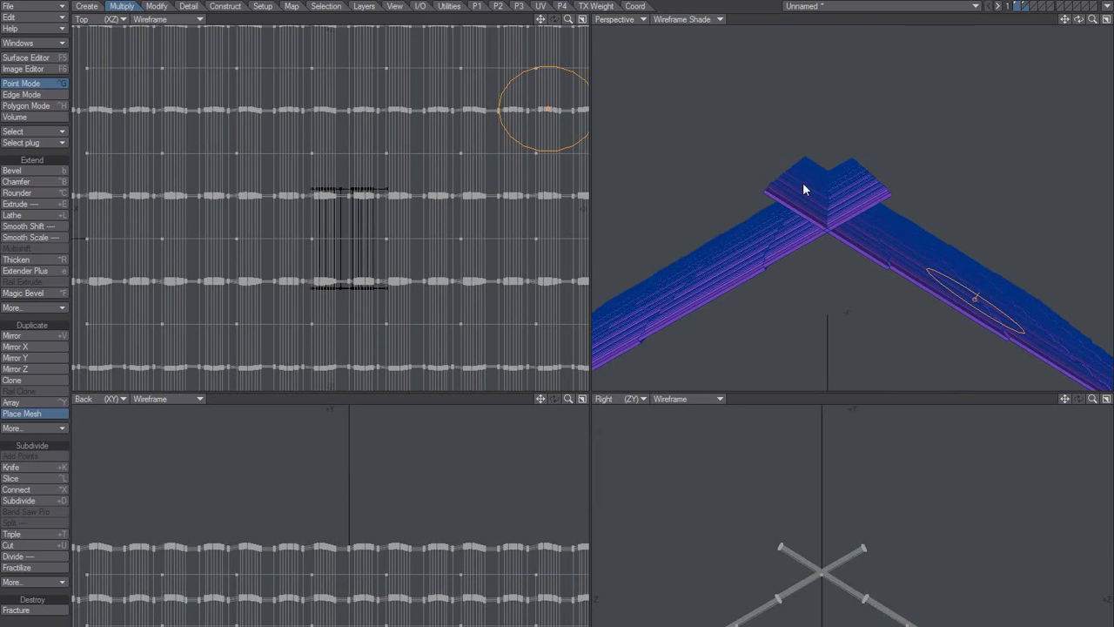
{"action": "key", "text": "space"}
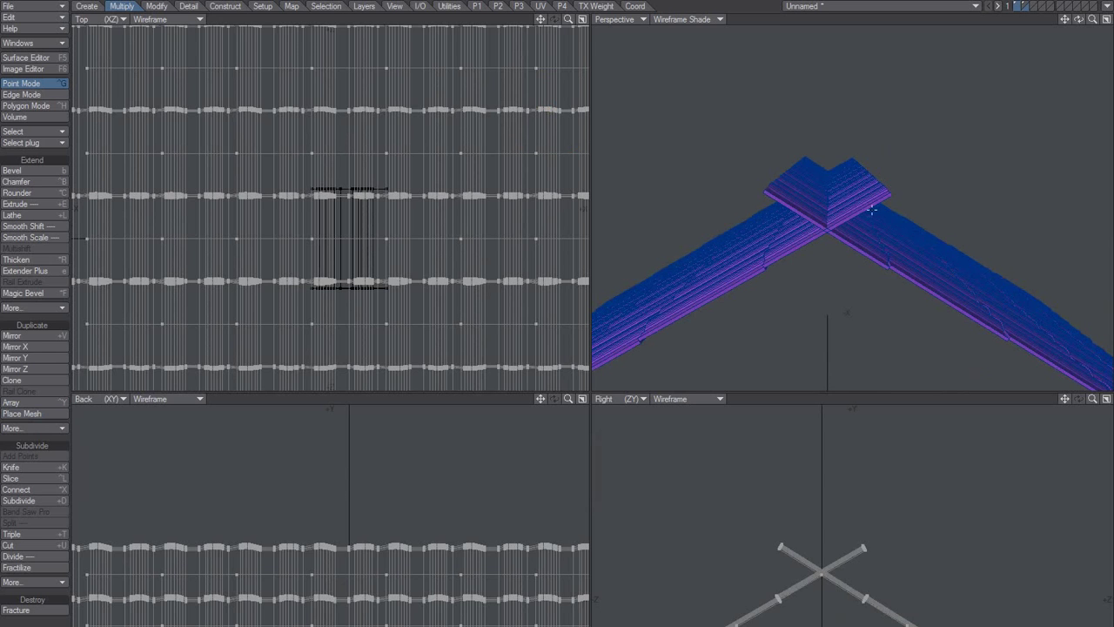
Delete all tiles on the roof's +Z slope, along with the base roof polygons left on that side.
{"action": "left_click_drag", "start_coordinate": [798, 490], "coordinate": [747, 510], "text": "ctrl+alt"}
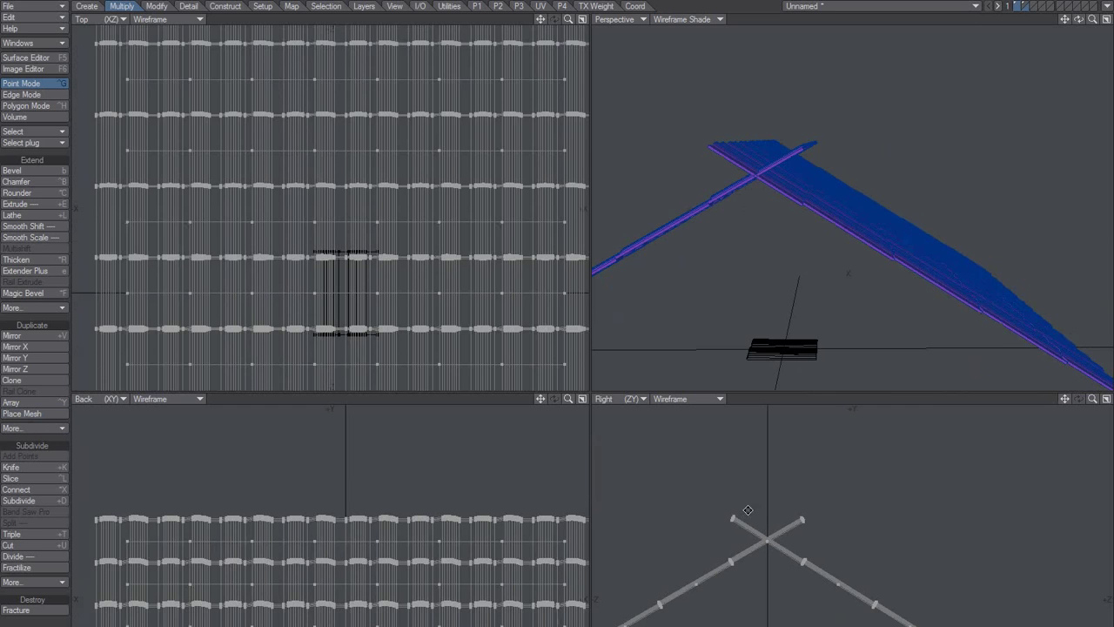
{"action": "left_click_drag", "start_coordinate": [815, 525], "coordinate": [772, 533], "text": "alt+shift"}
{"action": "mouse_move", "coordinate": [770, 540]}
{"action": "left_mouse_down", "text": "alt+shift"}
{"action": "mouse_move", "coordinate": [762, 529]}
{"action": "mouse_move", "coordinate": [931, 625]}
{"action": "mouse_move", "coordinate": [866, 619]}
{"action": "left_mouse_up", "text": "alt+shift"}
{"action": "key", "text": "space"}
{"action": "key", "text": "space"}
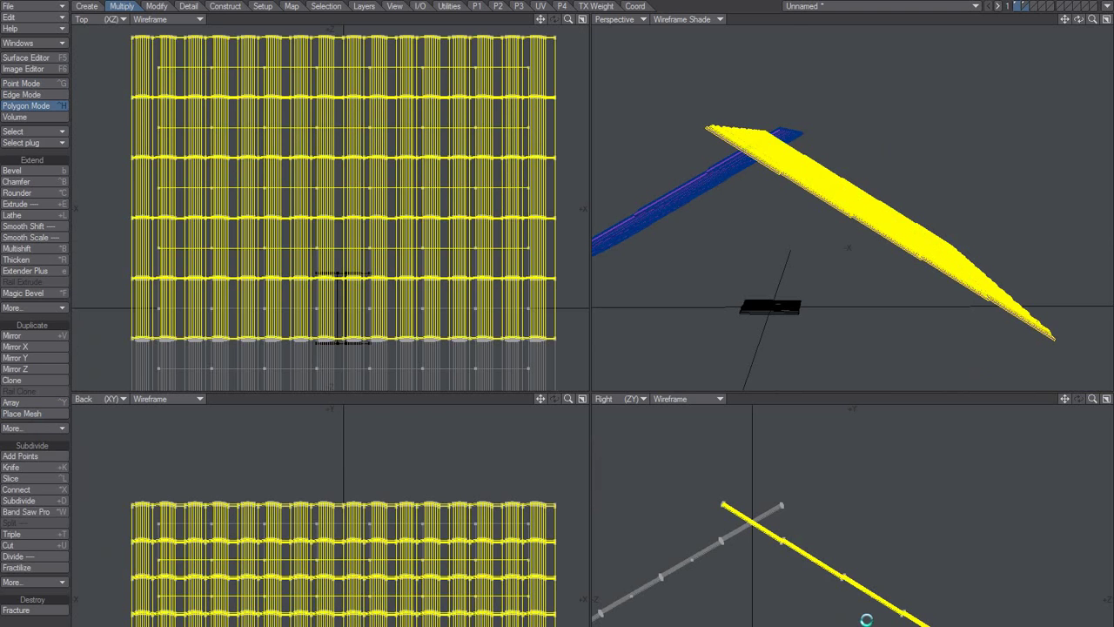
{"action": "key", "text": "Delete"}
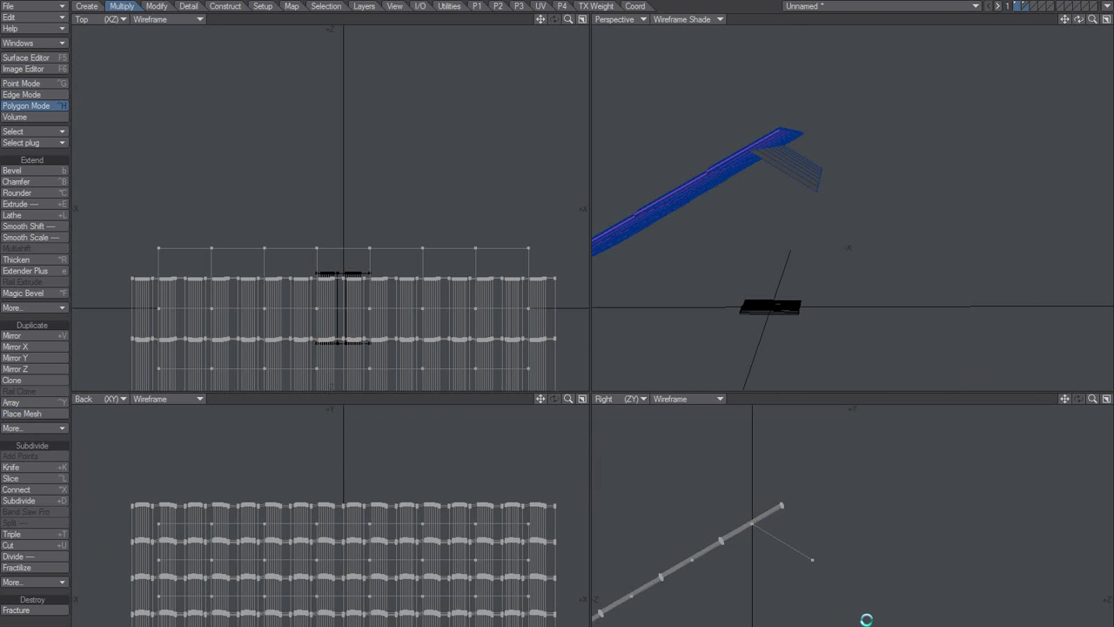
{"action": "left_click", "coordinate": [775, 546]}
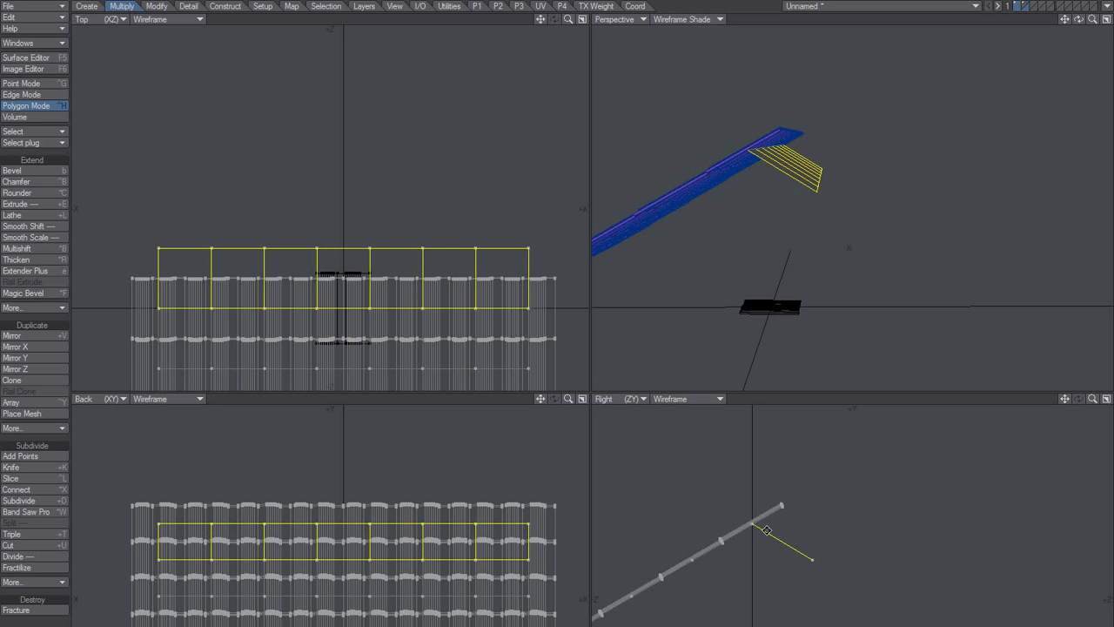
{"action": "key", "text": "Delete"}
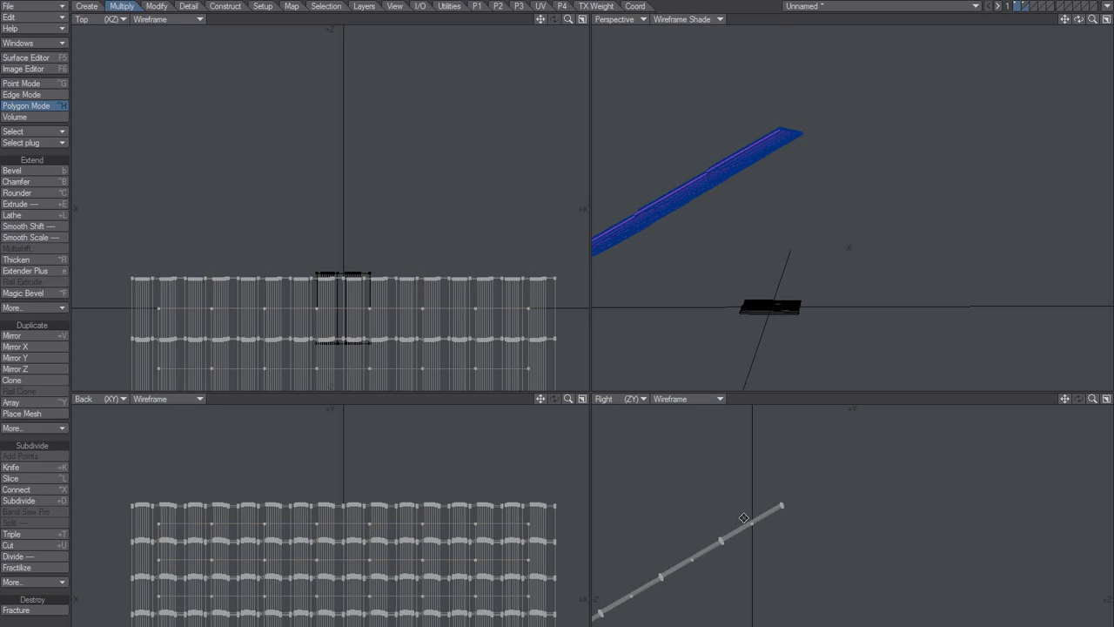
Select the base roof polygons by their Default surface in the polygon statistics, then invert the selection to the tiles.
{"action": "left_click_drag", "start_coordinate": [731, 549], "coordinate": [763, 546], "text": "ctrl+alt"}
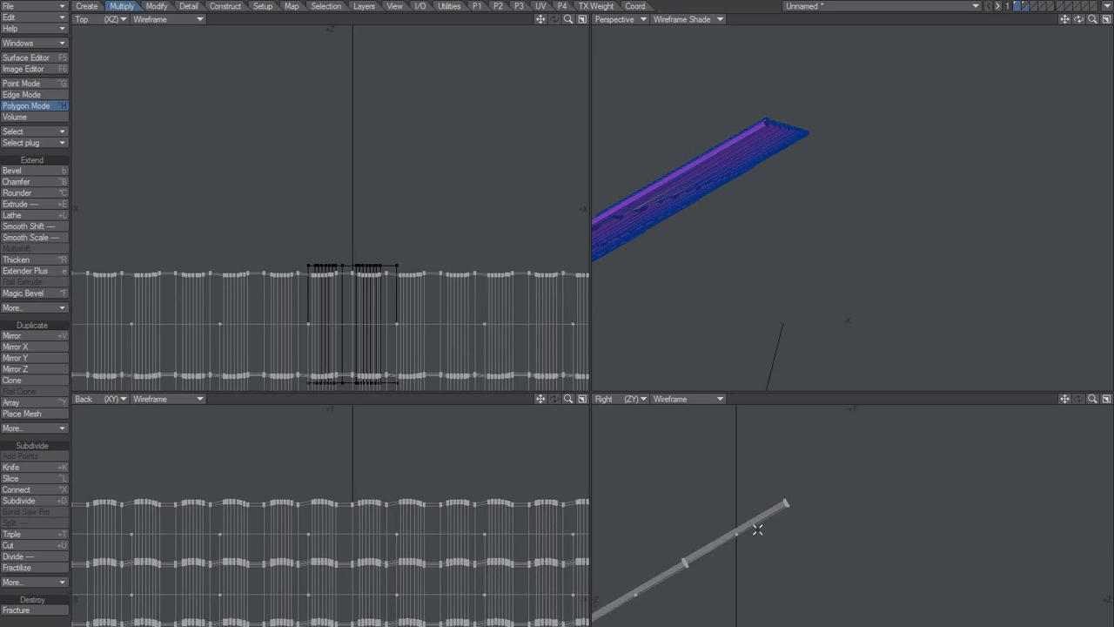
{"action": "type", "text": "q"}
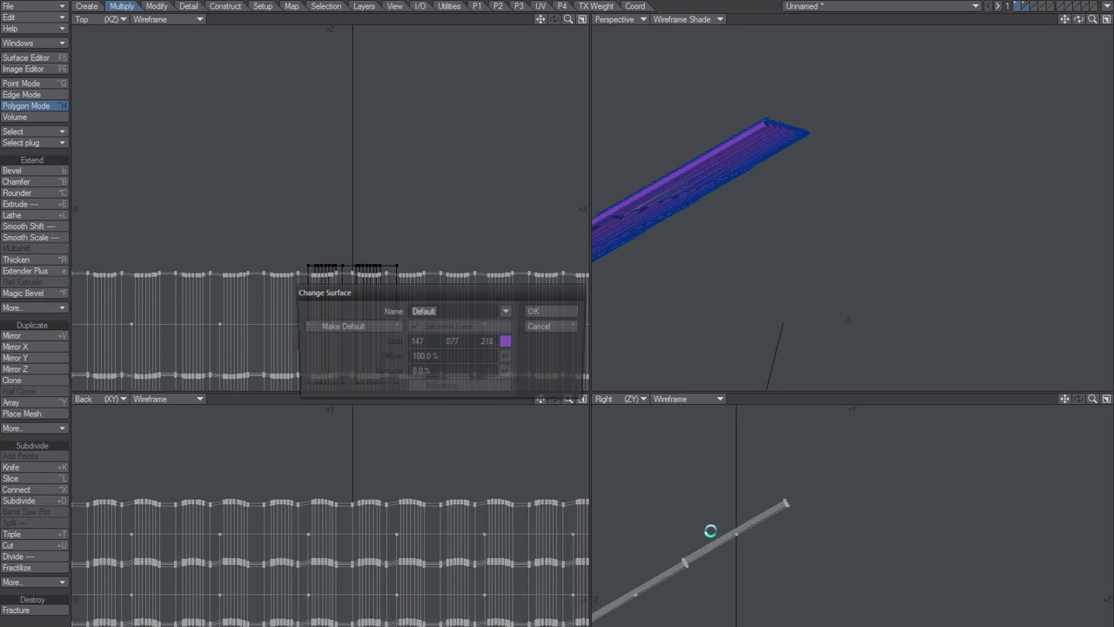
{"action": "type", "text": "w"}
{"action": "left_click", "coordinate": [552, 328]}
{"action": "key", "text": "w"}
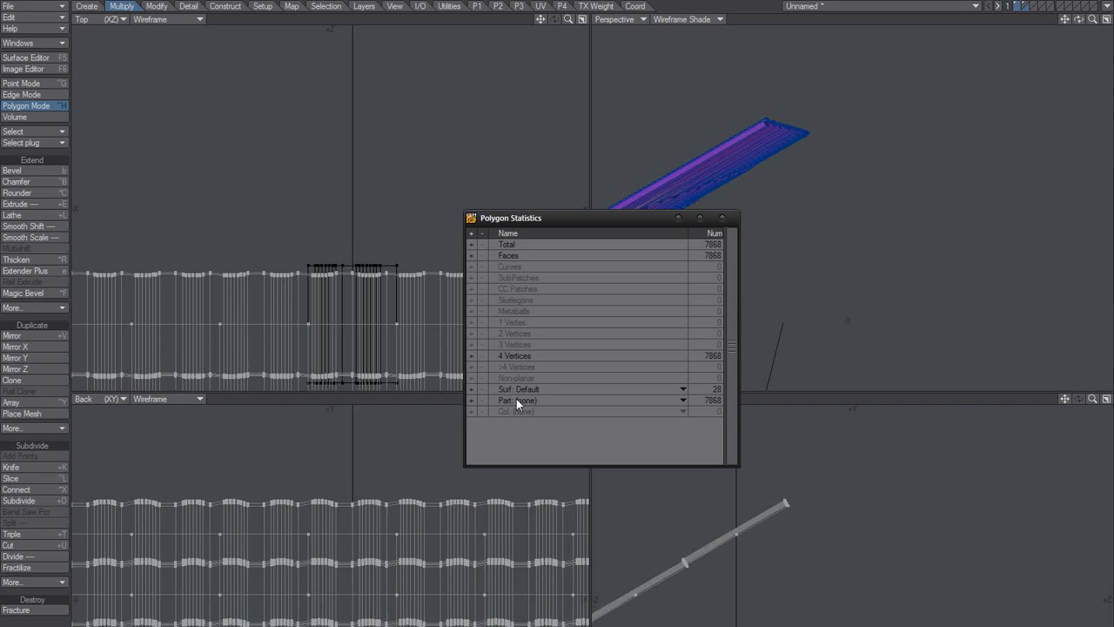
{"action": "left_click", "coordinate": [471, 389]}
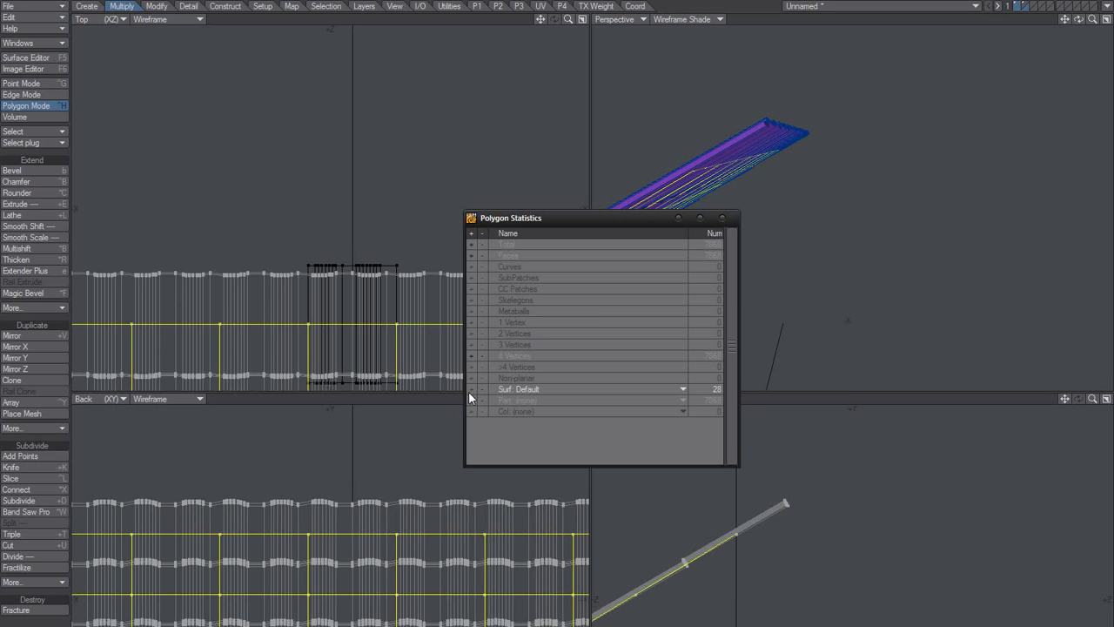
{"action": "left_click", "coordinate": [723, 218]}
{"action": "key", "text": "shift+apostrophe"}
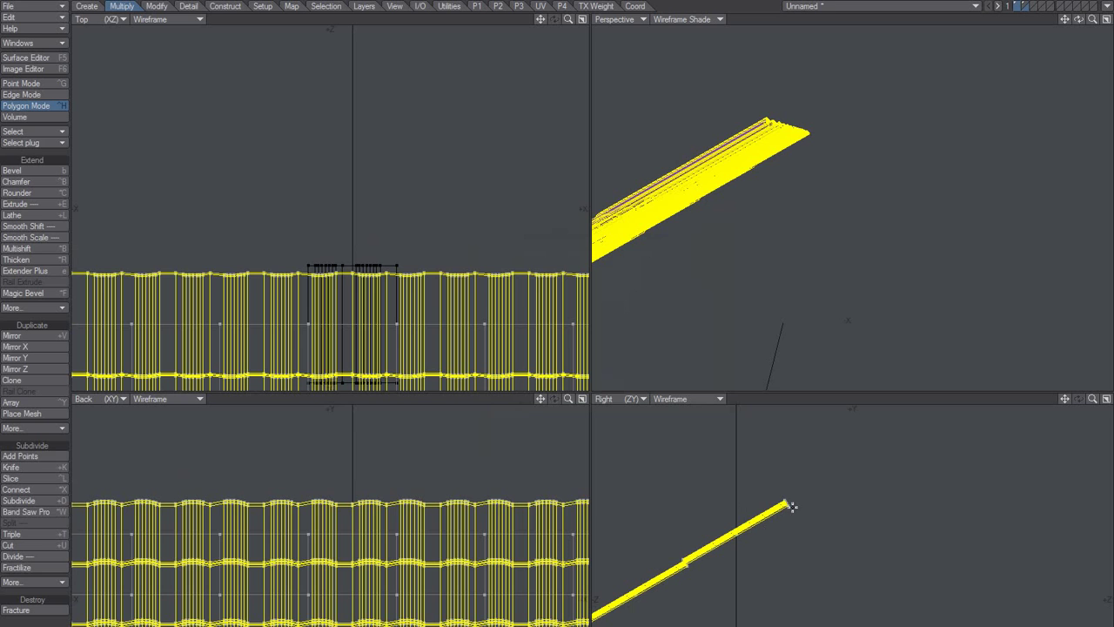
Move the selected tiles in the Right view until their upper ends meet the ridge at the Z origin.
{"action": "left_click_drag", "start_coordinate": [790, 507], "coordinate": [752, 495]}
{"action": "left_click_drag", "start_coordinate": [667, 483], "coordinate": [686, 493], "text": "alt"}
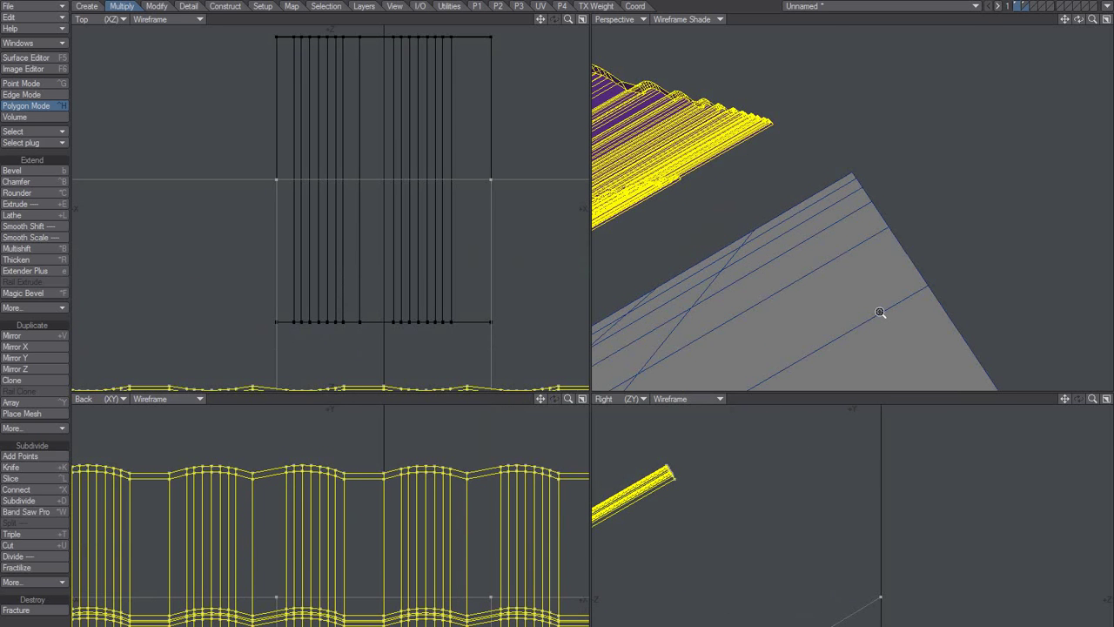
{"action": "mouse_move", "coordinate": [880, 313]}
{"action": "left_mouse_down", "text": "ctrl+alt"}
{"action": "mouse_move", "coordinate": [779, 334]}
{"action": "mouse_move", "coordinate": [862, 246]}
{"action": "mouse_move", "coordinate": [719, 325]}
{"action": "mouse_move", "coordinate": [883, 240]}
{"action": "mouse_move", "coordinate": [872, 255]}
{"action": "left_mouse_up", "text": "ctrl+alt"}
{"action": "left_click_drag", "start_coordinate": [847, 215], "coordinate": [802, 233], "text": "alt"}
{"action": "left_click_drag", "start_coordinate": [762, 265], "coordinate": [786, 290], "text": "ctrl+alt"}
{"action": "left_click_drag", "start_coordinate": [910, 481], "coordinate": [892, 575], "text": "alt"}
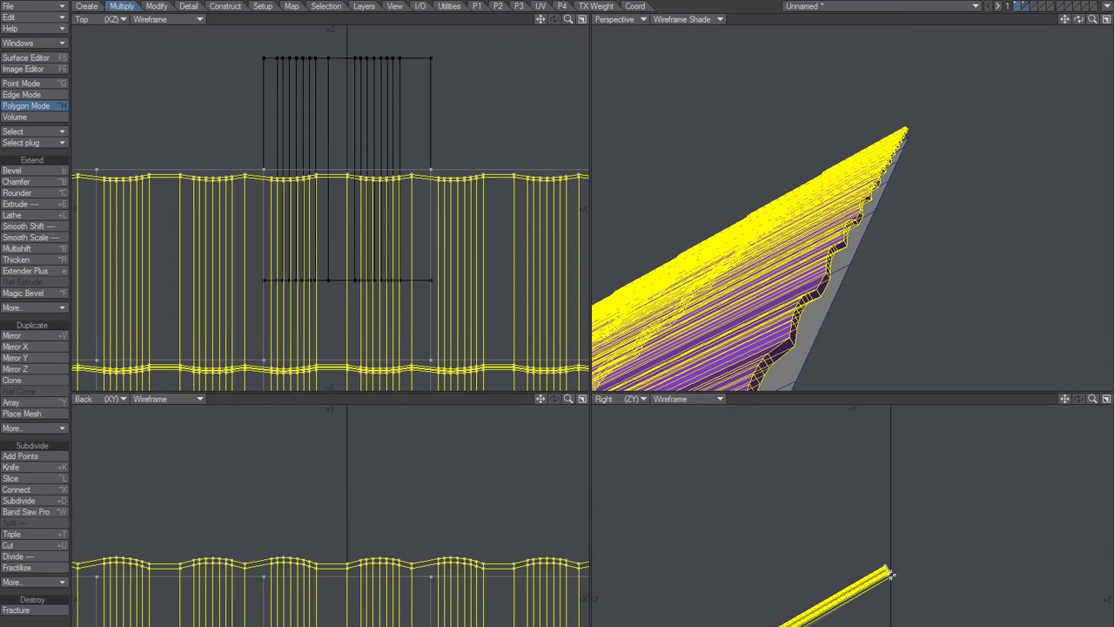
Cut the tiles, delete the base roof polygons, and paste the tiles back into the same layer.
{"action": "key", "text": "x"}
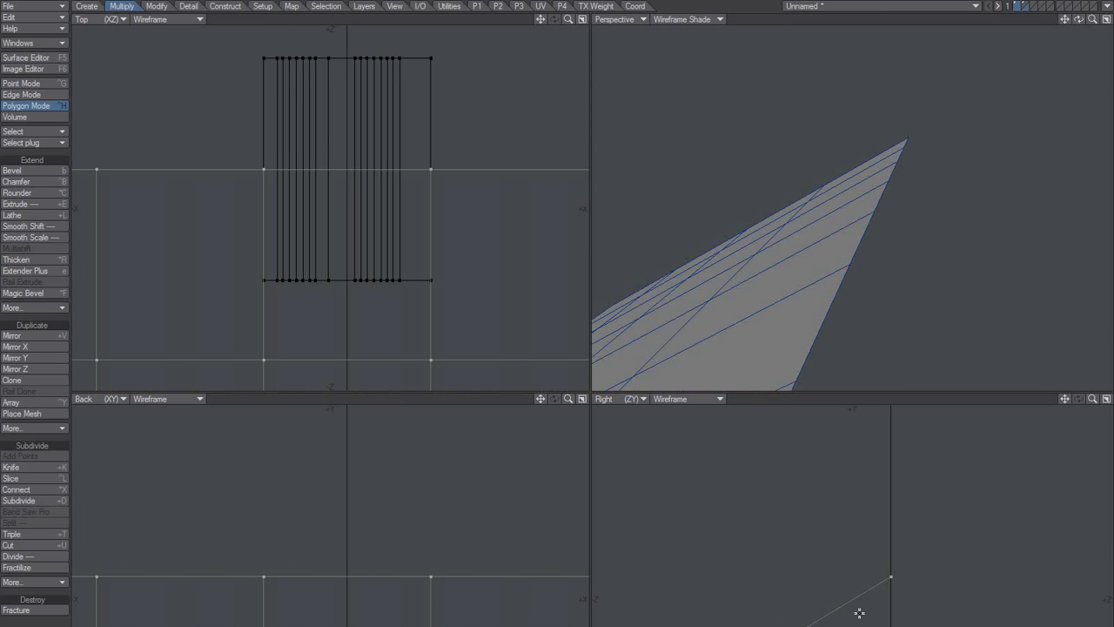
{"action": "key", "text": "u"}
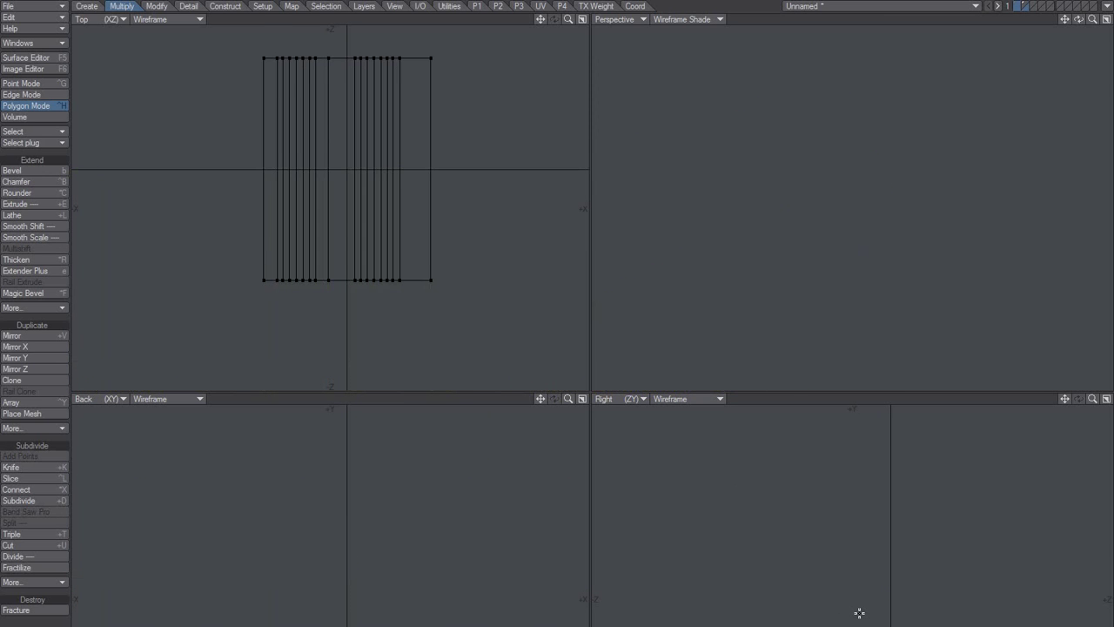
{"action": "key", "text": "shift+u"}
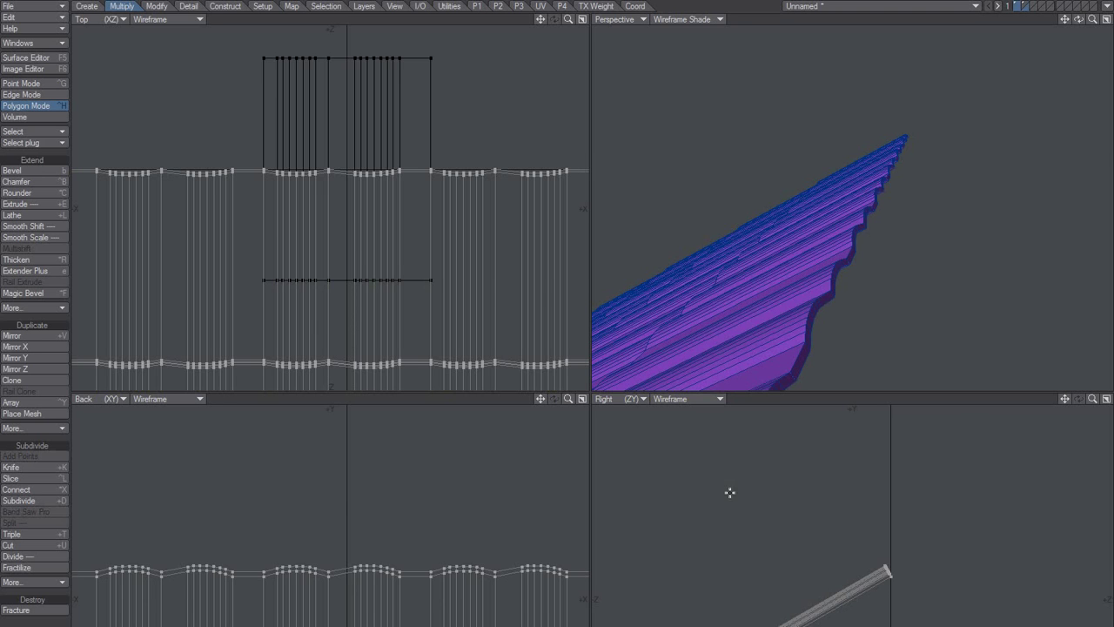
{"action": "key", "text": "shift+v"}
{"action": "left_click_drag", "start_coordinate": [900, 496], "coordinate": [907, 600]}
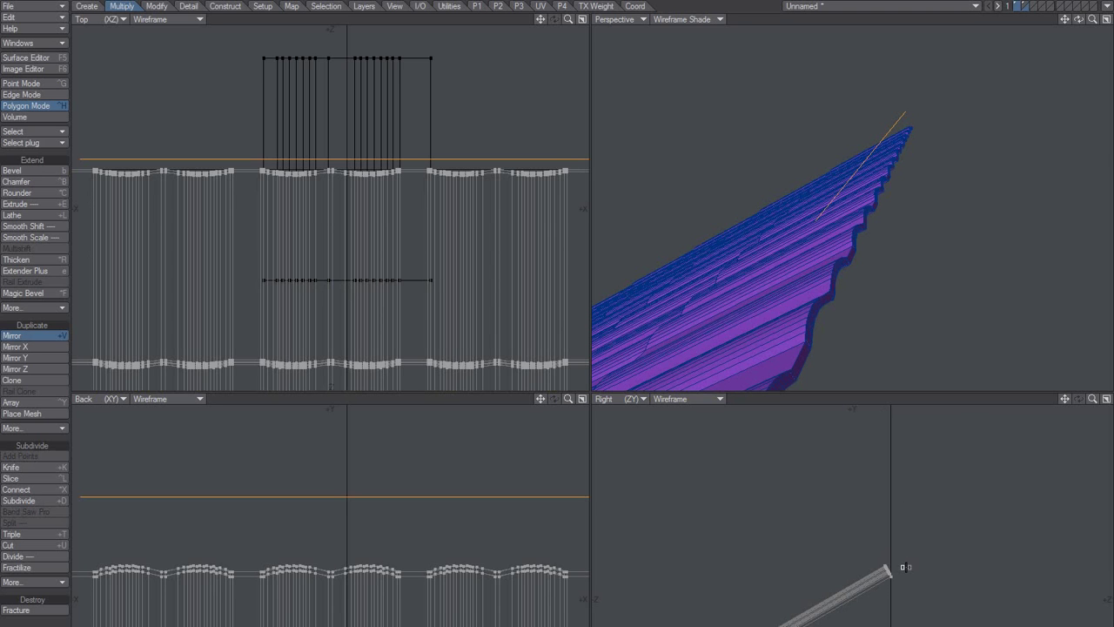
{"action": "left_click_drag", "start_coordinate": [910, 507], "coordinate": [733, 507]}
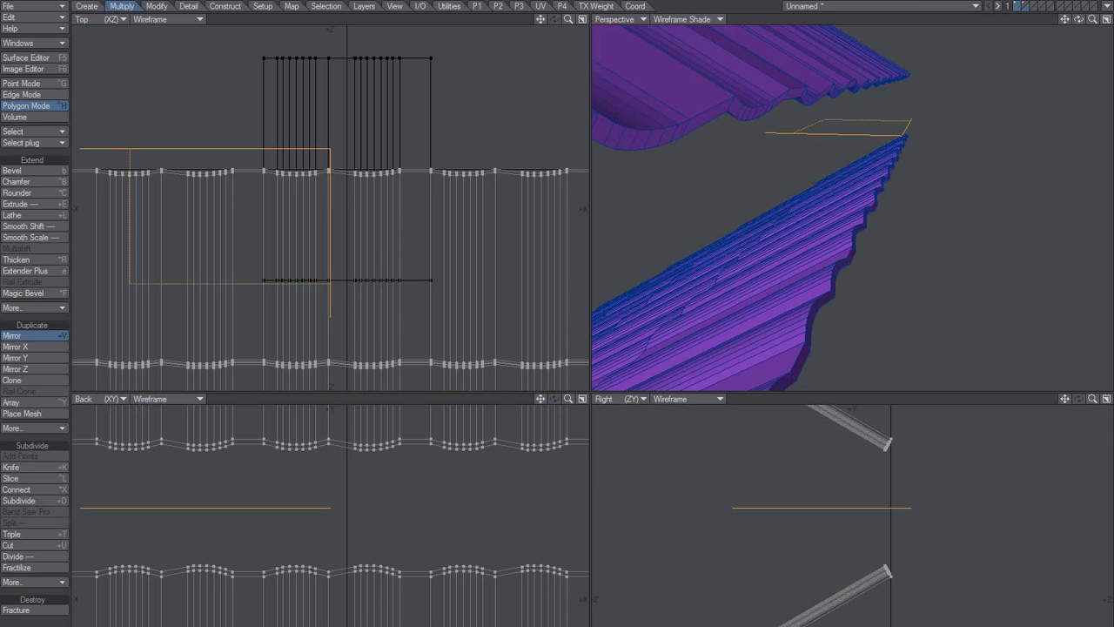
{"action": "key", "text": "u"}
{"action": "left_click", "coordinate": [919, 427]}
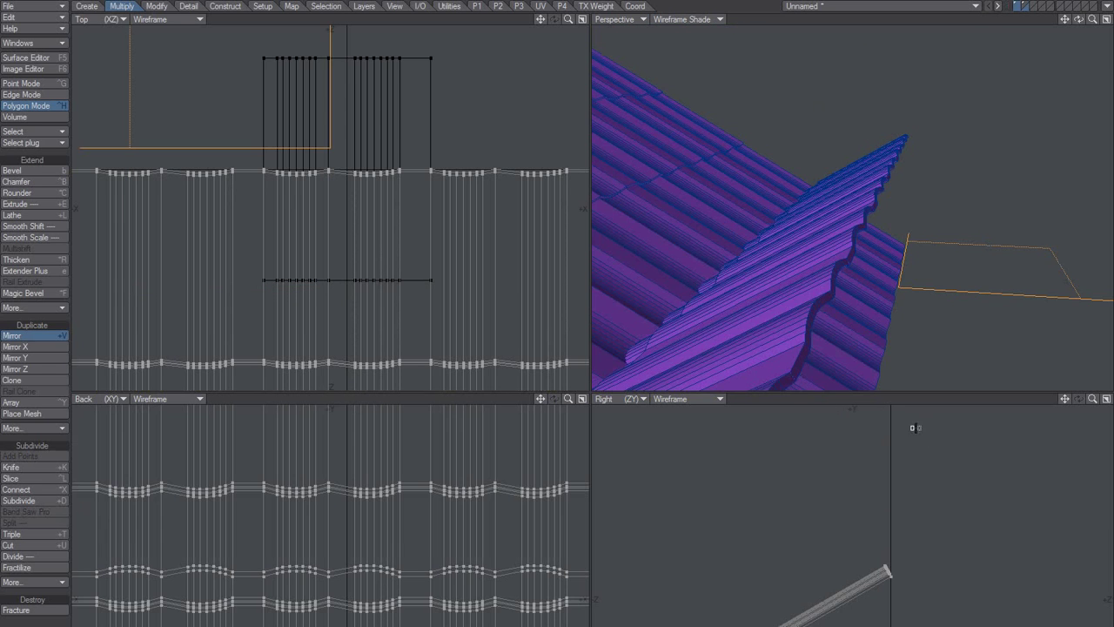
{"action": "key", "text": "ctrl+z"}
{"action": "scroll", "coordinate": [933, 570], "scroll_direction": "down", "scroll_amount": 5}
{"action": "left_click_drag", "start_coordinate": [896, 601], "coordinate": [682, 563], "text": "alt"}
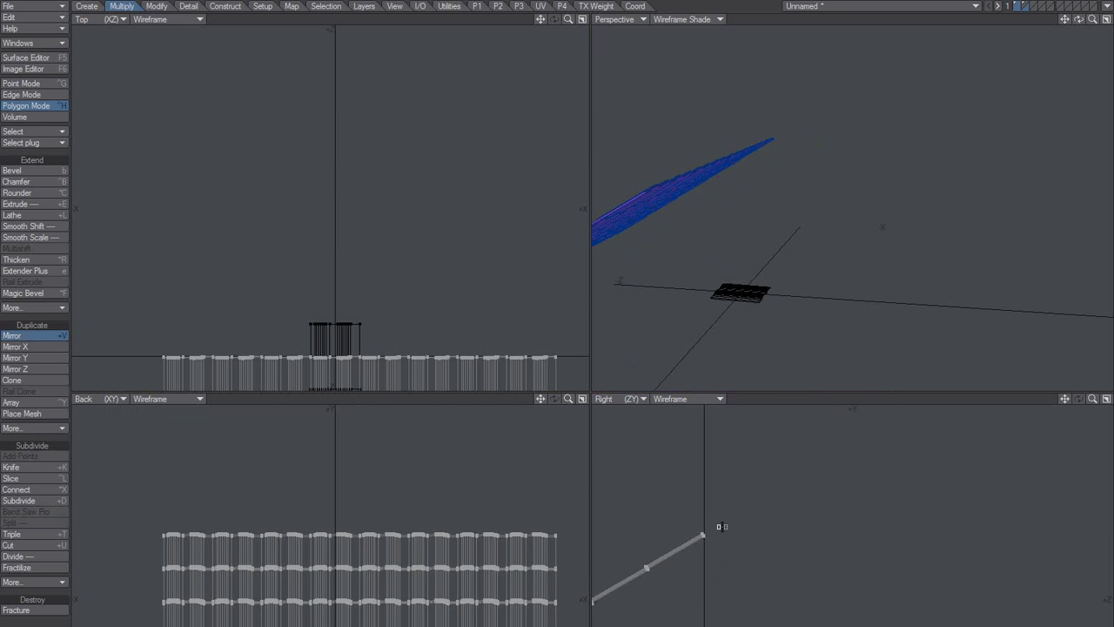
{"action": "key", "text": "shift+u"}
{"action": "key", "text": "u"}
{"action": "left_click_drag", "start_coordinate": [750, 471], "coordinate": [750, 623]}
{"action": "key", "text": "ctrl+z"}
Mirror the tiled slope in the Right view across a vertical plane near the ridge to create the opposite slope.
{"action": "left_click_drag", "start_coordinate": [708, 475], "coordinate": [725, 612]}
{"action": "left_click_drag", "start_coordinate": [120, 328], "coordinate": [544, 280]}
{"action": "left_click_drag", "start_coordinate": [537, 280], "coordinate": [331, 347], "text": "alt"}
{"action": "key", "text": "space"}
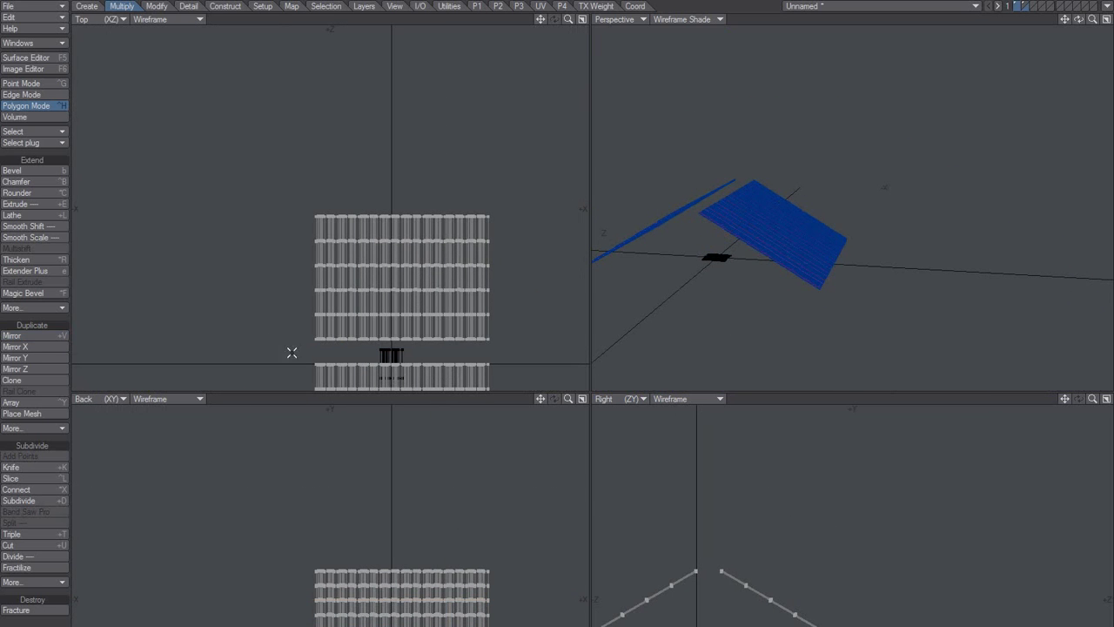
Select the mirrored slope and move it with Snap Drag, using All Points, until its upper ends meet the original slope at the ridge.
{"action": "mouse_move", "coordinate": [291, 353]}
{"action": "right_mouse_down"}
{"action": "mouse_move", "coordinate": [589, 278]}
{"action": "mouse_move", "coordinate": [439, 374]}
{"action": "right_mouse_up"}
{"action": "scroll", "coordinate": [769, 292], "scroll_direction": "up", "scroll_amount": 4}
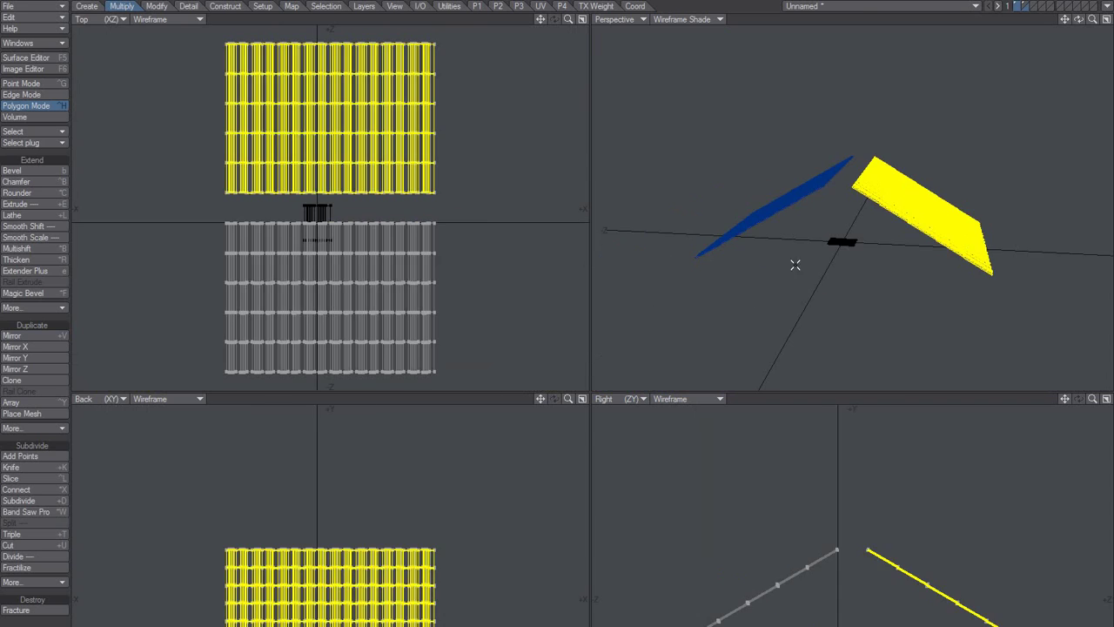
{"action": "left_click_drag", "start_coordinate": [865, 502], "coordinate": [849, 452], "text": "ctrl+alt"}
{"action": "left_click_drag", "start_coordinate": [850, 453], "coordinate": [806, 560], "text": "alt"}
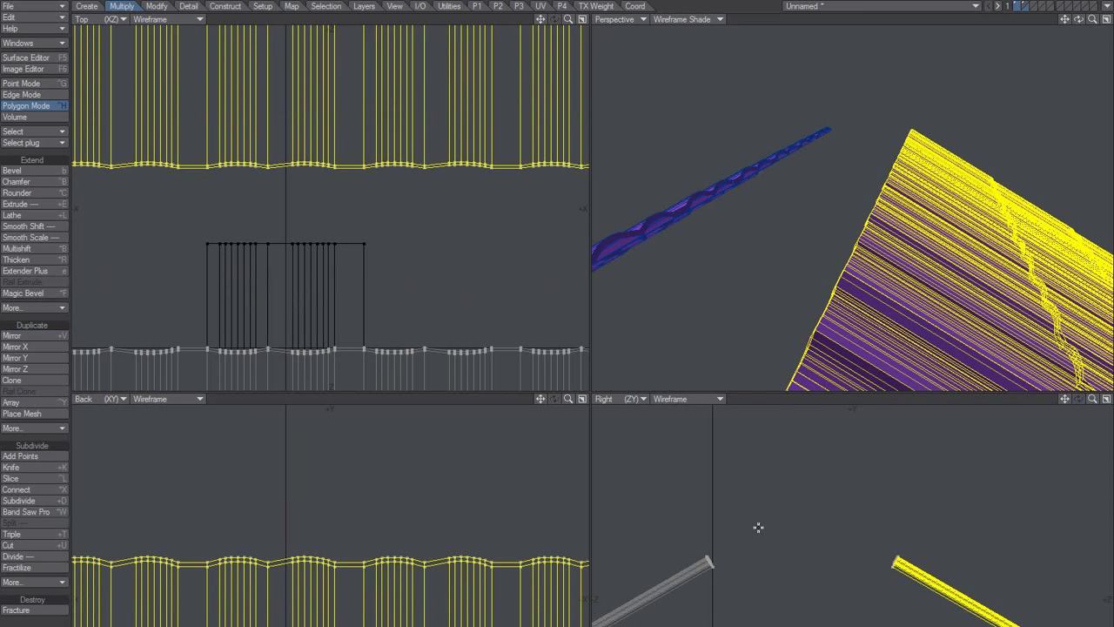
{"action": "key", "text": "n"}
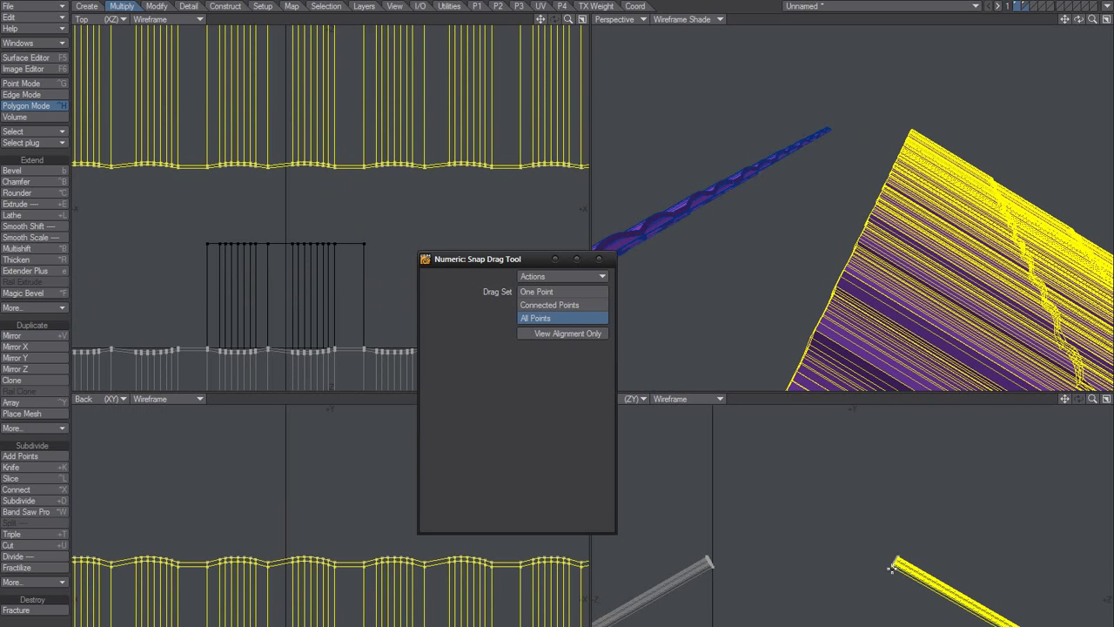
{"action": "left_click_drag", "start_coordinate": [891, 566], "coordinate": [711, 563]}
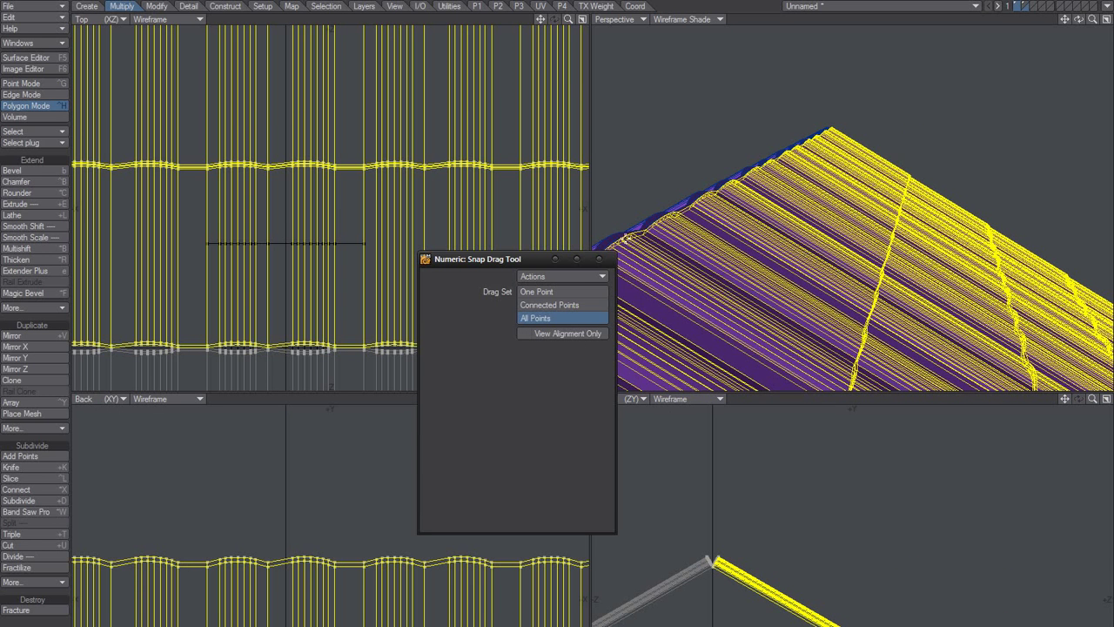
{"action": "left_click", "coordinate": [598, 260]}
{"action": "key", "text": "/"}
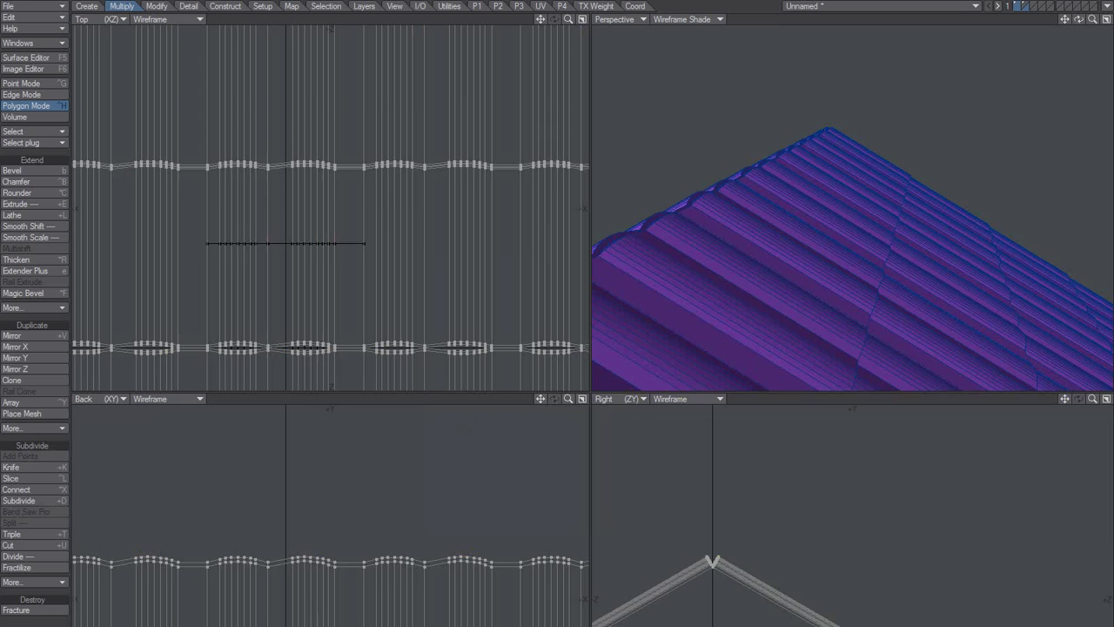
Fit the roof in the views, switch the Perspective view to Smooth Shade and maximize it.
{"action": "key", "text": "a"}
{"action": "left_click_drag", "start_coordinate": [905, 215], "coordinate": [821, 256], "text": "alt"}
{"action": "scroll", "coordinate": [884, 199], "scroll_direction": "up", "scroll_amount": 4}
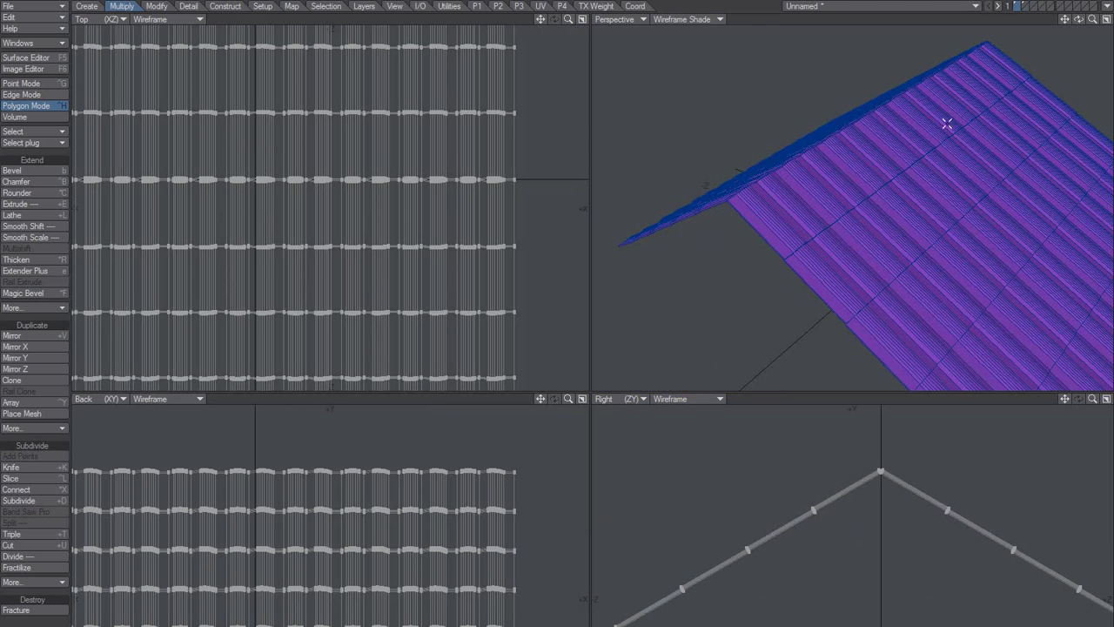
{"action": "left_click", "coordinate": [696, 19]}
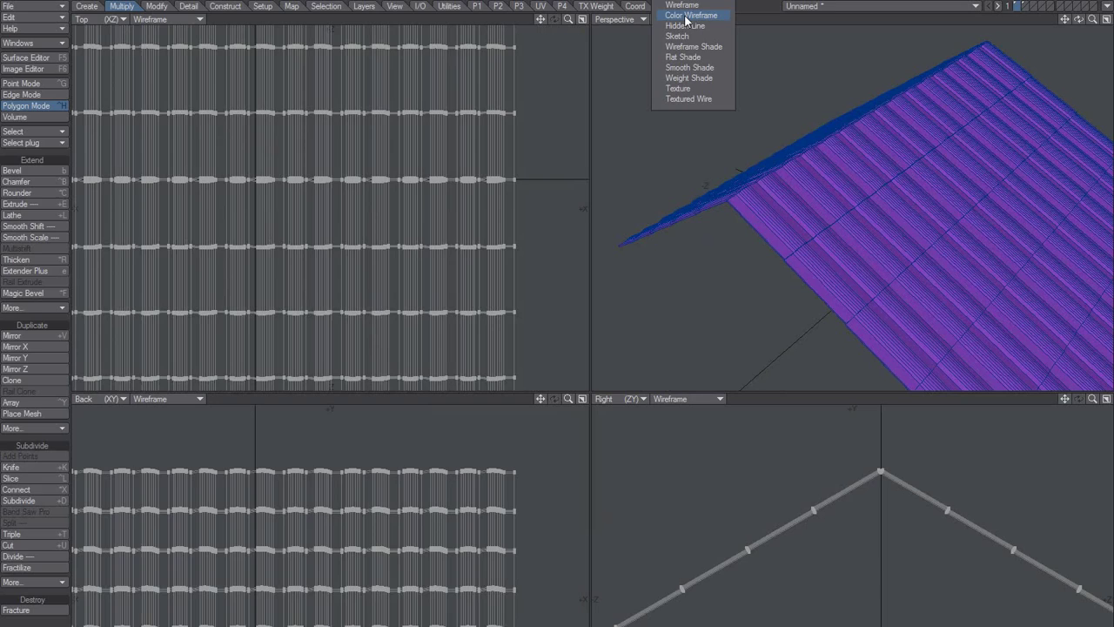
{"action": "left_click", "coordinate": [679, 70]}
{"action": "left_click", "coordinate": [1105, 20]}
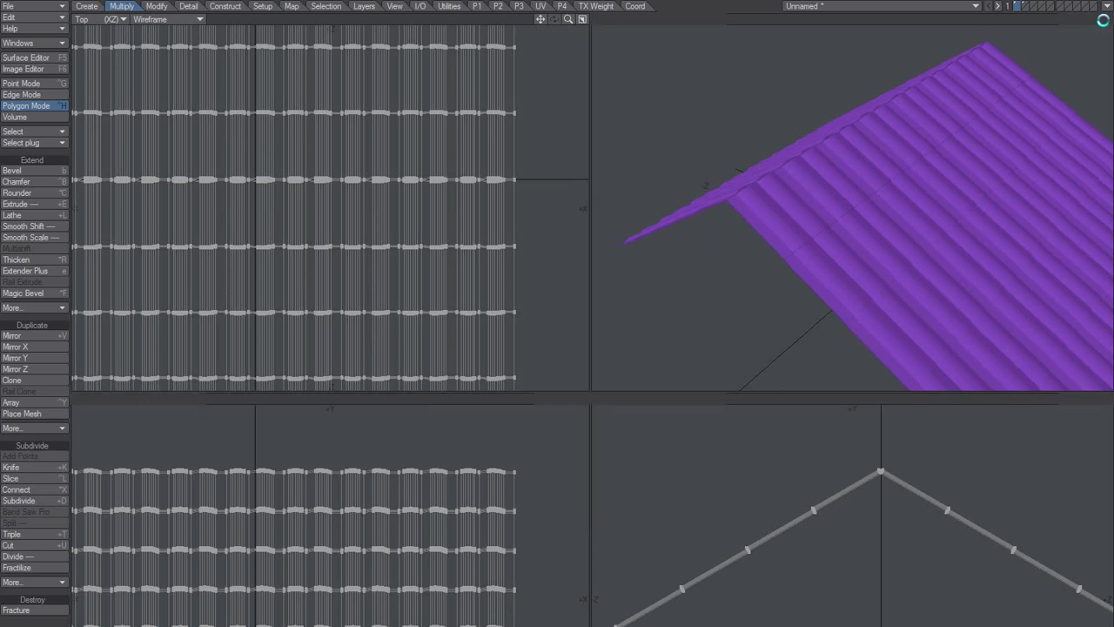
Examine the tile overlaps and the ridge joint from several angles, and return to the four-view layout.
{"action": "left_click_drag", "start_coordinate": [484, 485], "coordinate": [453, 348], "text": "alt"}
{"action": "left_click", "coordinate": [513, 389]}
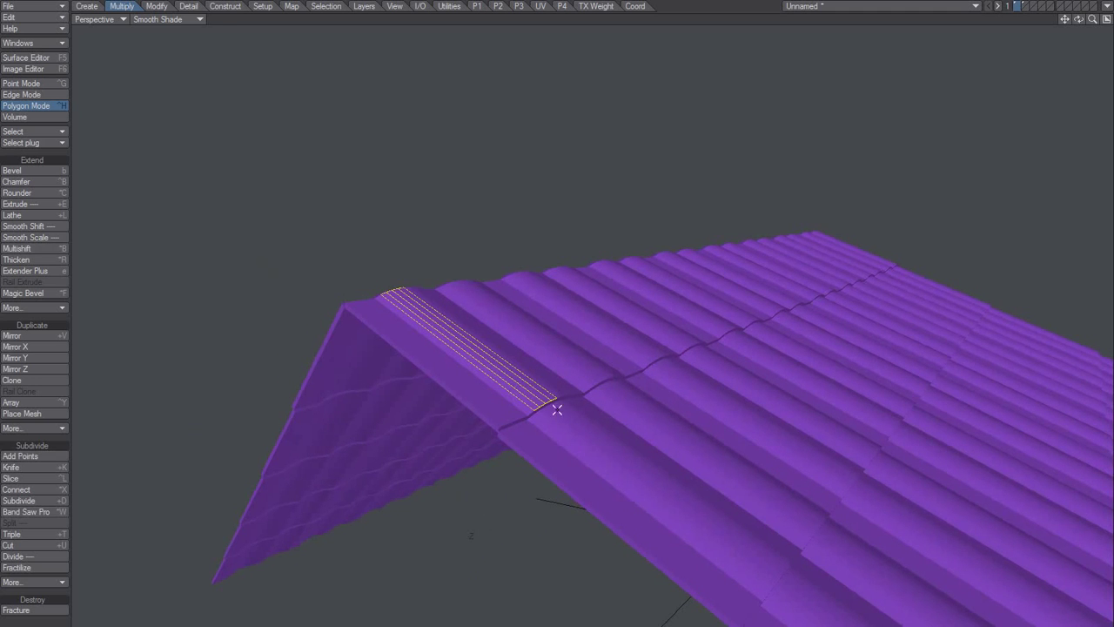
{"action": "mouse_move", "coordinate": [560, 420]}
{"action": "left_mouse_down", "text": "ctrl+alt"}
{"action": "mouse_move", "coordinate": [622, 395]}
{"action": "mouse_move", "coordinate": [573, 402]}
{"action": "mouse_move", "coordinate": [694, 492]}
{"action": "left_mouse_up", "text": "ctrl+alt"}
{"action": "key", "text": "slash"}
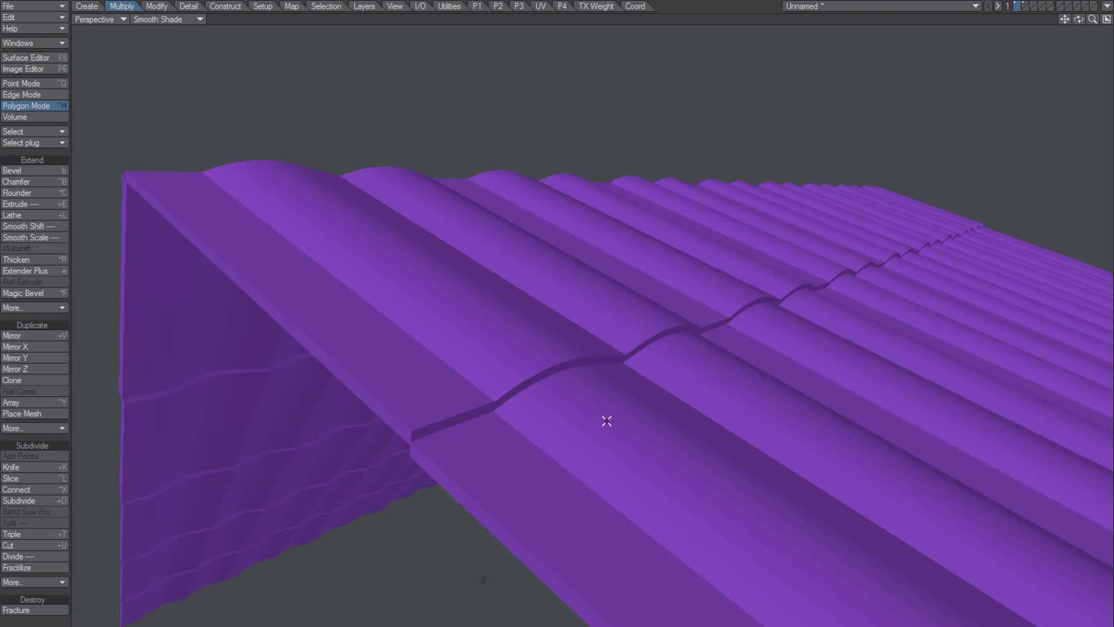
{"action": "left_click_drag", "start_coordinate": [604, 420], "coordinate": [577, 457], "text": "ctrl+alt"}
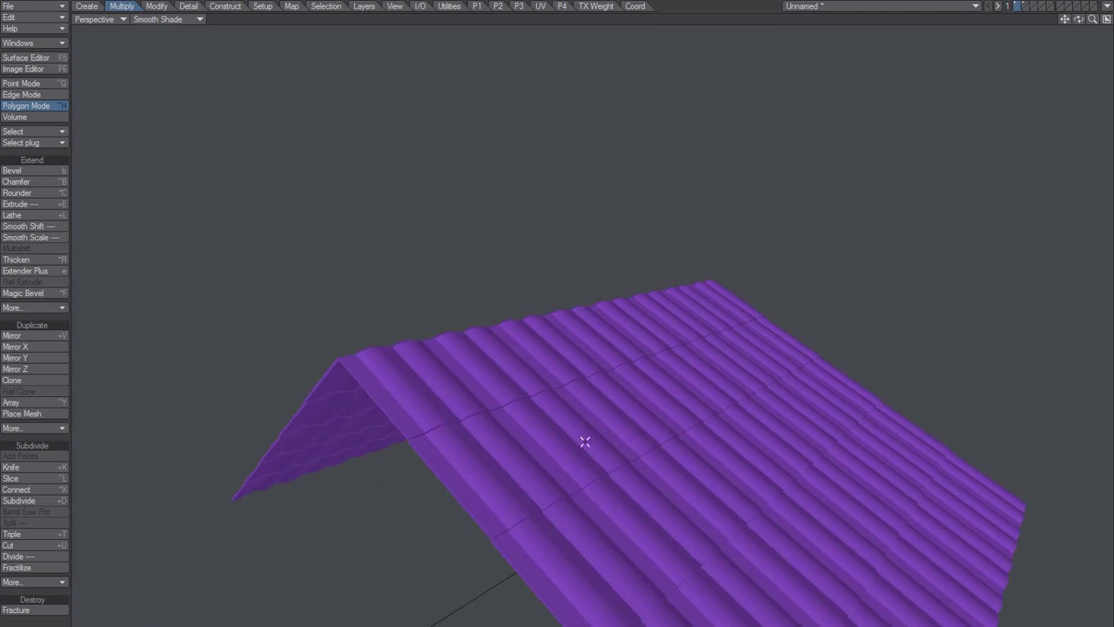
{"action": "left_click_drag", "start_coordinate": [644, 490], "coordinate": [664, 393], "text": "ctrl+alt"}
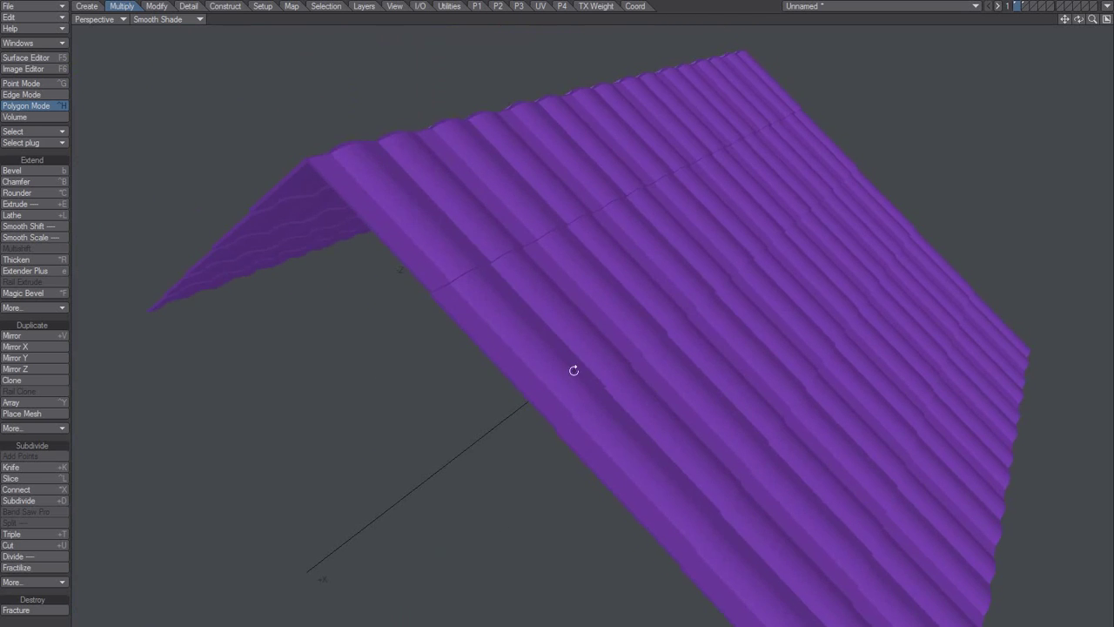
{"action": "left_click_drag", "start_coordinate": [571, 368], "coordinate": [508, 398], "text": "alt"}
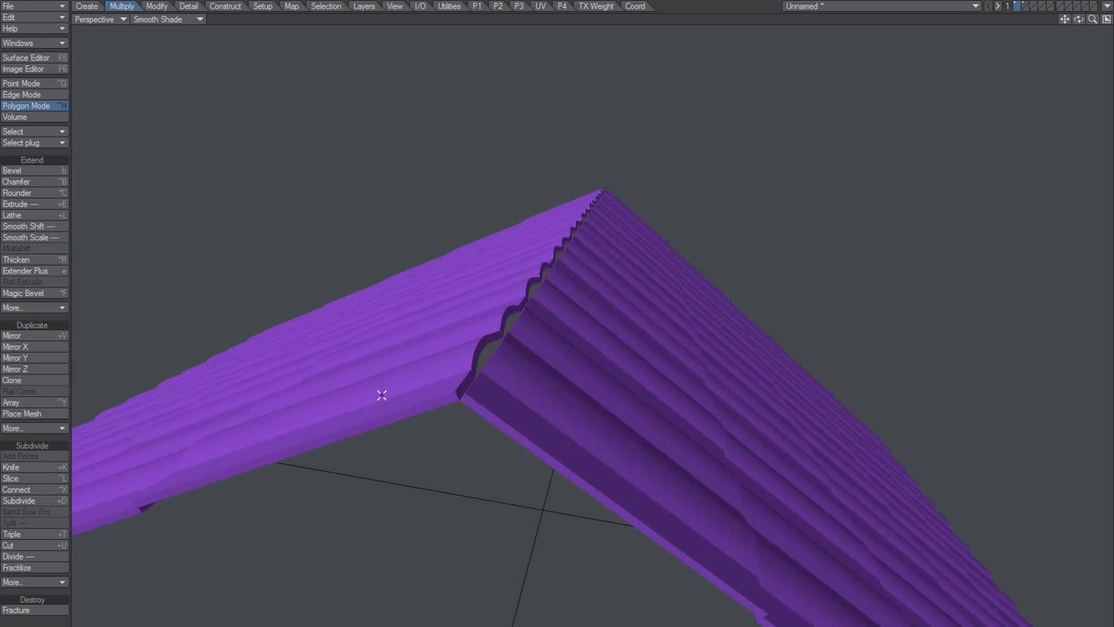
{"action": "mouse_move", "coordinate": [623, 475]}
{"action": "left_mouse_down", "text": "alt"}
{"action": "mouse_move", "coordinate": [552, 427]}
{"action": "mouse_move", "coordinate": [723, 442]}
{"action": "mouse_move", "coordinate": [638, 459]}
{"action": "left_mouse_up", "text": "alt"}
{"action": "left_click", "coordinate": [1106, 19]}
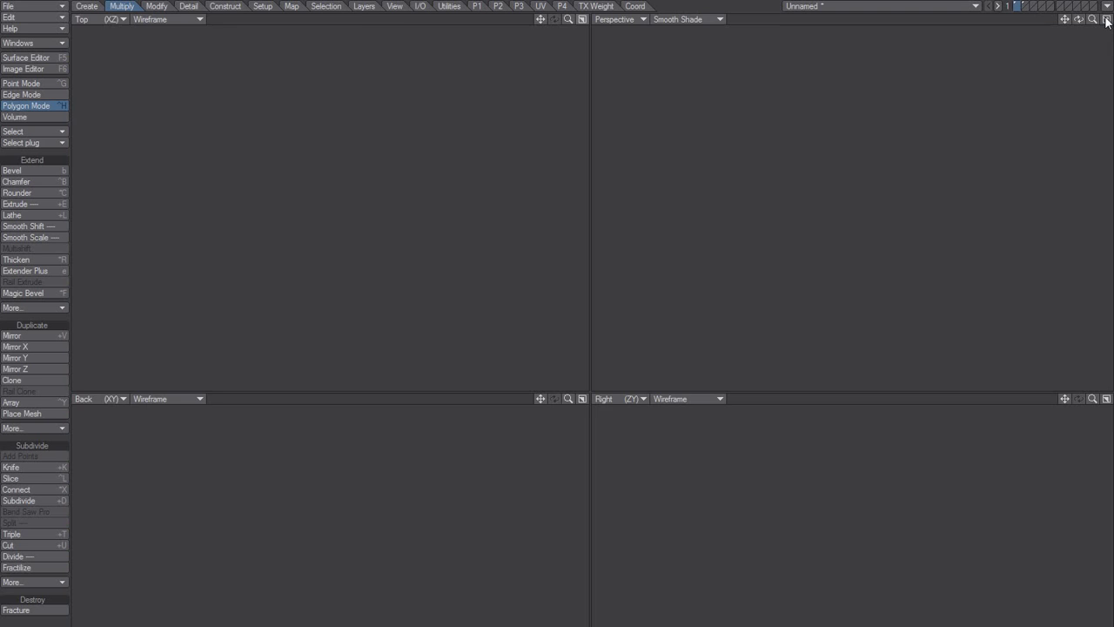
Draw a flat box divided into four vertical strips just above the ridge in the Right view.
{"action": "scroll", "coordinate": [854, 597], "scroll_direction": "up", "scroll_amount": 5}
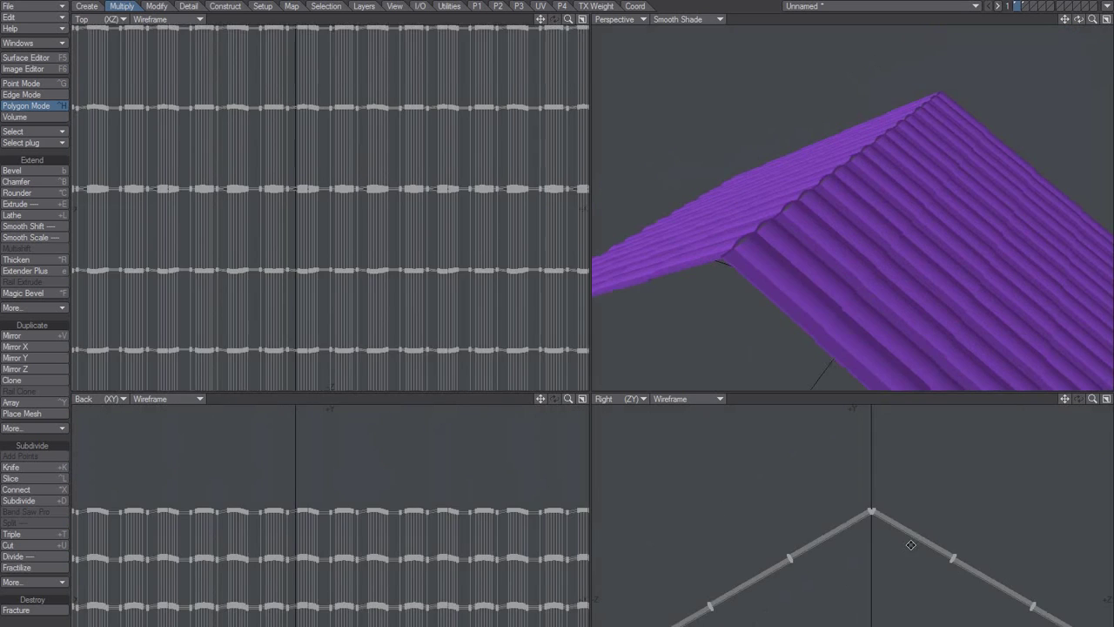
{"action": "left_click_drag", "start_coordinate": [843, 530], "coordinate": [785, 625], "text": "alt"}
{"action": "scroll", "coordinate": [729, 607], "scroll_direction": "up", "scroll_amount": 5}
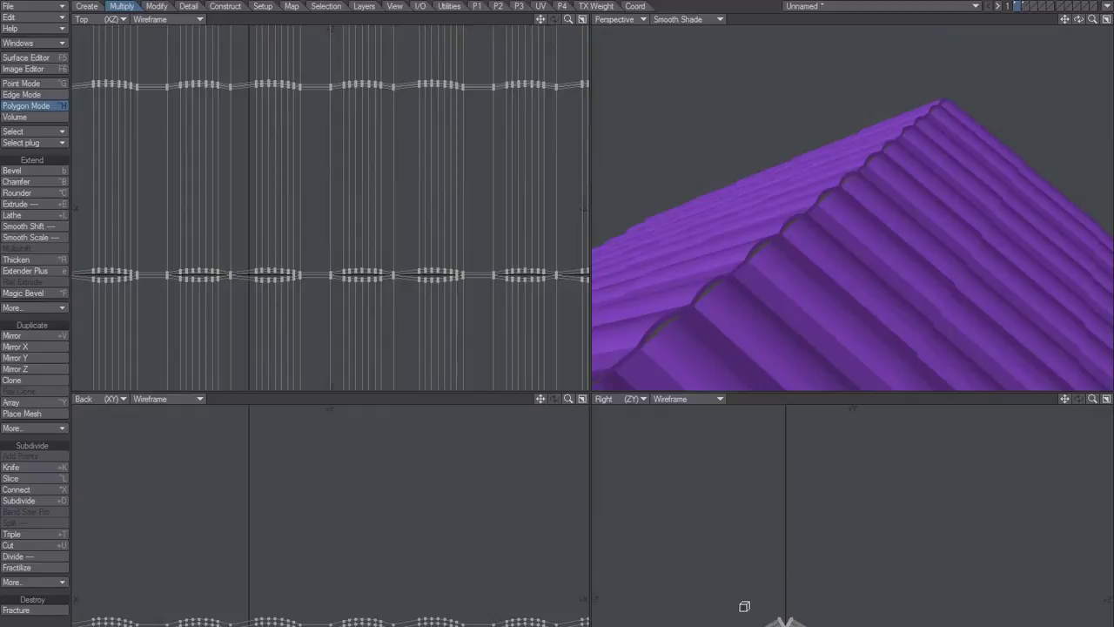
{"action": "left_click_drag", "start_coordinate": [745, 603], "coordinate": [830, 563]}
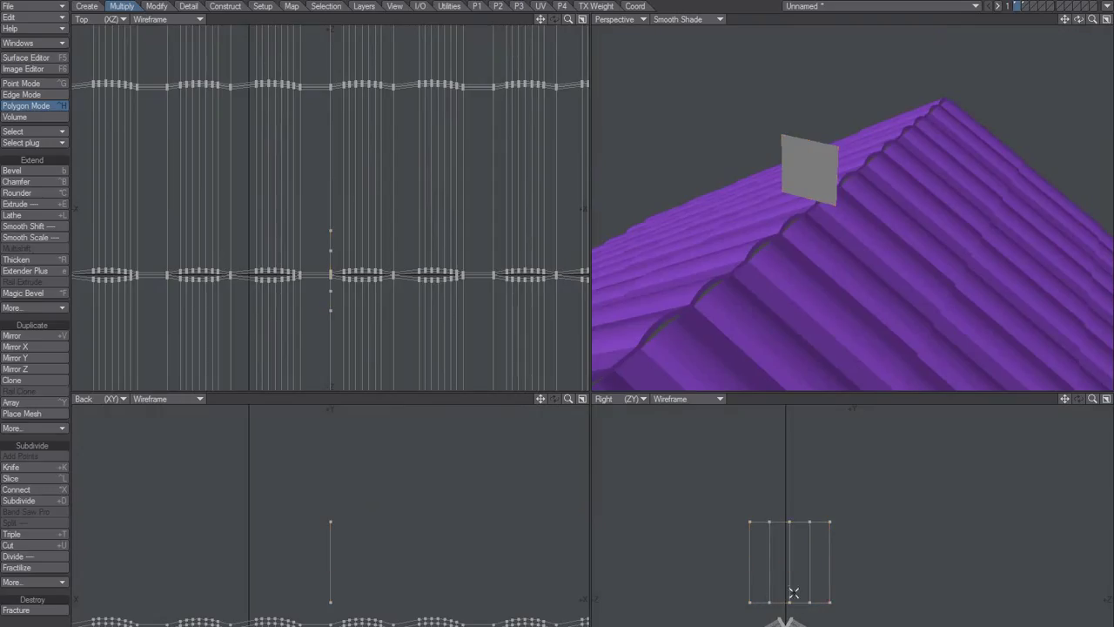
{"action": "key", "text": "space"}
{"action": "key", "text": "space"}
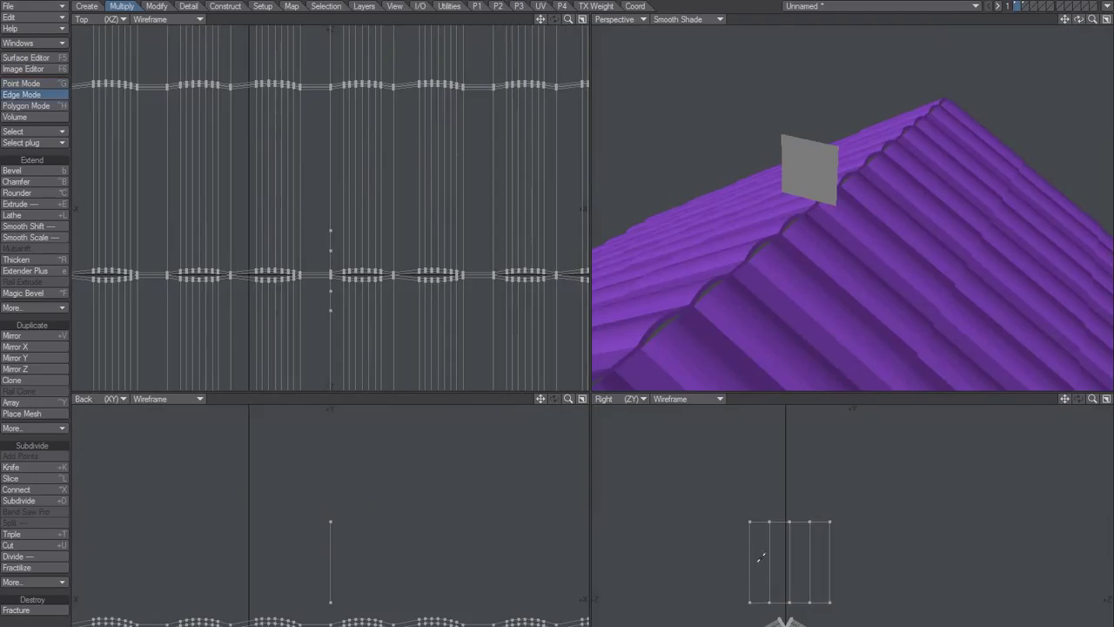
{"action": "key", "text": "space"}
Select the four-strip panel, rotate it to lie horizontal, and give it a quarter turn in the Top view so its strips cross the ridge.
{"action": "mouse_move", "coordinate": [753, 557]}
{"action": "left_mouse_down"}
{"action": "mouse_move", "coordinate": [867, 541]}
{"action": "mouse_move", "coordinate": [753, 533]}
{"action": "left_mouse_up"}
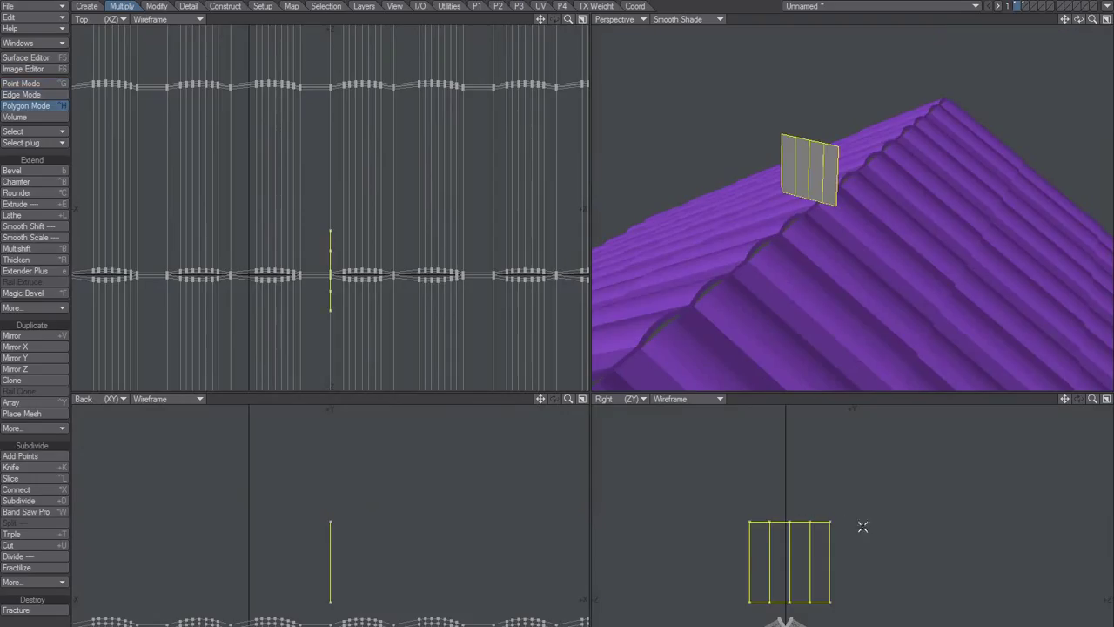
{"action": "key", "text": "Delete"}
{"action": "key", "text": "u"}
{"action": "left_click_drag", "start_coordinate": [350, 570], "coordinate": [429, 559]}
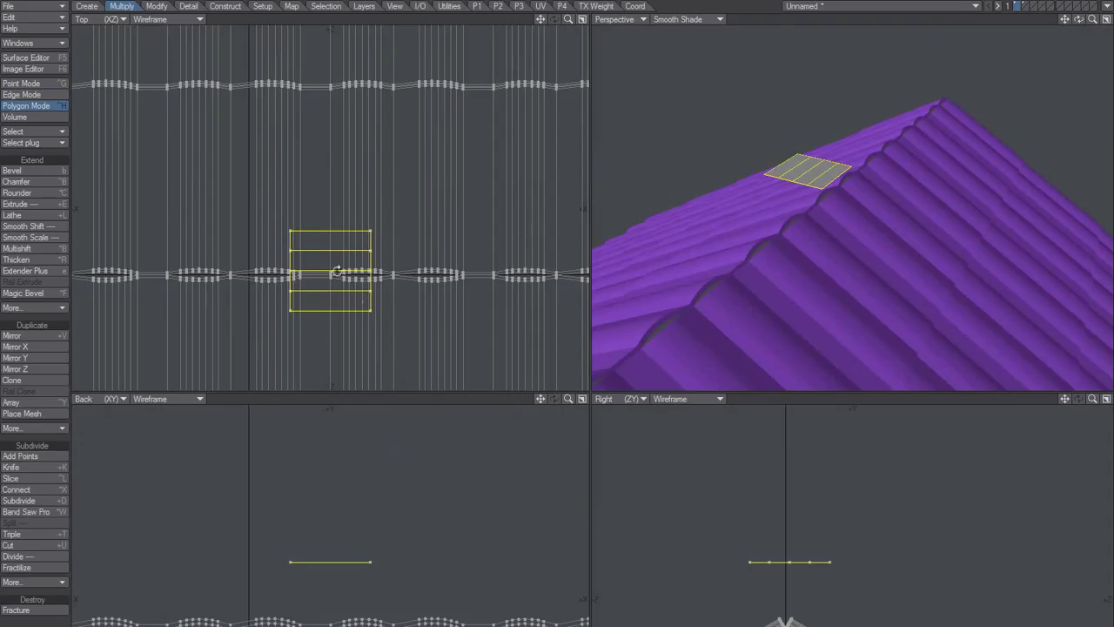
{"action": "left_click_drag", "start_coordinate": [350, 260], "coordinate": [429, 260], "text": "ctrl"}
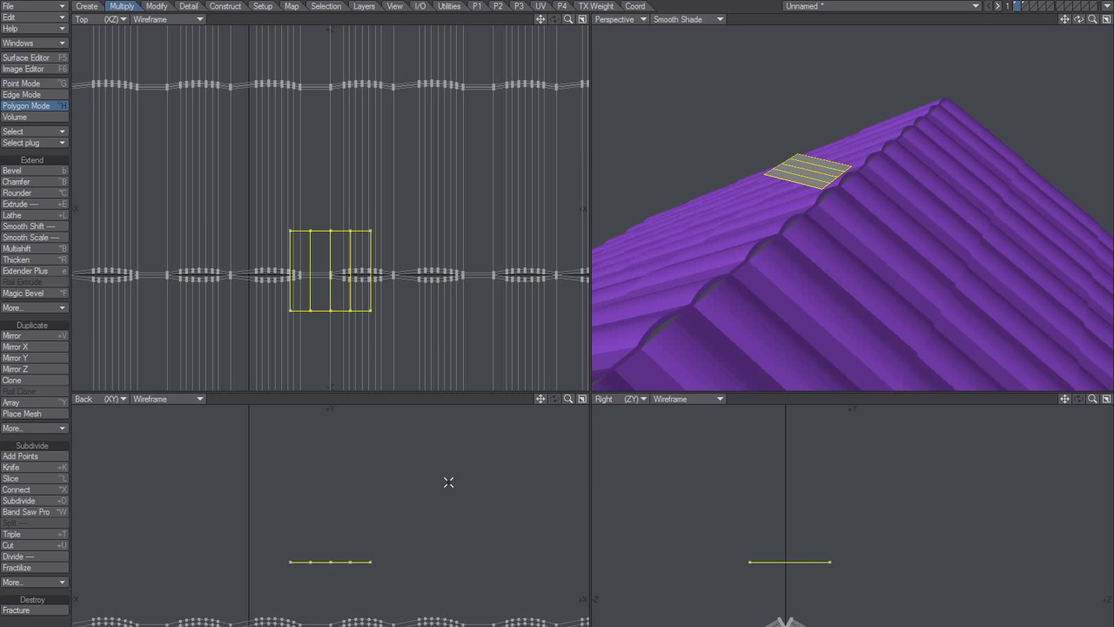
{"action": "key", "text": "slash"}
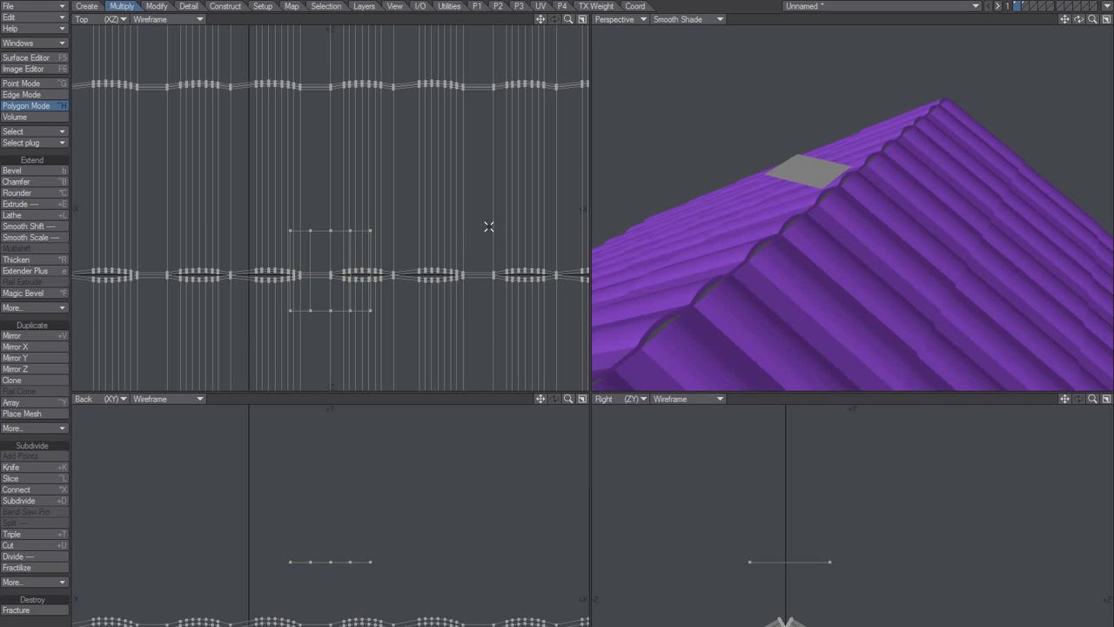
Try to subdivide the layer's polygons with the Faceted method while nothing is selected.
{"action": "left_click_drag", "start_coordinate": [805, 162], "coordinate": [765, 327], "text": "alt"}
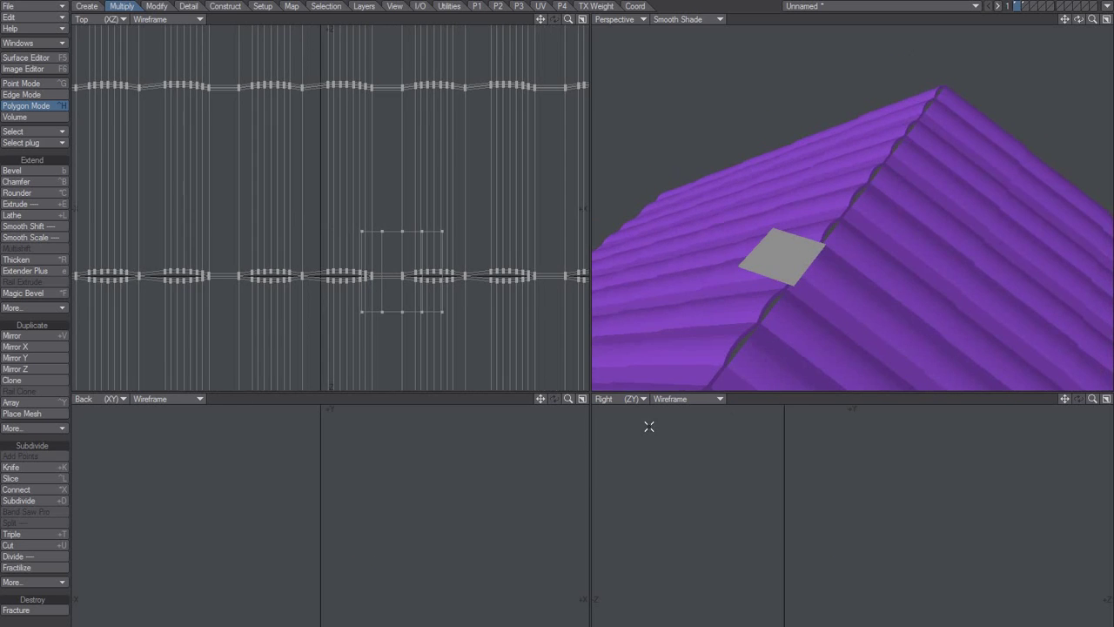
{"action": "scroll", "coordinate": [785, 626], "scroll_direction": "up", "scroll_amount": 3}
{"action": "left_click_drag", "start_coordinate": [811, 625], "coordinate": [775, 620], "text": "alt"}
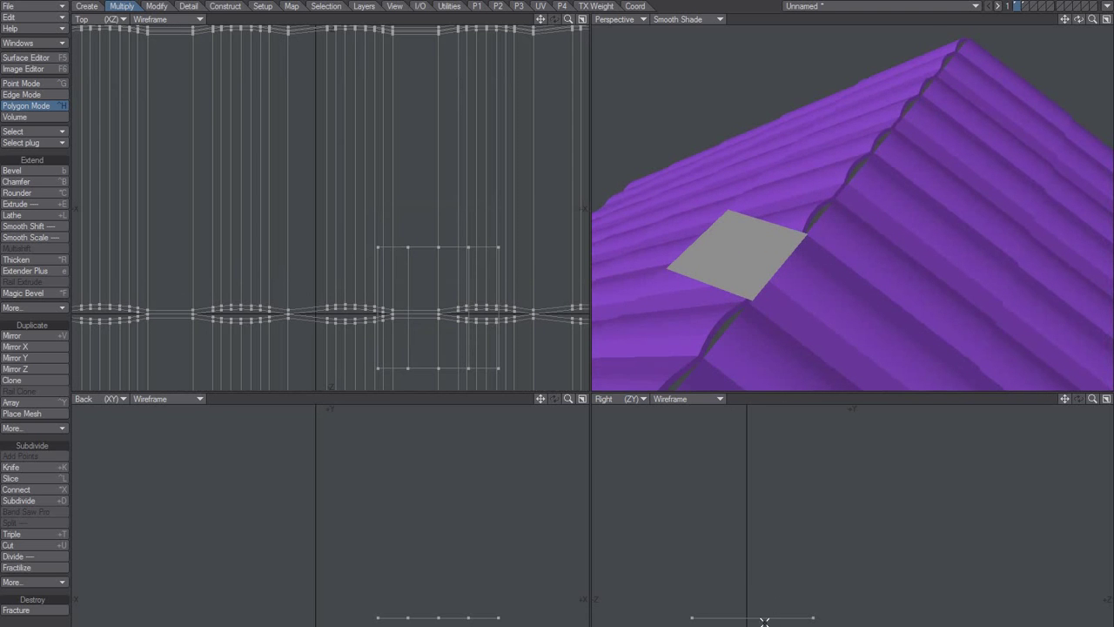
{"action": "key", "text": "shift+d"}
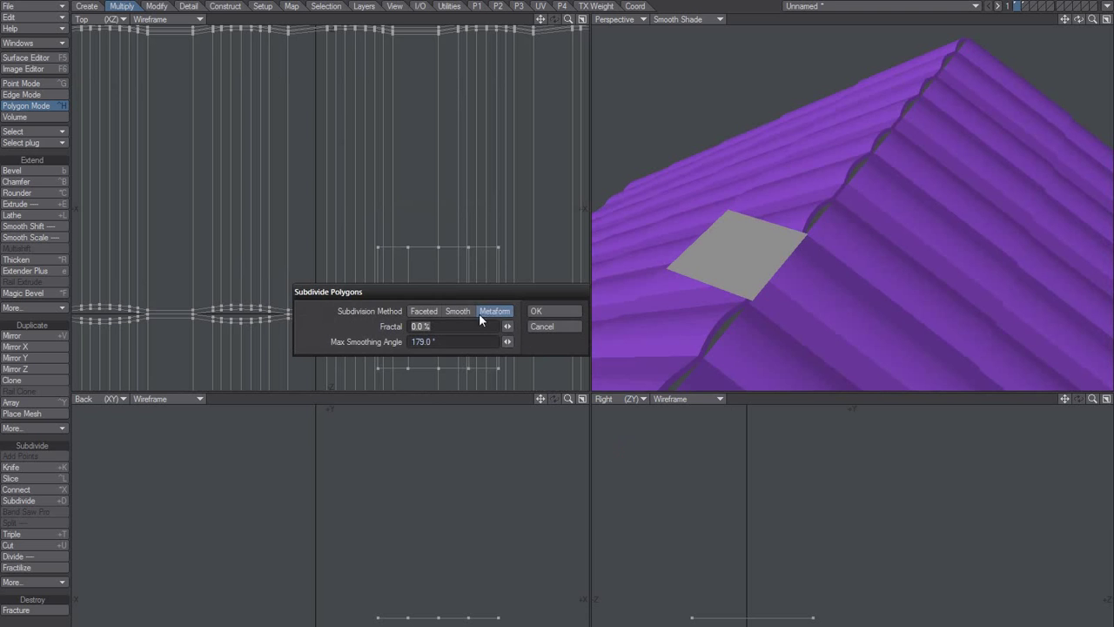
{"action": "left_click", "coordinate": [424, 311]}
{"action": "left_click", "coordinate": [548, 312]}
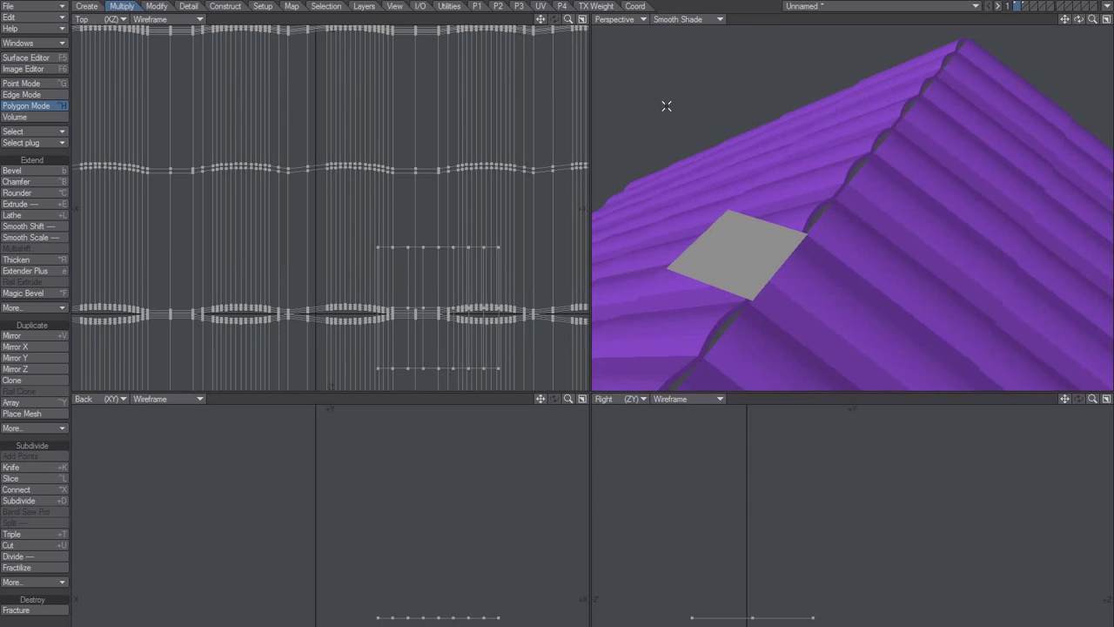
Switch the Perspective view to Wireframe Shade and undo the subdivision of the whole layer.
{"action": "left_click", "coordinate": [683, 18]}
{"action": "left_click", "coordinate": [681, 41]}
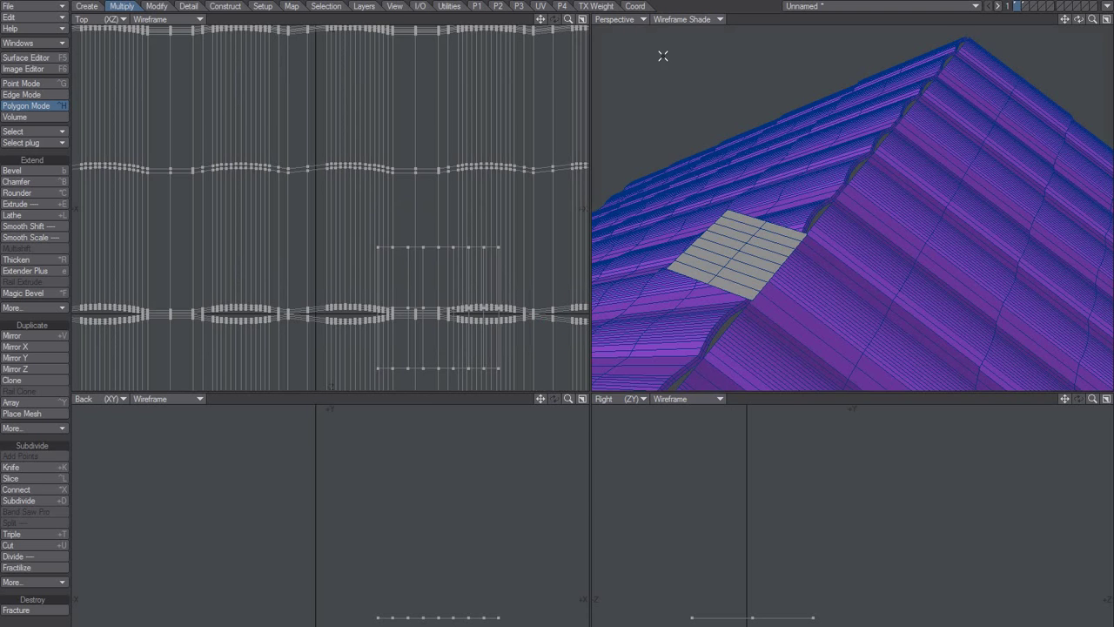
{"action": "key", "text": "u"}
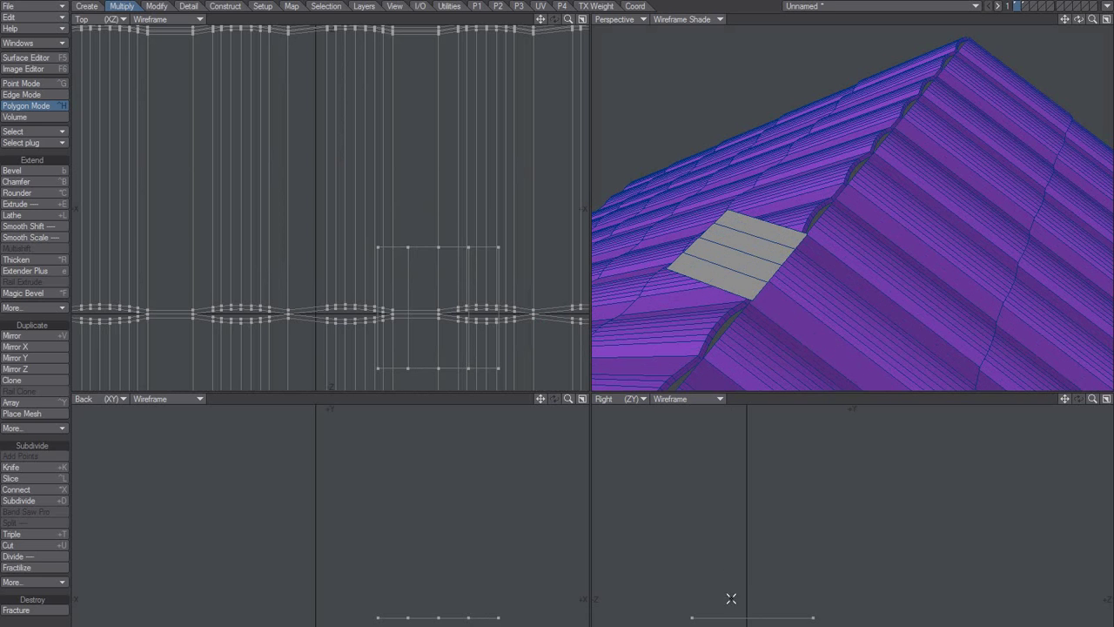
Select only the flat four-strip panel above the ridge and subdivide its polygons with the Faceted method.
{"action": "right_click_drag", "start_coordinate": [669, 560], "coordinate": [860, 498]}
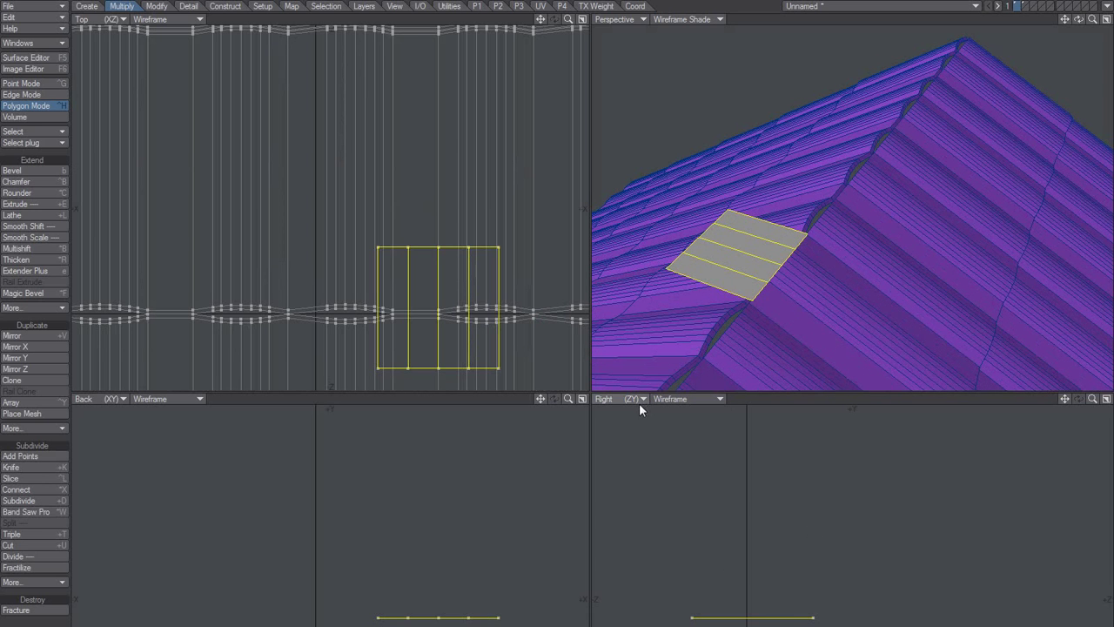
{"action": "key", "text": "shift+d"}
{"action": "left_click", "coordinate": [542, 310]}
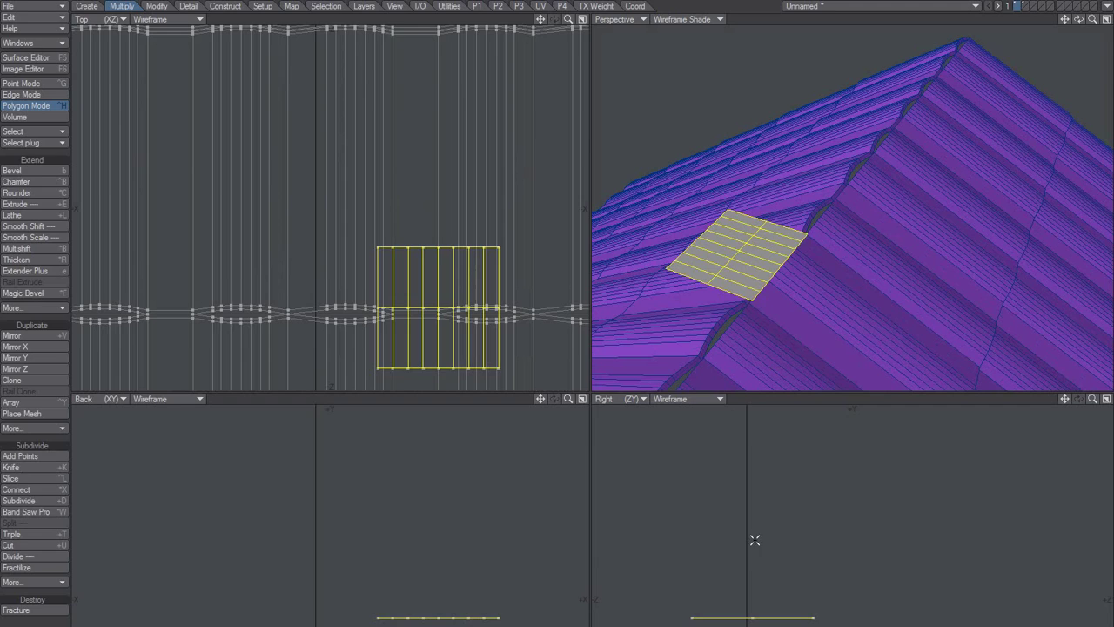
Subdivide the selected flat panel's polygons two more times with the Faceted method at 0.0% Fractal.
{"action": "key", "text": "shift+d"}
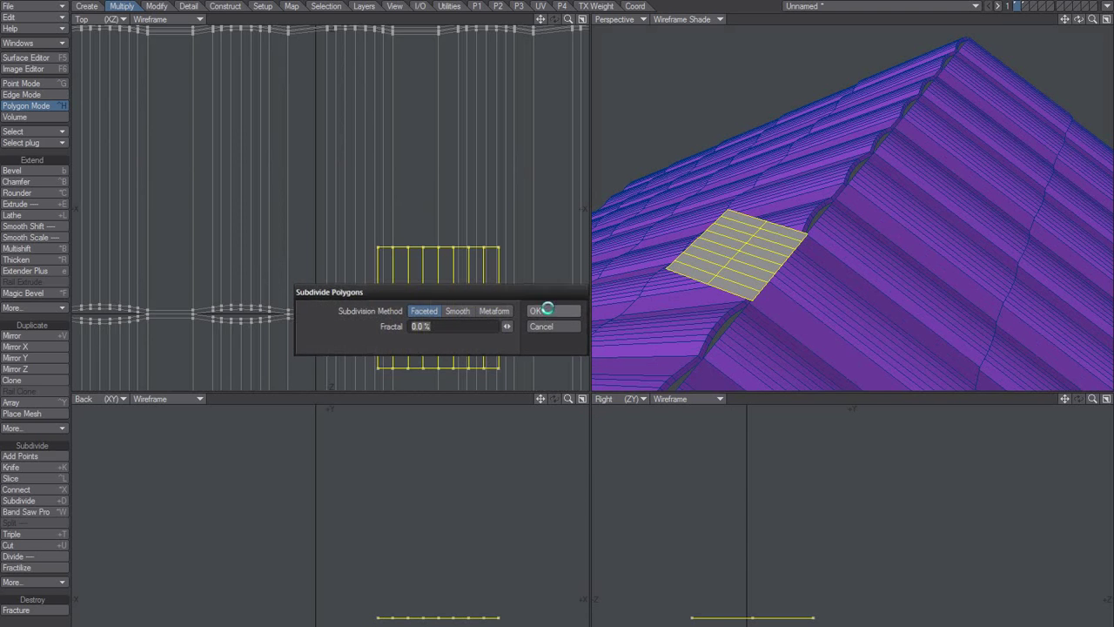
{"action": "left_click", "coordinate": [544, 310]}
{"action": "key", "text": "shift+d"}
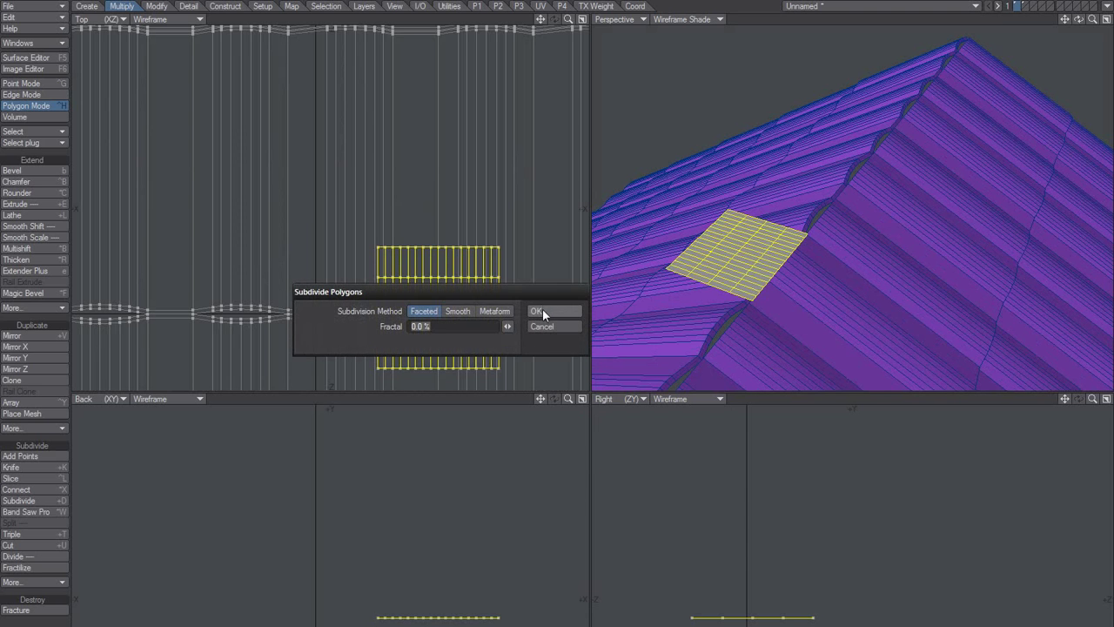
{"action": "left_click", "coordinate": [542, 310]}
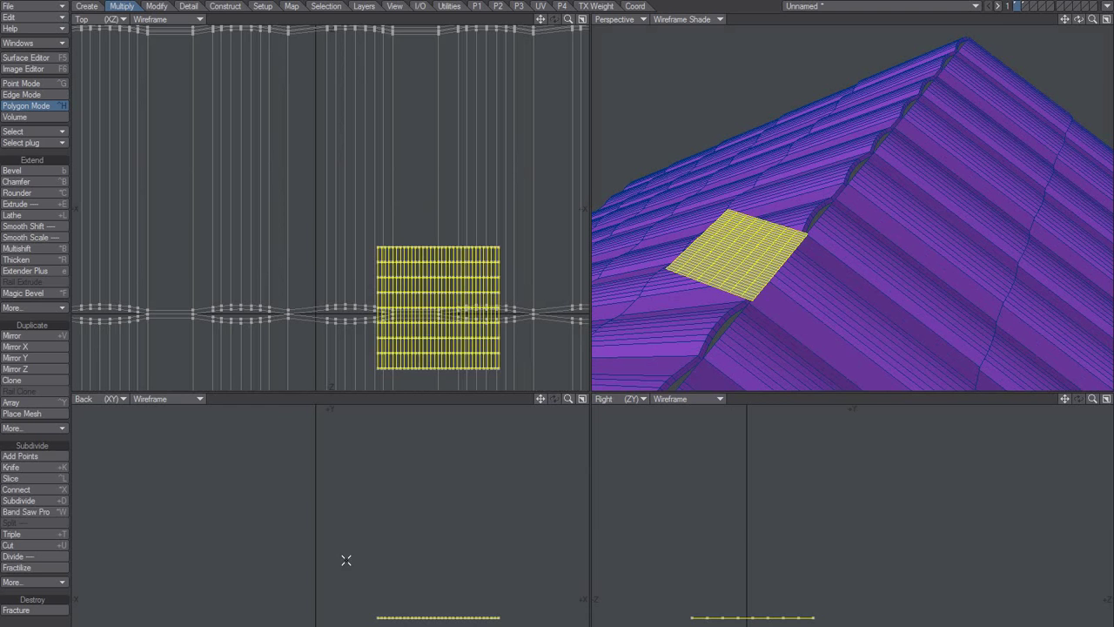
Select the whole outermost row of polygons across the front end of the flat panel and cut it.
{"action": "key", "text": "slash"}
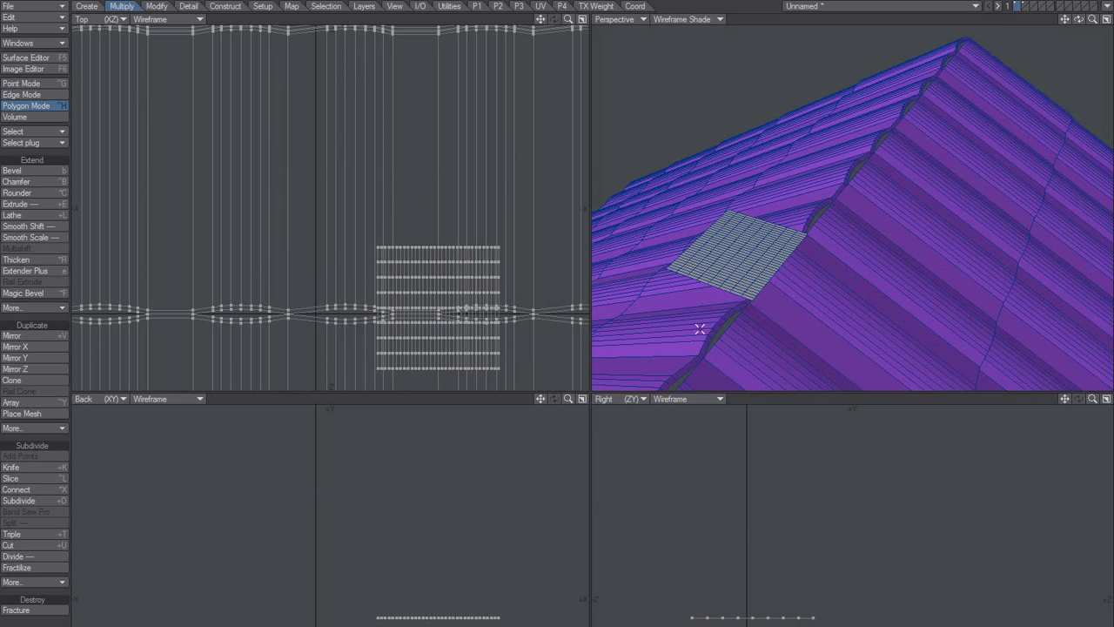
{"action": "left_click_drag", "start_coordinate": [731, 281], "coordinate": [716, 311], "text": "alt"}
{"action": "key", "text": "period"}
{"action": "left_click", "coordinate": [667, 285]}
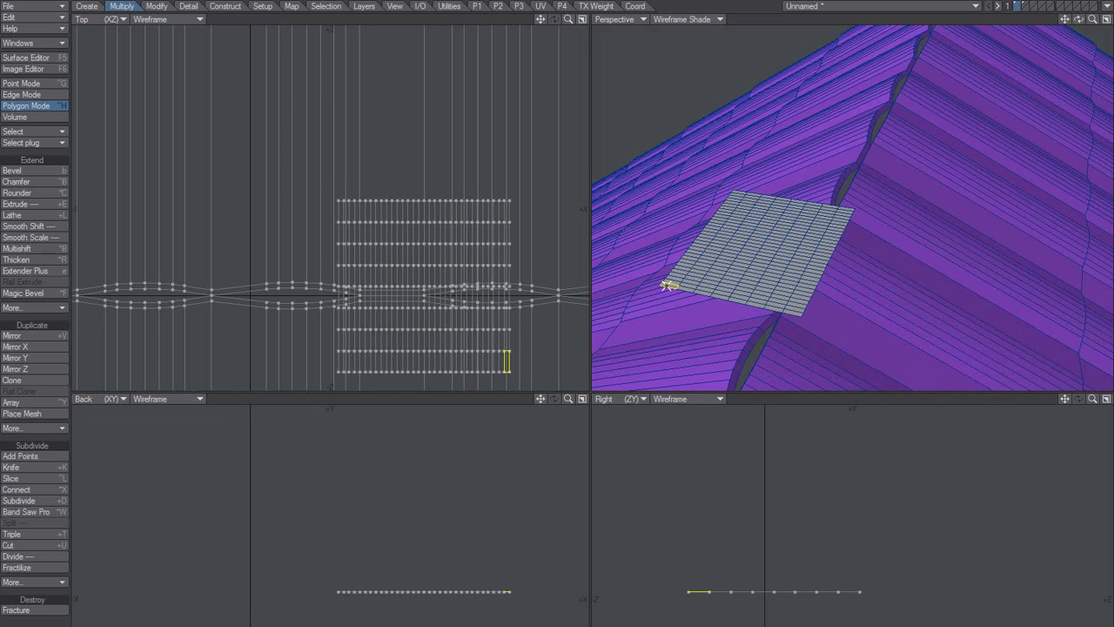
{"action": "left_click", "coordinate": [797, 314]}
{"action": "key", "text": "l"}
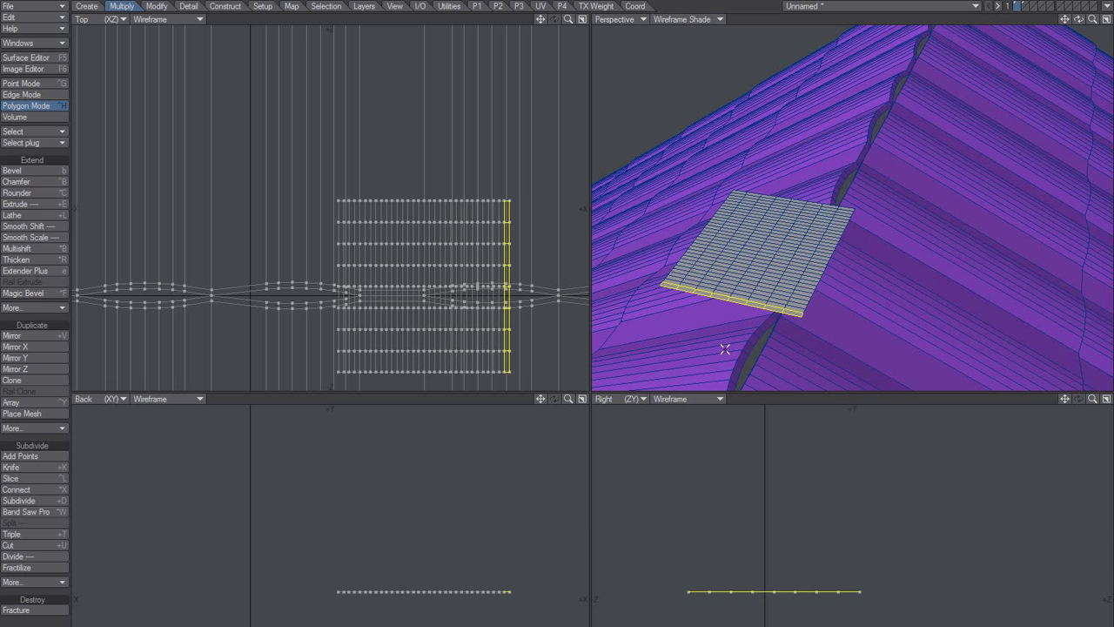
{"action": "key", "text": "Delete"}
Delete the remaining connected polygons of the flat panel and paste the cut row back in.
{"action": "left_click", "coordinate": [743, 273]}
{"action": "key", "text": "bracketright"}
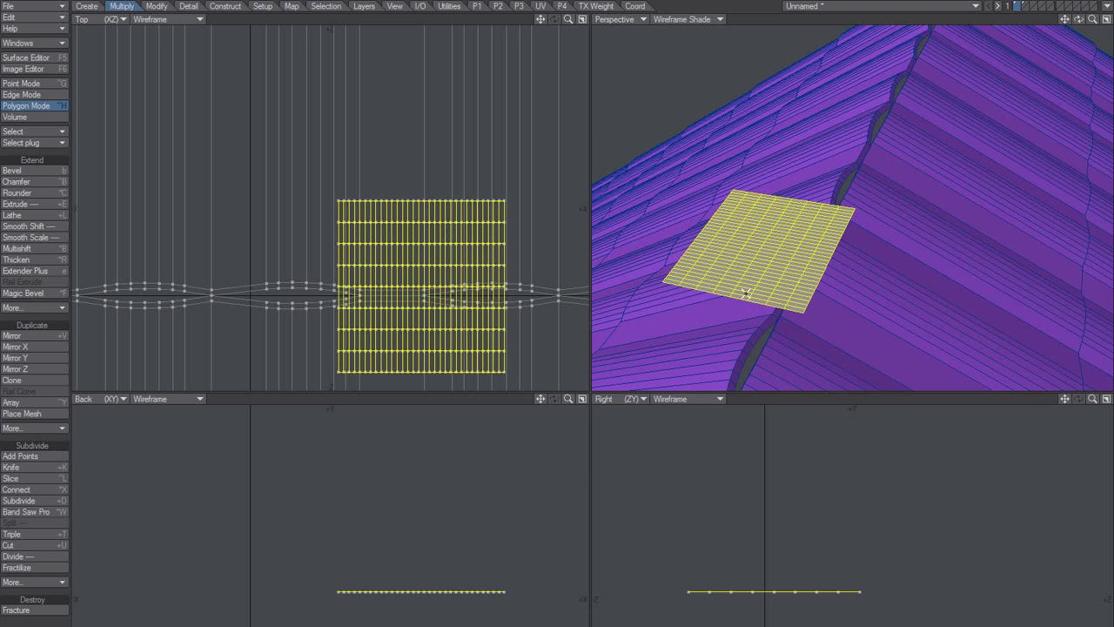
{"action": "key", "text": "Delete"}
{"action": "key", "text": "v"}
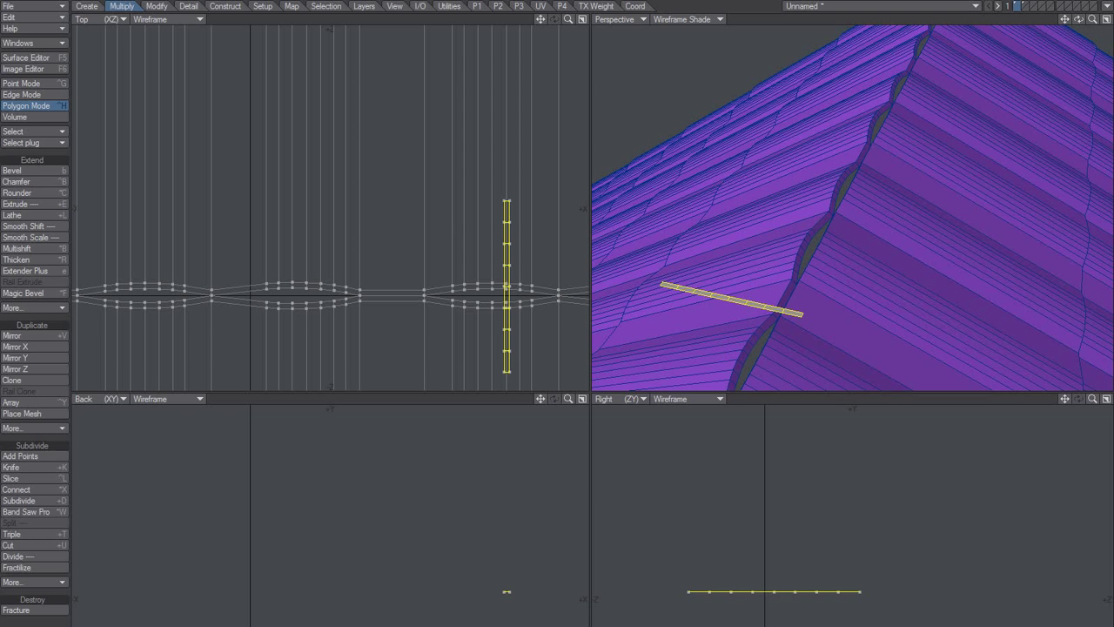
Centre the narrow strip on the origin and raise it vertically to near the ridge height.
{"action": "key", "text": "F2"}
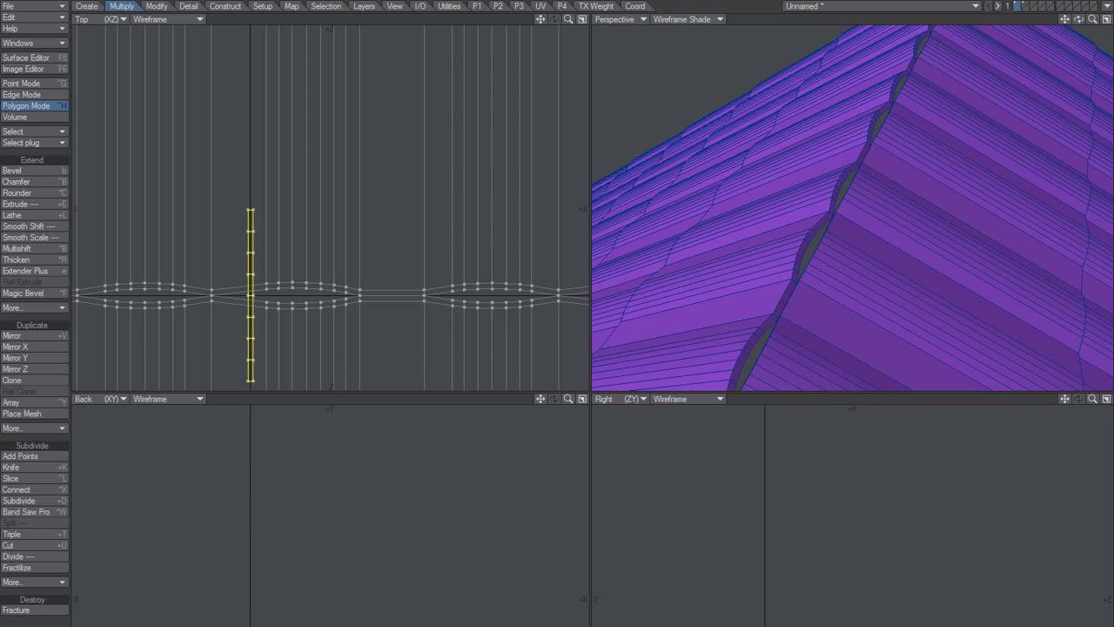
{"action": "mouse_move", "coordinate": [767, 600]}
{"action": "left_mouse_down", "text": "ctrl"}
{"action": "mouse_move", "coordinate": [767, 498]}
{"action": "mouse_move", "coordinate": [766, 607]}
{"action": "left_mouse_up", "text": "ctrl"}
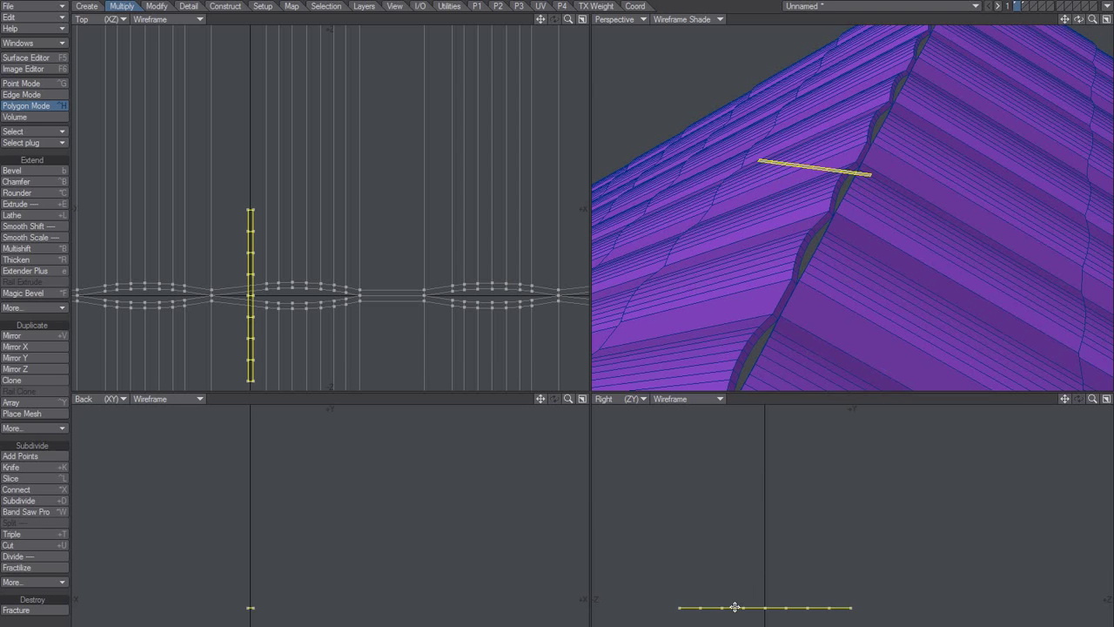
Try to bend the narrow strip freehand with the Bend tool and undo the attempts.
{"action": "key", "text": "shift+grave"}
{"action": "mouse_move", "coordinate": [774, 602]}
{"action": "left_mouse_down"}
{"action": "mouse_move", "coordinate": [814, 600]}
{"action": "mouse_move", "coordinate": [764, 596]}
{"action": "left_mouse_up"}
{"action": "key", "text": "ctrl+z"}
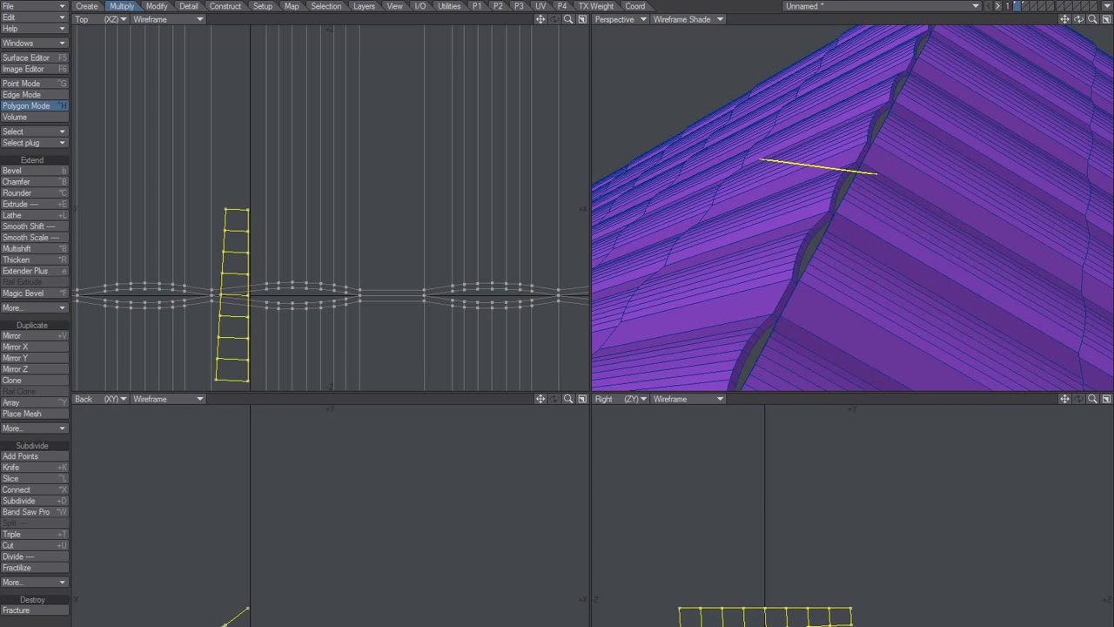
{"action": "key", "text": "ctrl+z"}
{"action": "left_click_drag", "start_coordinate": [275, 618], "coordinate": [326, 614]}
{"action": "key", "text": "ctrl+z"}
{"action": "key", "text": "ctrl+z"}
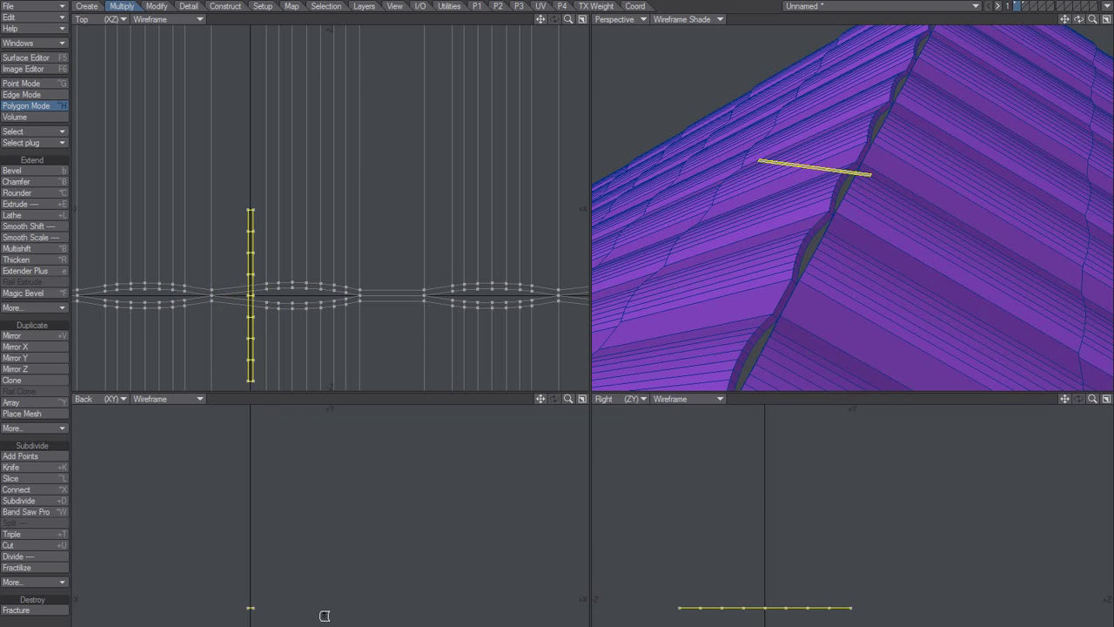
Set Grid Snap to Fixed with a snap value of 200 mm in the display options' unit settings.
{"action": "key", "text": "d"}
{"action": "left_click", "coordinate": [647, 271]}
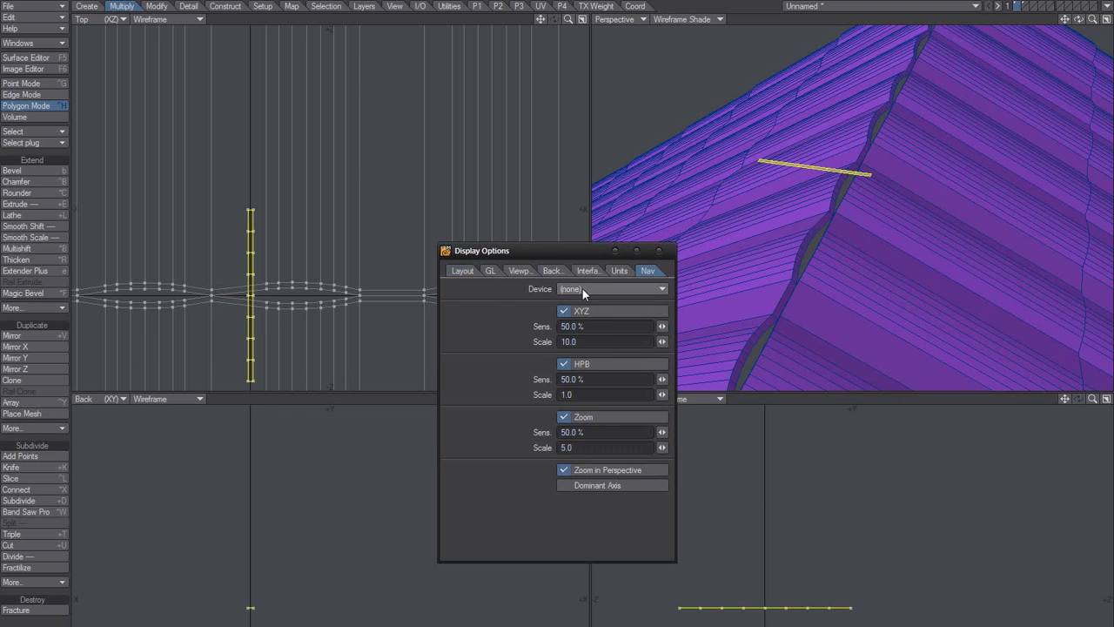
{"action": "left_click", "coordinate": [619, 271]}
{"action": "left_click", "coordinate": [590, 341]}
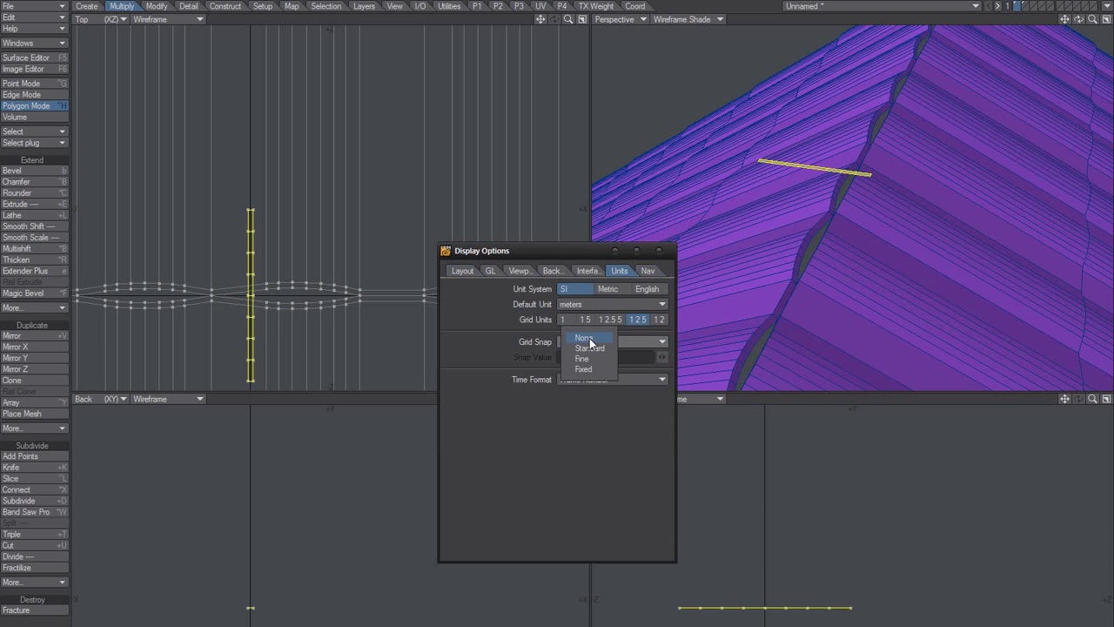
{"action": "left_click", "coordinate": [584, 368]}
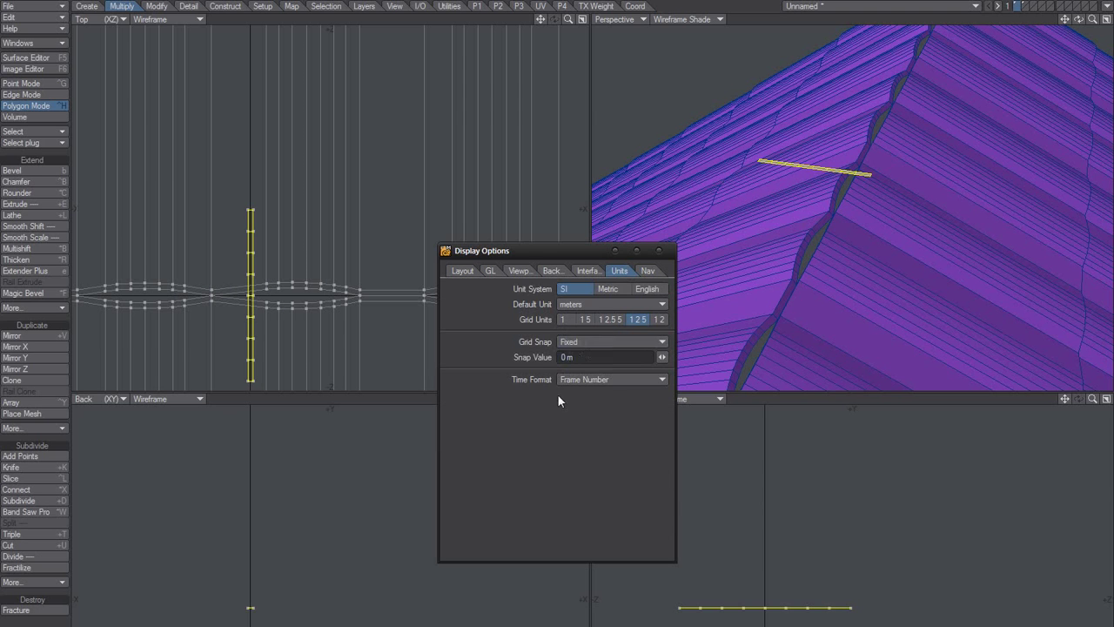
{"action": "left_click", "coordinate": [567, 356]}
{"action": "type", "text": "200 mm"}
{"action": "key", "text": "Return"}
Bend the narrow strip into a 90° arc and set Grid Snap to None.
{"action": "left_click_drag", "start_coordinate": [251, 607], "coordinate": [250, 567]}
{"action": "left_click_drag", "start_coordinate": [750, 565], "coordinate": [819, 575]}
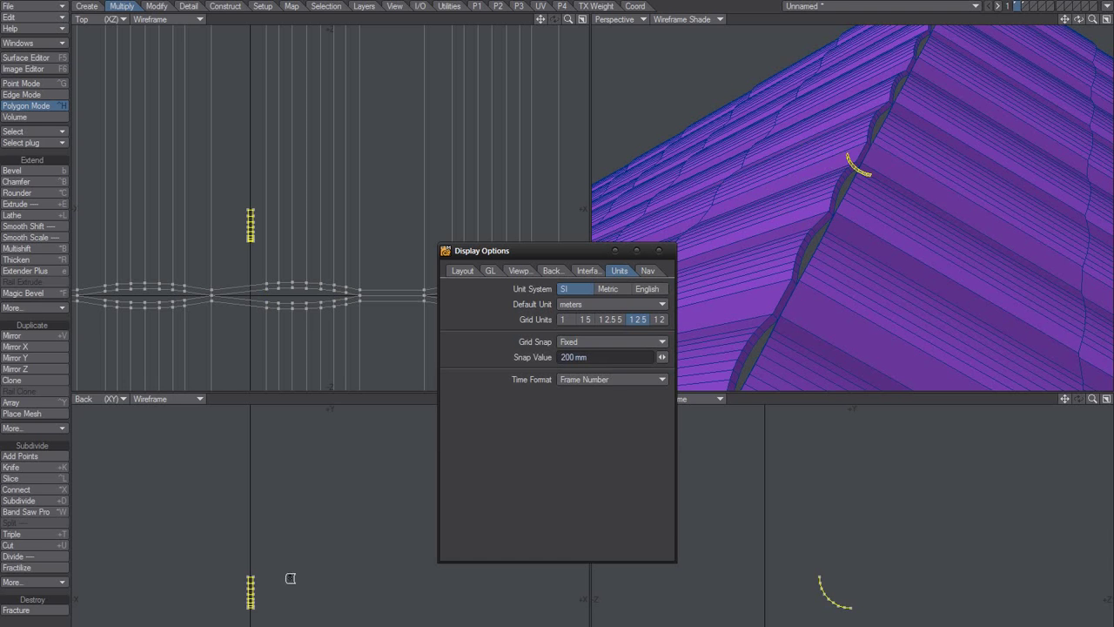
{"action": "left_click", "coordinate": [564, 343]}
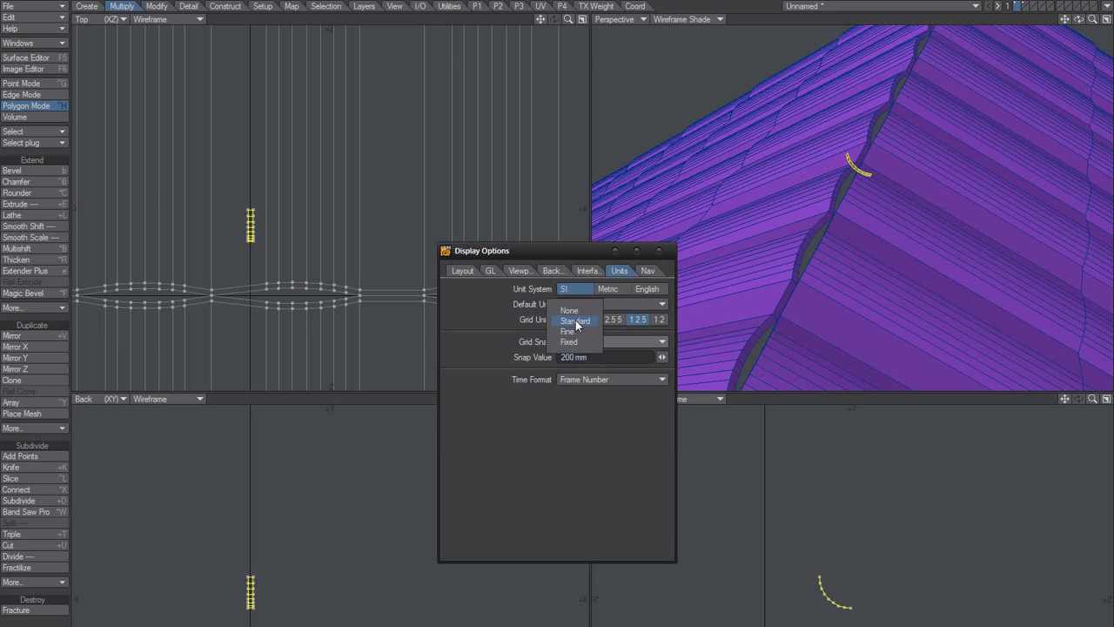
{"action": "left_click", "coordinate": [575, 312]}
{"action": "left_click", "coordinate": [660, 248]}
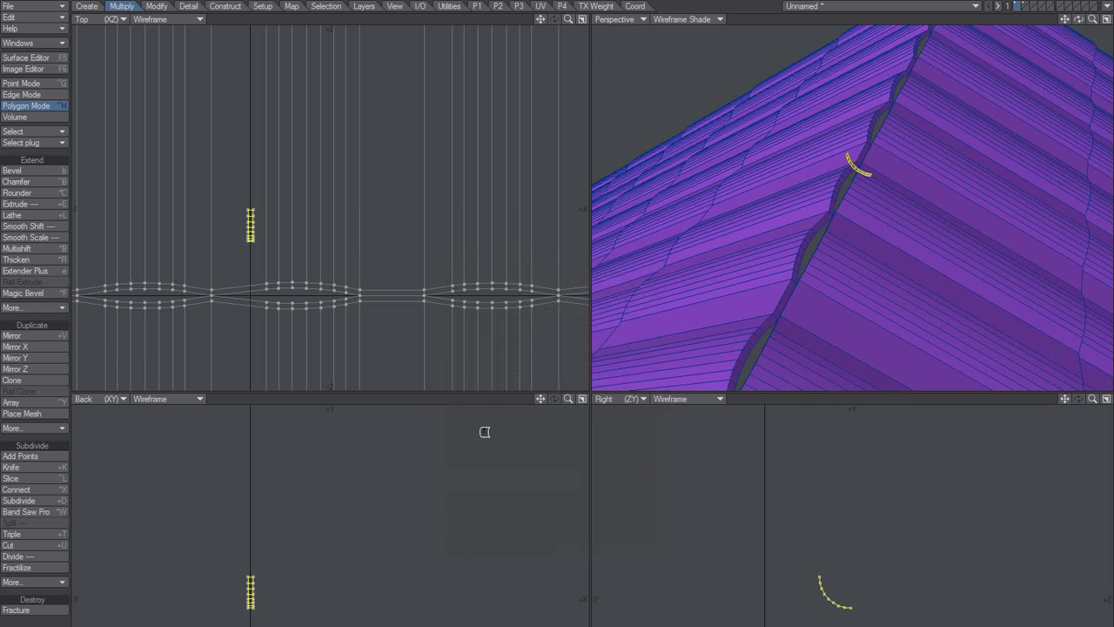
Check the bend angle in the Bend tool's numeric settings and leave the tool.
{"action": "key", "text": "n"}
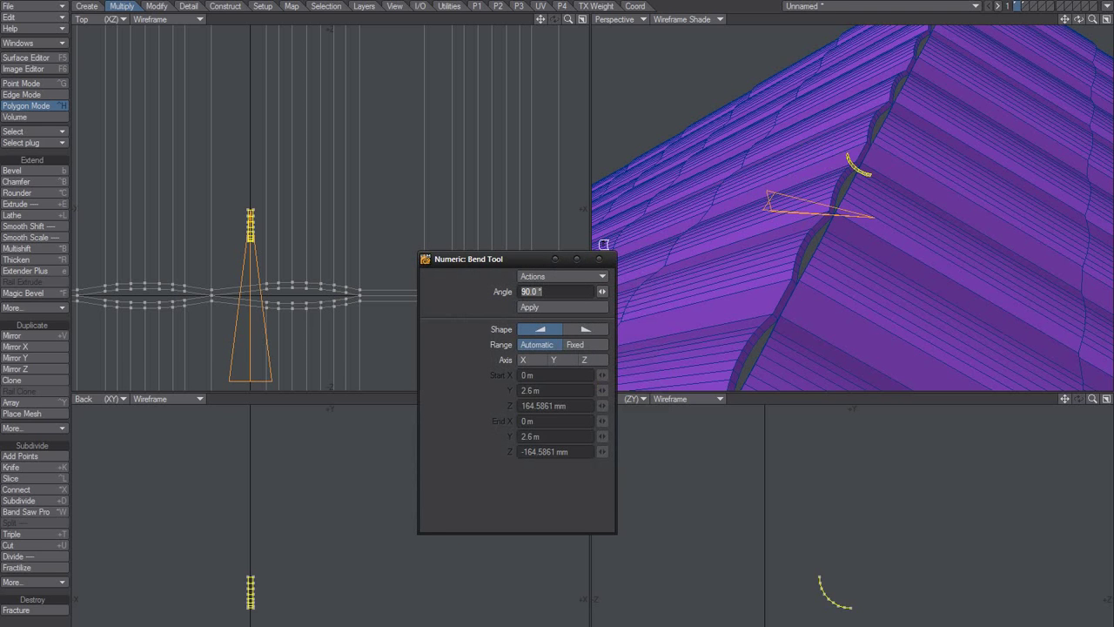
{"action": "left_click", "coordinate": [600, 261]}
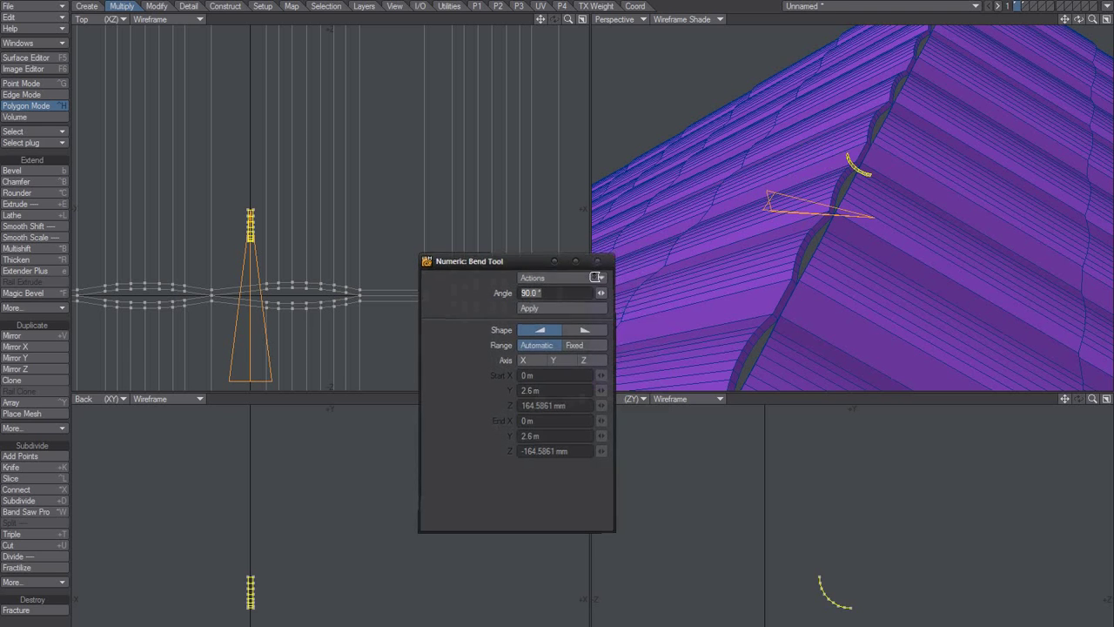
{"action": "key", "text": "space"}
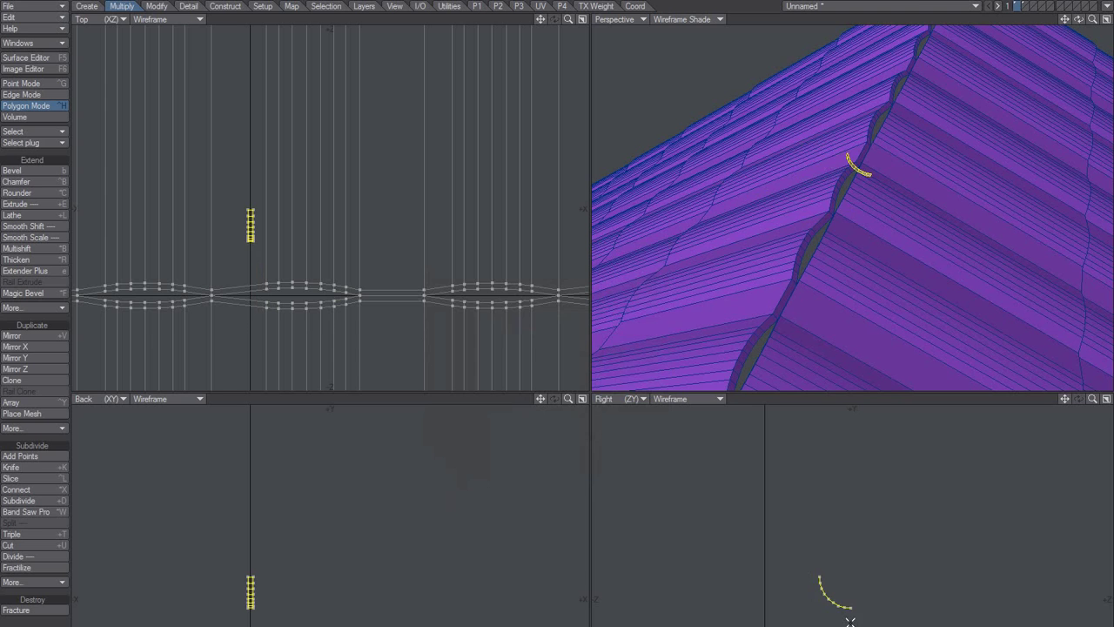
Rotate the curved strip in the Right view so it arches evenly upward, and centre it on the origin.
{"action": "scroll", "coordinate": [825, 614], "scroll_direction": "up", "scroll_amount": 3}
{"action": "left_click_drag", "start_coordinate": [830, 620], "coordinate": [838, 606], "text": "alt"}
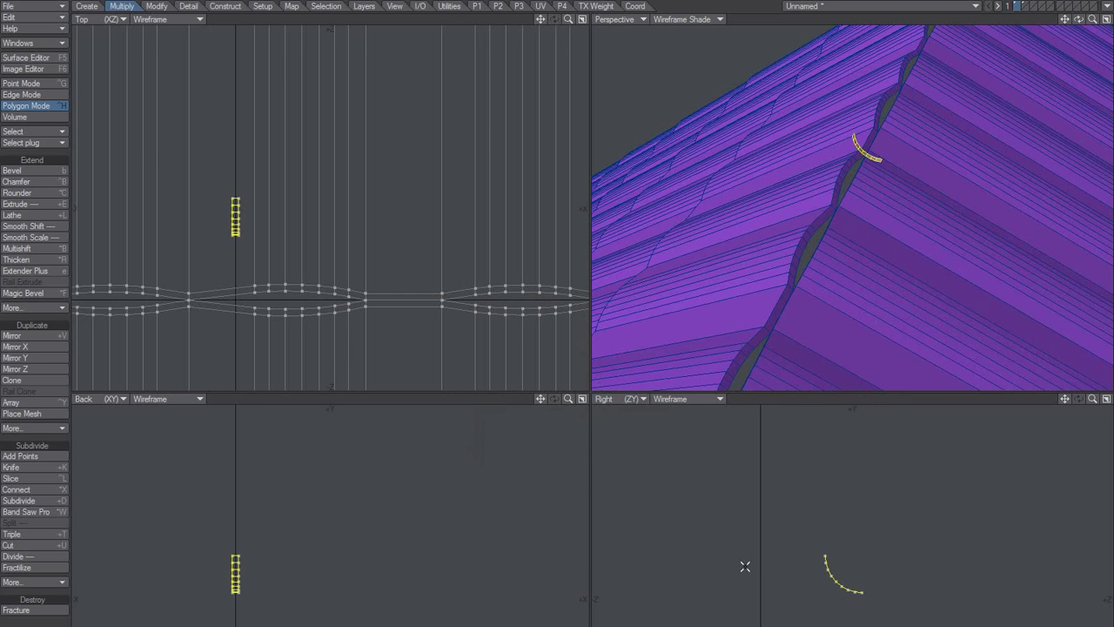
{"action": "key", "text": "y"}
{"action": "left_click_drag", "start_coordinate": [808, 565], "coordinate": [885, 566]}
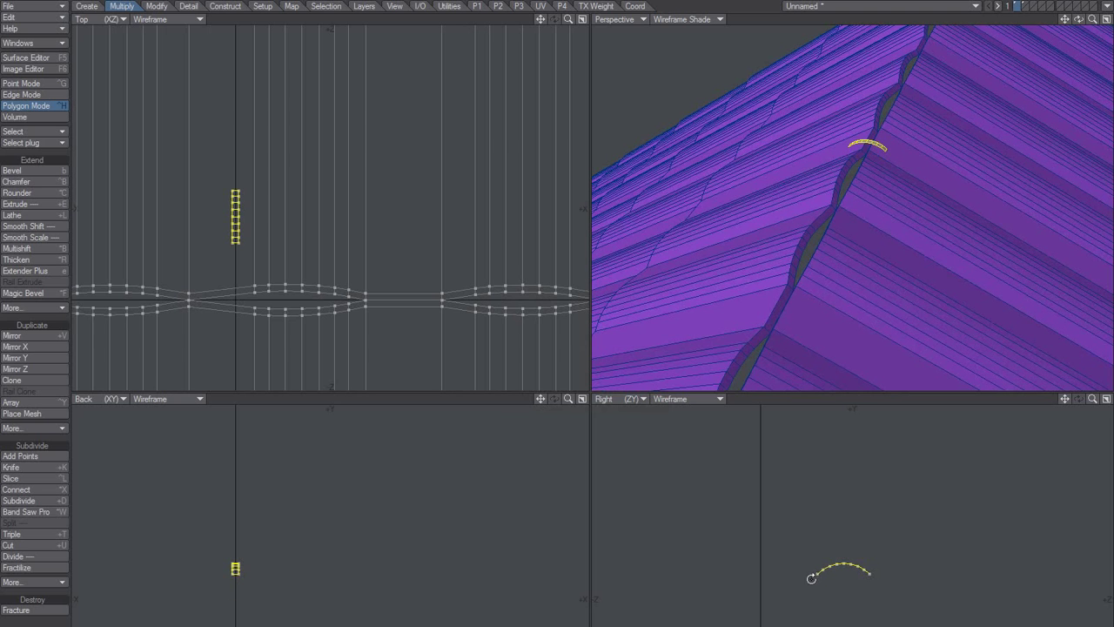
{"action": "key", "text": "F2"}
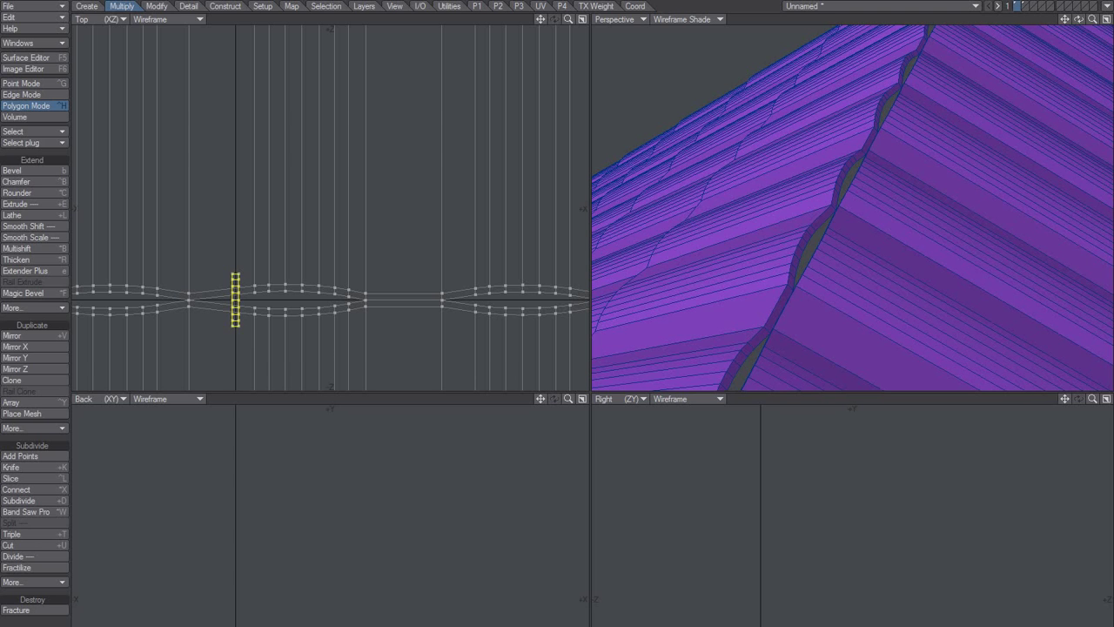
Raise the arched strip to the ridge and enlarge it so it spans the gap between both slopes.
{"action": "left_click_drag", "start_coordinate": [761, 626], "coordinate": [761, 564]}
{"action": "left_click_drag", "start_coordinate": [822, 240], "coordinate": [821, 205]}
{"action": "mouse_move", "coordinate": [821, 205]}
{"action": "left_mouse_down"}
{"action": "mouse_move", "coordinate": [873, 205]}
{"action": "mouse_move", "coordinate": [825, 217]}
{"action": "left_mouse_up"}
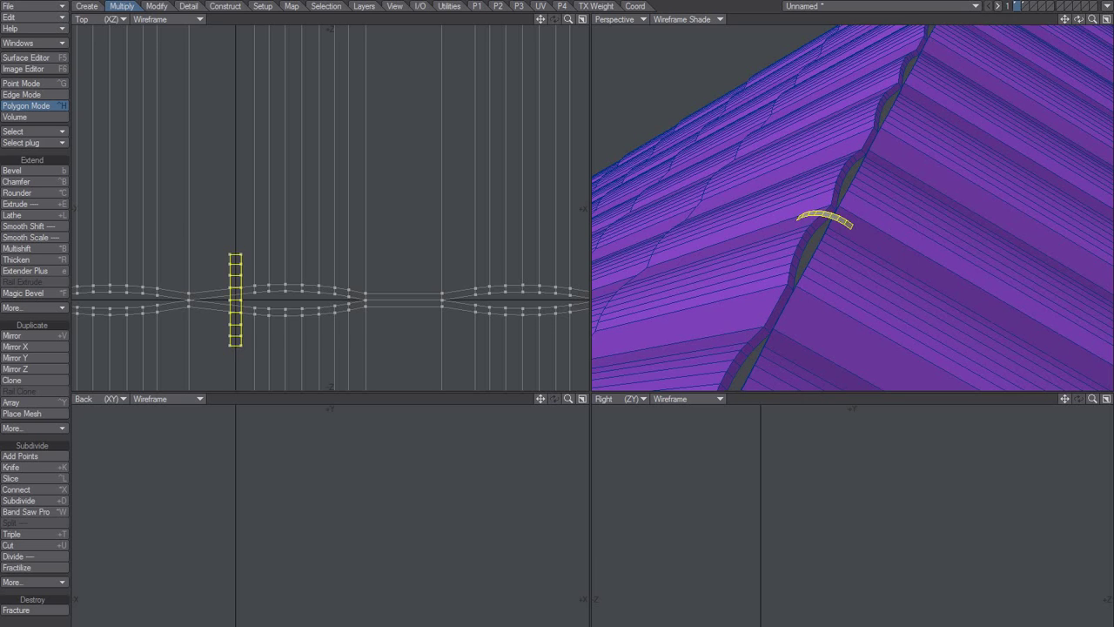
Stretch the arched strip lengthwise along the ridge to nearly one corrugation's width and move it to the ridge's end.
{"action": "left_click_drag", "start_coordinate": [835, 513], "coordinate": [846, 501], "text": "alt+shift"}
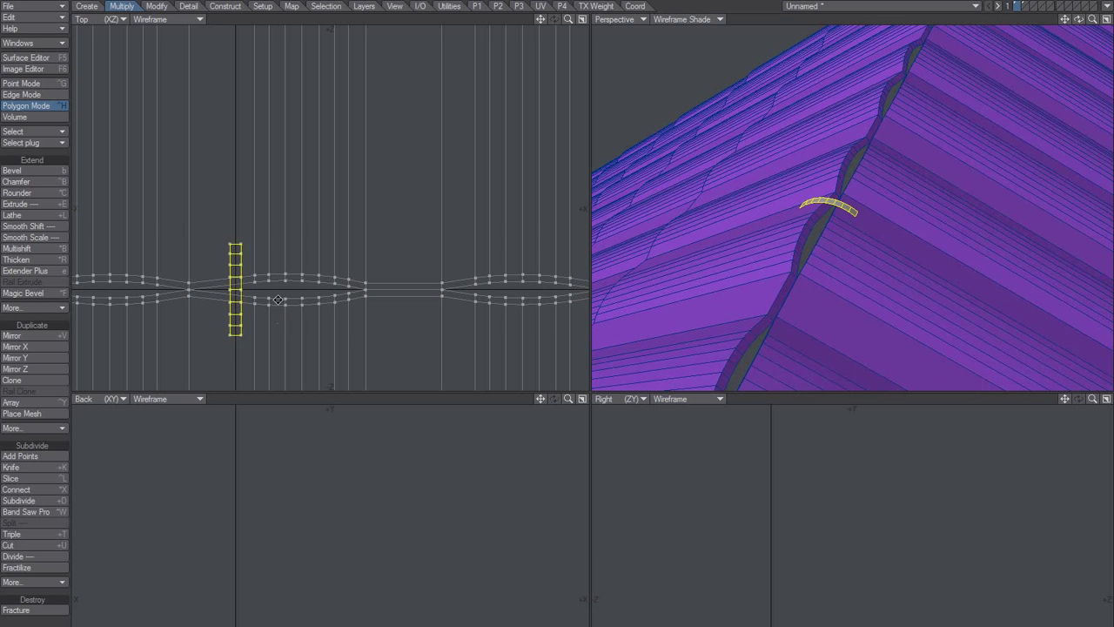
{"action": "left_click_drag", "start_coordinate": [225, 311], "coordinate": [558, 316], "text": "alt"}
{"action": "left_click_drag", "start_coordinate": [842, 351], "coordinate": [922, 288], "text": "alt"}
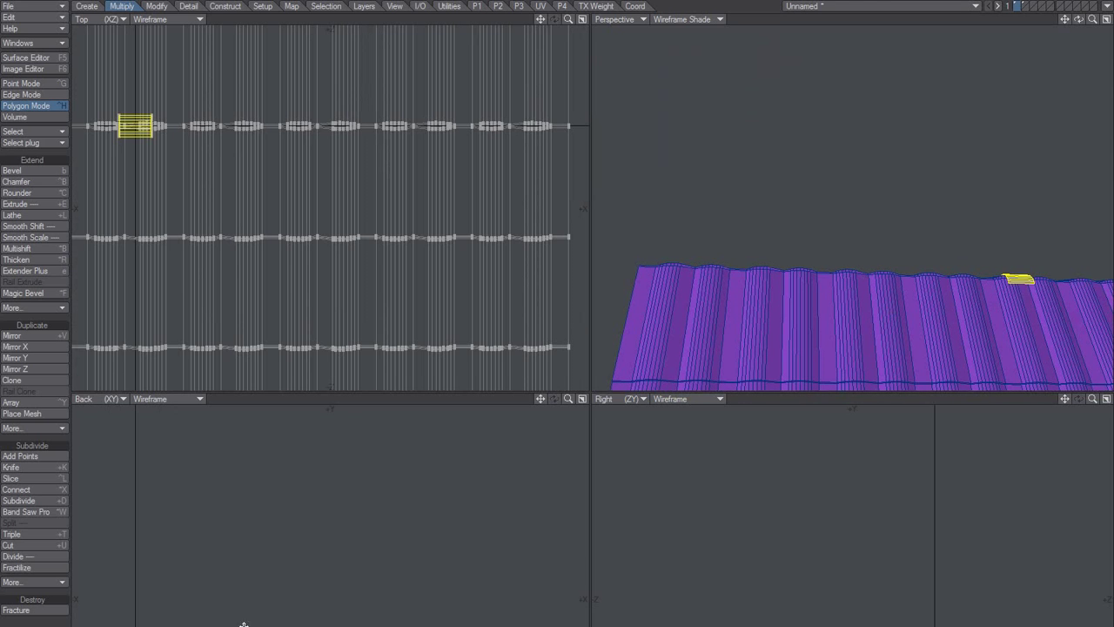
{"action": "left_click_drag", "start_coordinate": [367, 263], "coordinate": [165, 248], "text": "alt"}
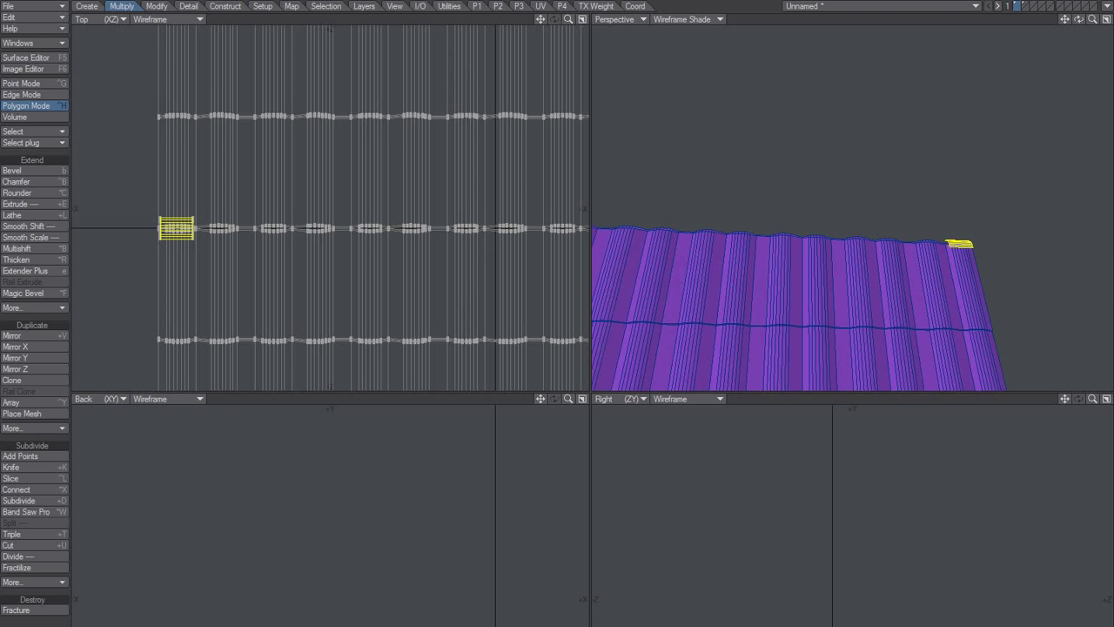
Start the Snap Drag Tool on the ridge cap tile with its numeric settings open and Drag Set at All Points.
{"action": "key", "text": "shift+a"}
{"action": "left_click_drag", "start_coordinate": [807, 248], "coordinate": [693, 298], "text": "alt"}
{"action": "key", "text": "n"}
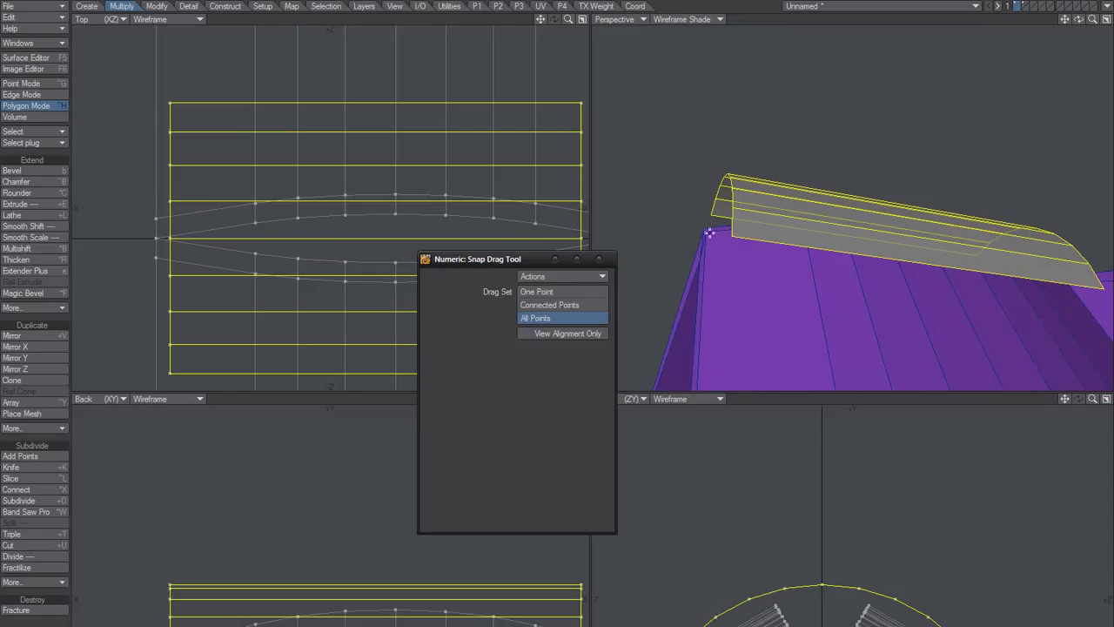
Try to shift the whole ridge cap tile toward the roof's end edge with Snap Drag, and undo the moves.
{"action": "left_click", "coordinate": [728, 304]}
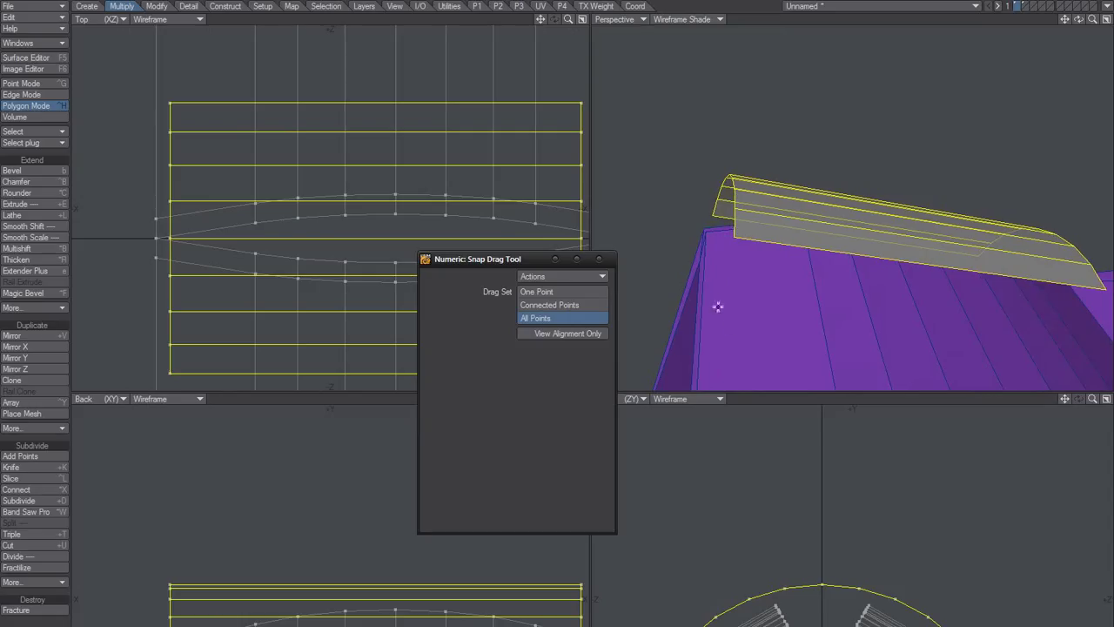
{"action": "left_click_drag", "start_coordinate": [752, 342], "coordinate": [720, 254]}
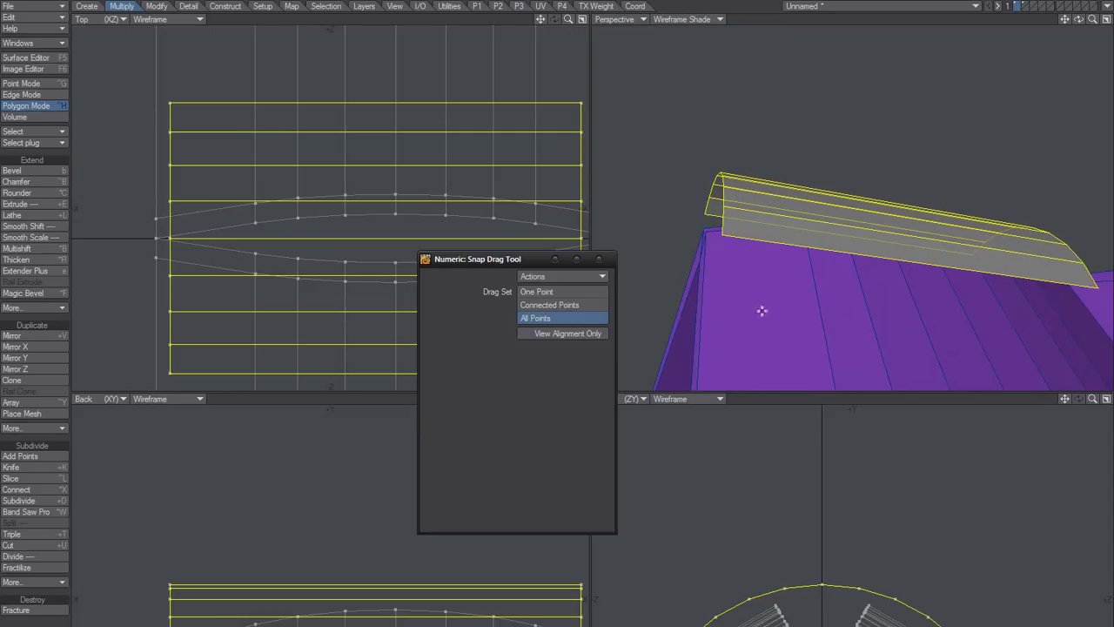
{"action": "key", "text": "ctrl+z"}
{"action": "left_click_drag", "start_coordinate": [587, 260], "coordinate": [562, 278]}
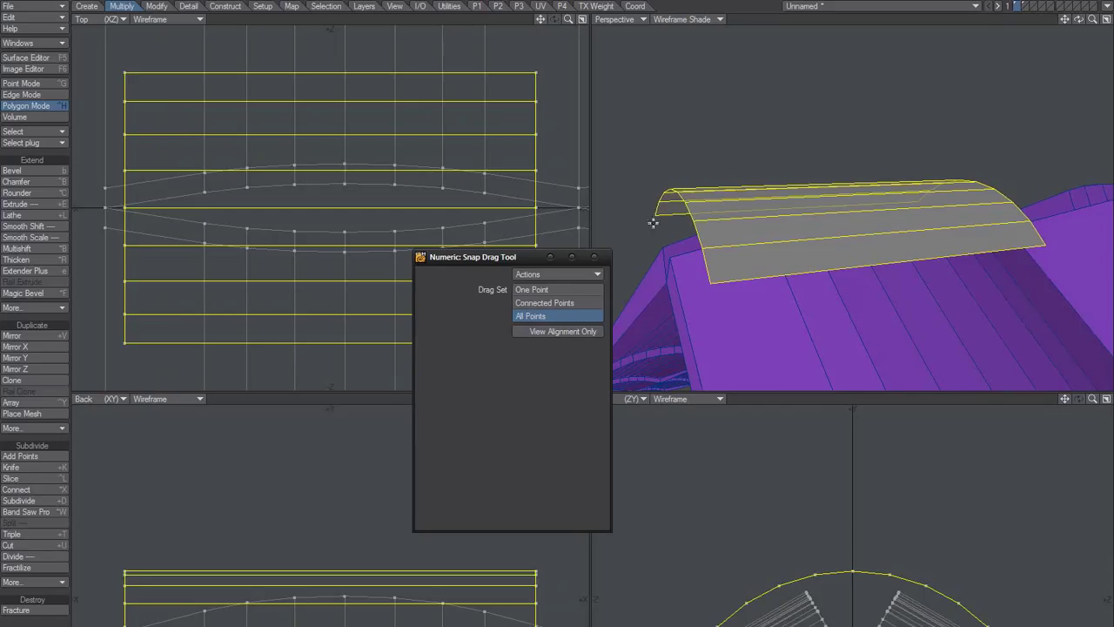
{"action": "left_click", "coordinate": [716, 625]}
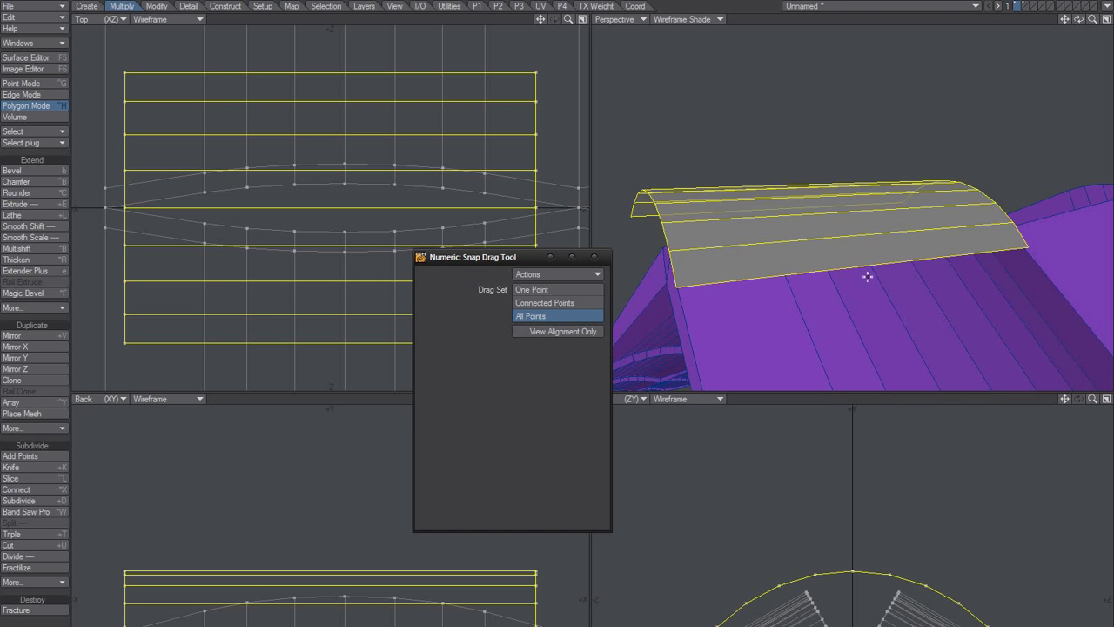
{"action": "key", "text": "ctrl+z"}
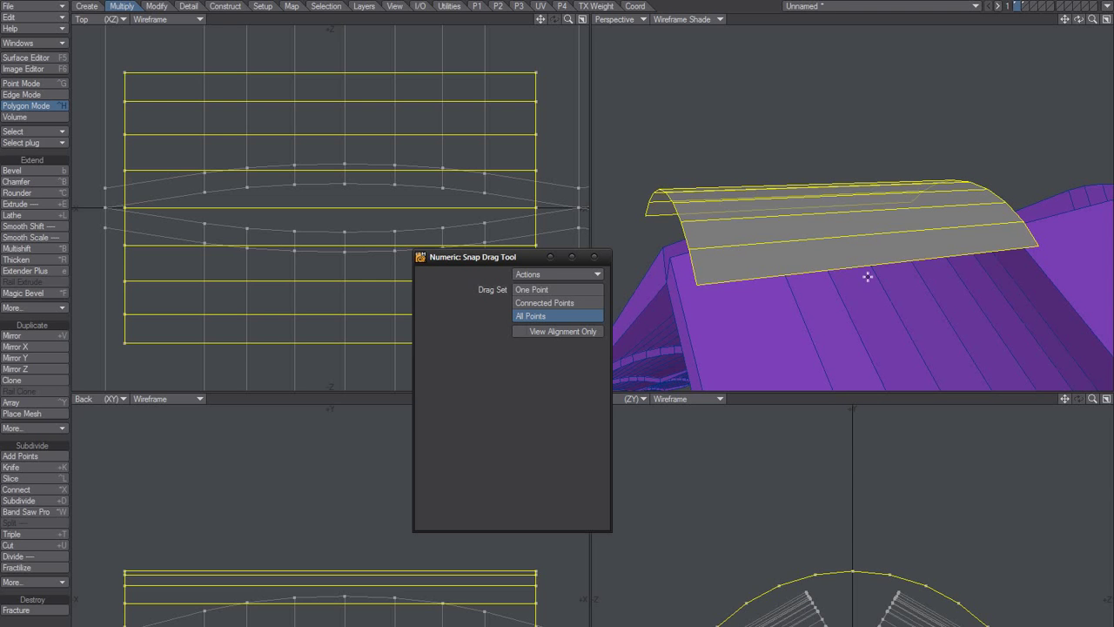